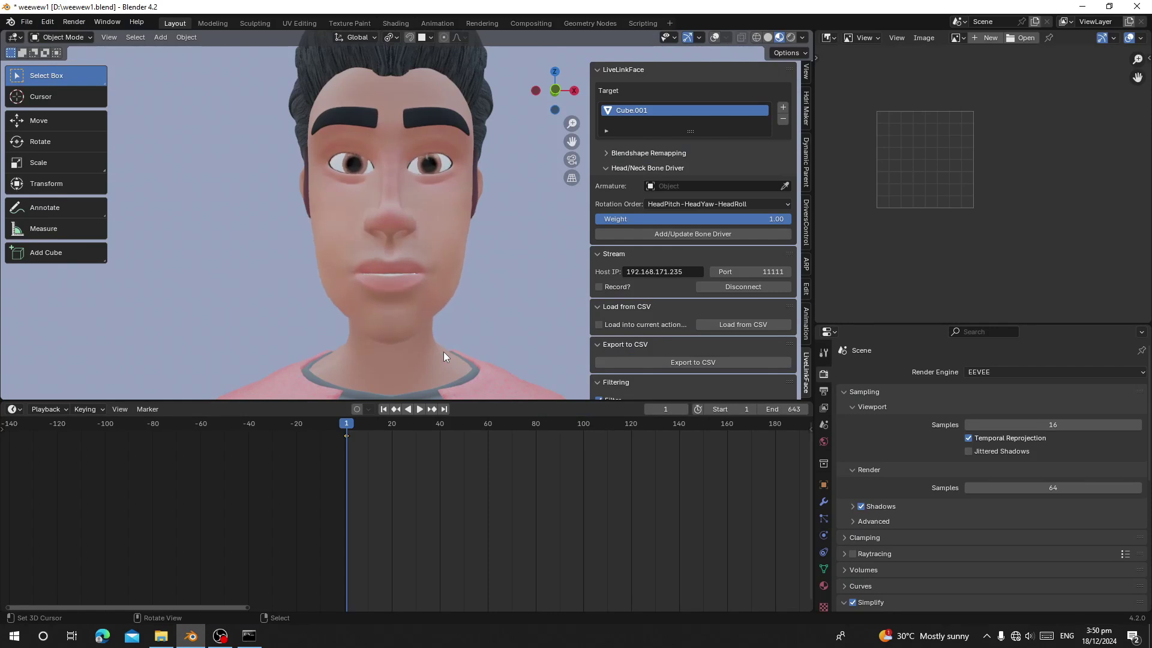
pyautogui.click(610, 305)
pyautogui.click(607, 327)
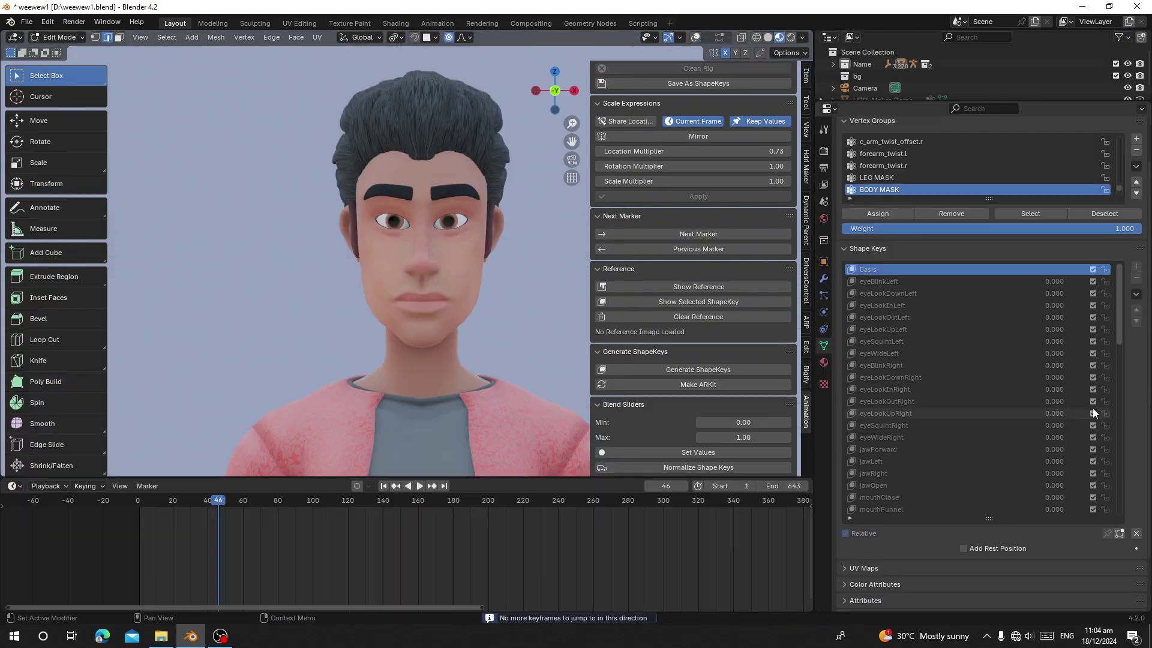
# - Step through the face mesh's shape keys one by one, starting from Basis, to preview each facial expression
pyautogui.press('Down')
pyautogui.press('Down')
pyautogui.press('Down')
pyautogui.press('Down')
pyautogui.press('Down')
pyautogui.press('Down')
pyautogui.press('Down')
pyautogui.press('Down')
pyautogui.press('Down')
pyautogui.press('Down')
pyautogui.press('Down')
pyautogui.press('Down')
pyautogui.press('Down')
pyautogui.press('Down')
pyautogui.press('Down')
pyautogui.press('Down')
pyautogui.press('Down')
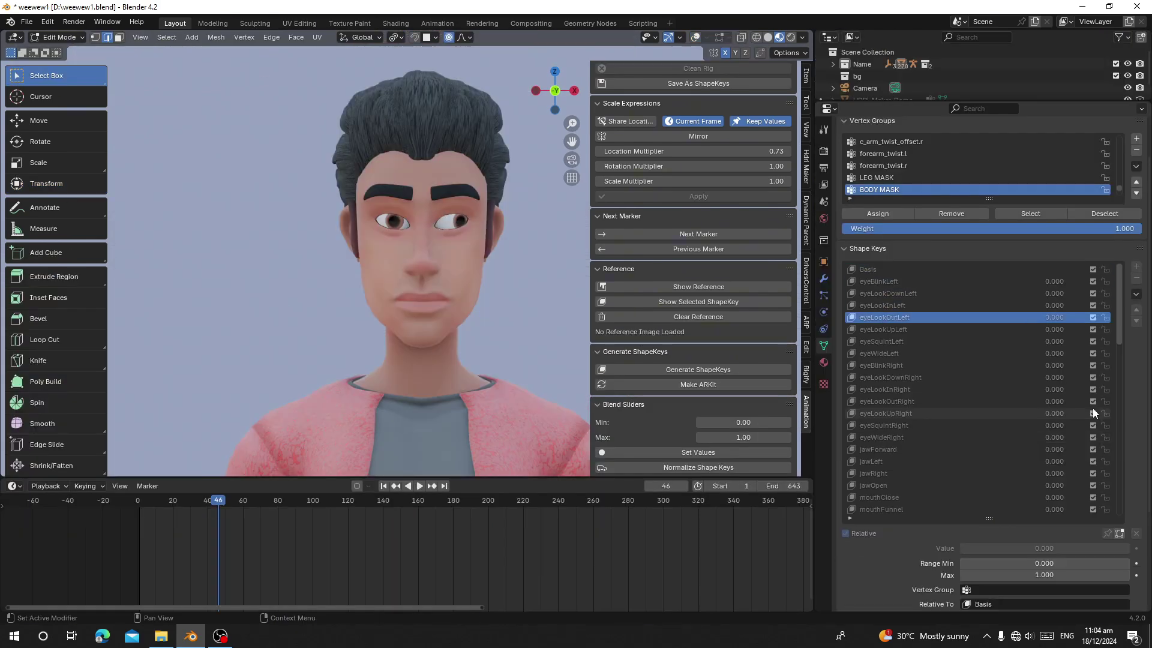
pyautogui.press('Down')
pyautogui.press('Down')
pyautogui.press('Down')
pyautogui.press('Down')
pyautogui.press('Down')
pyautogui.press('Down')
pyautogui.press('Down')
pyautogui.press('Down')
pyautogui.press('Down')
pyautogui.press('Down')
pyautogui.press('Down')
pyautogui.press('Down')
pyautogui.press('Down')
pyautogui.press('Down')
pyautogui.press('Down')
pyautogui.press('Down')
pyautogui.press('Down')
pyautogui.press('Down')
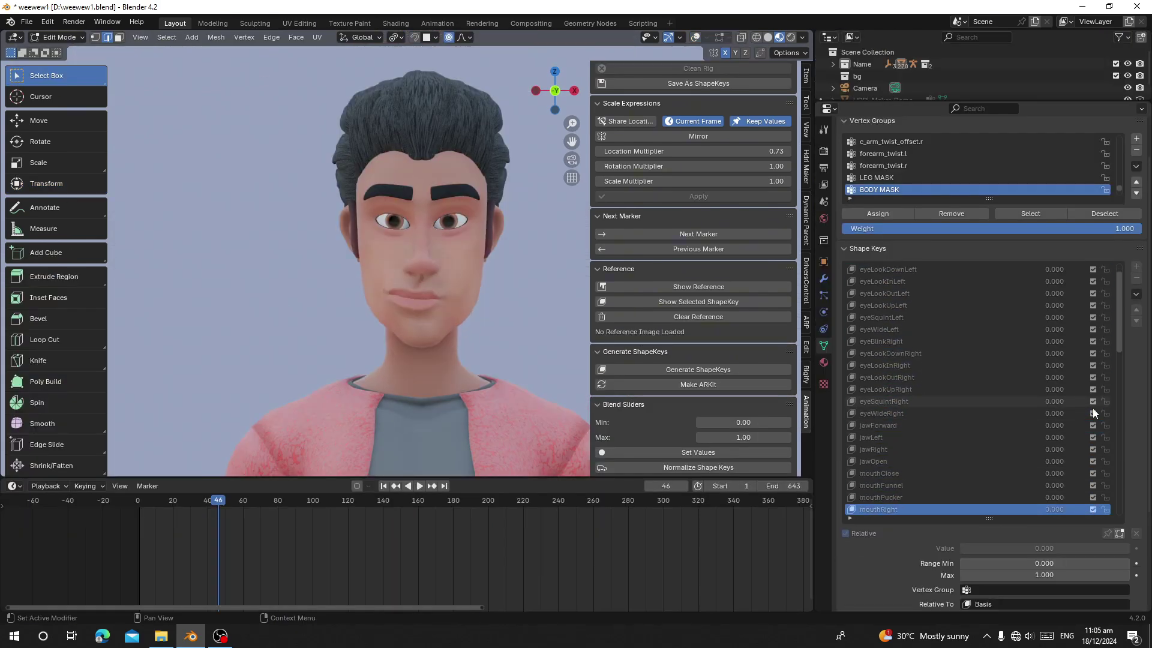
pyautogui.press('Down')
pyautogui.press('Down')
pyautogui.press('Down')
pyautogui.press('Down')
pyautogui.press('Down')
pyautogui.press('Down')
pyautogui.press('Down')
pyautogui.press('Down')
pyautogui.press('Down')
pyautogui.press('Down')
pyautogui.press('Down')
pyautogui.press('Down')
pyautogui.press('Down')
pyautogui.press('Down')
pyautogui.press('Down')
pyautogui.press('Down')
pyautogui.press('Down')
pyautogui.press('Down')
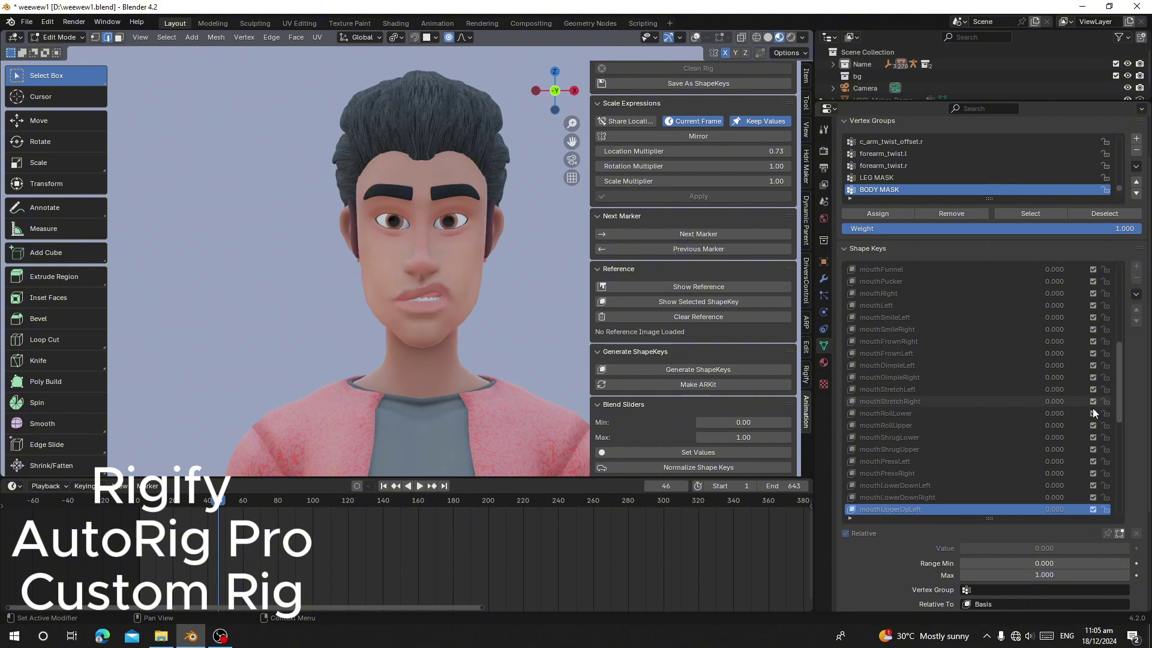
pyautogui.press('Down')
pyautogui.press('Down')
pyautogui.press('Down')
pyautogui.press('Down')
pyautogui.press('Down')
pyautogui.press('Down')
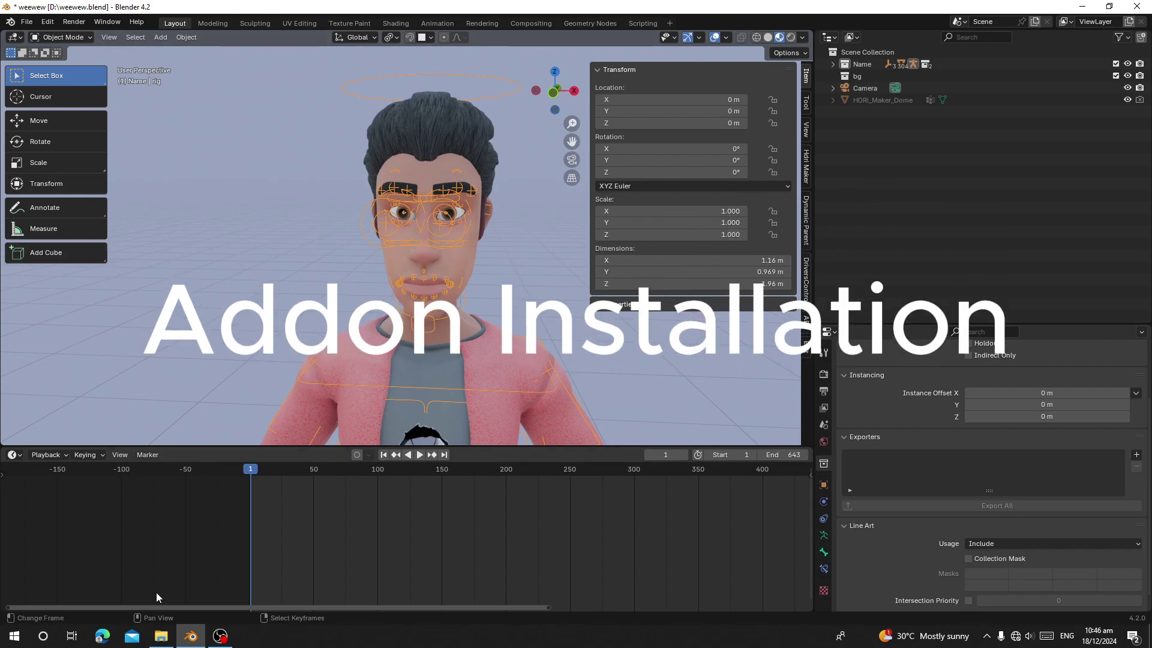
# - Switch to File Explorer, extract the ShapeKeyGenV3.26_Pro archive into its own folder and open that folder
pyautogui.click(161, 636)
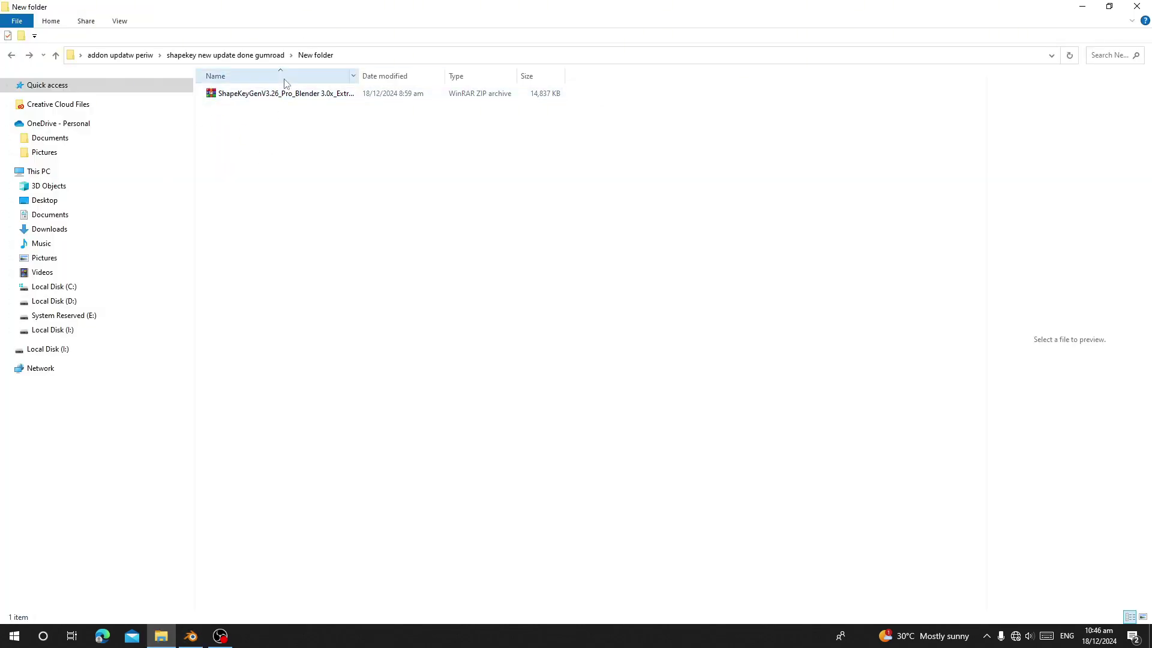
pyautogui.click(254, 93)
pyautogui.rightClick(255, 93)
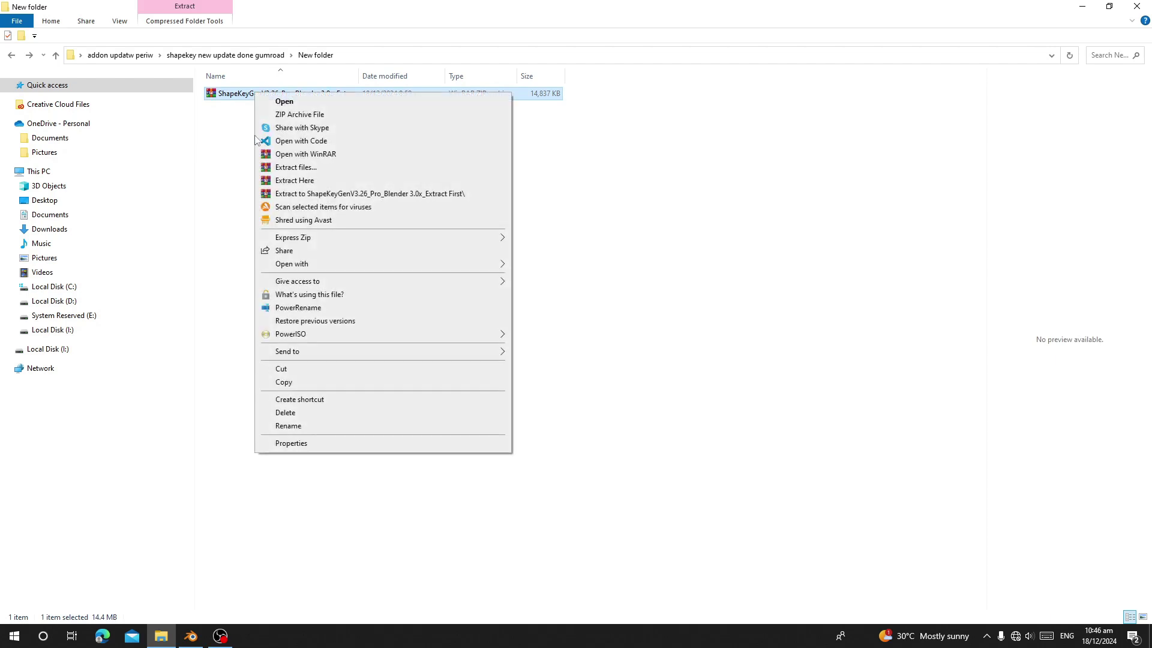
pyautogui.click(301, 194)
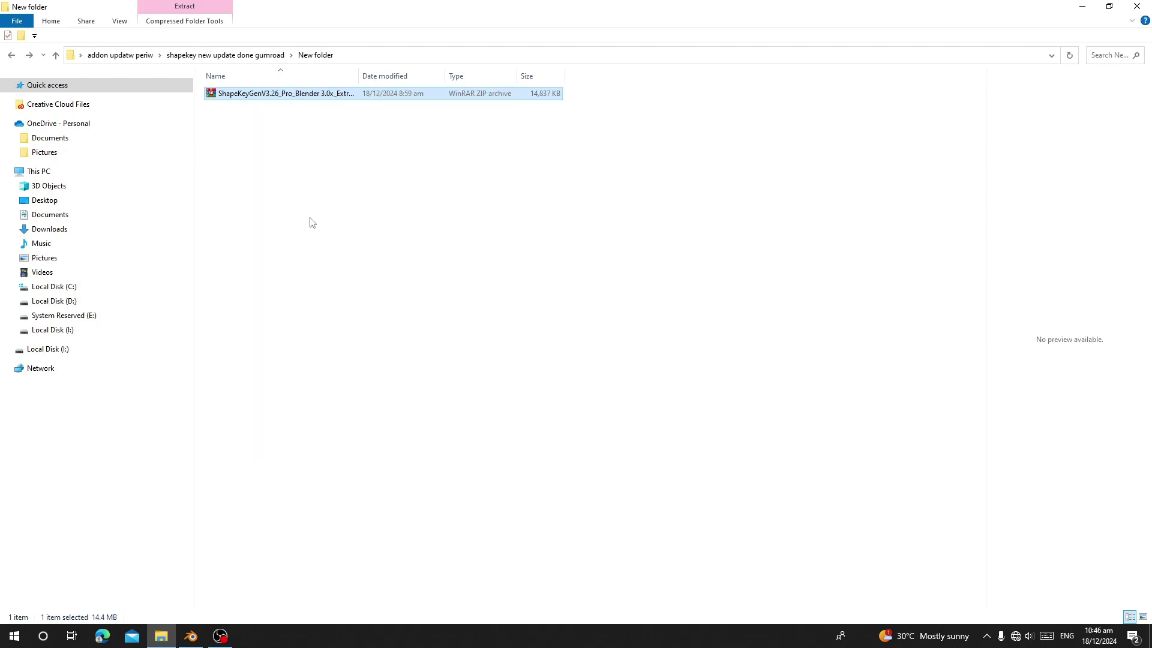
pyautogui.press('Up')
pyautogui.press('Return')
# - Copy the path of the extracted folder containing AnimationTool.py and ShapeKeyGen.zip as text
pyautogui.moveTo(283, 217); pyautogui.dragTo(247, 82)
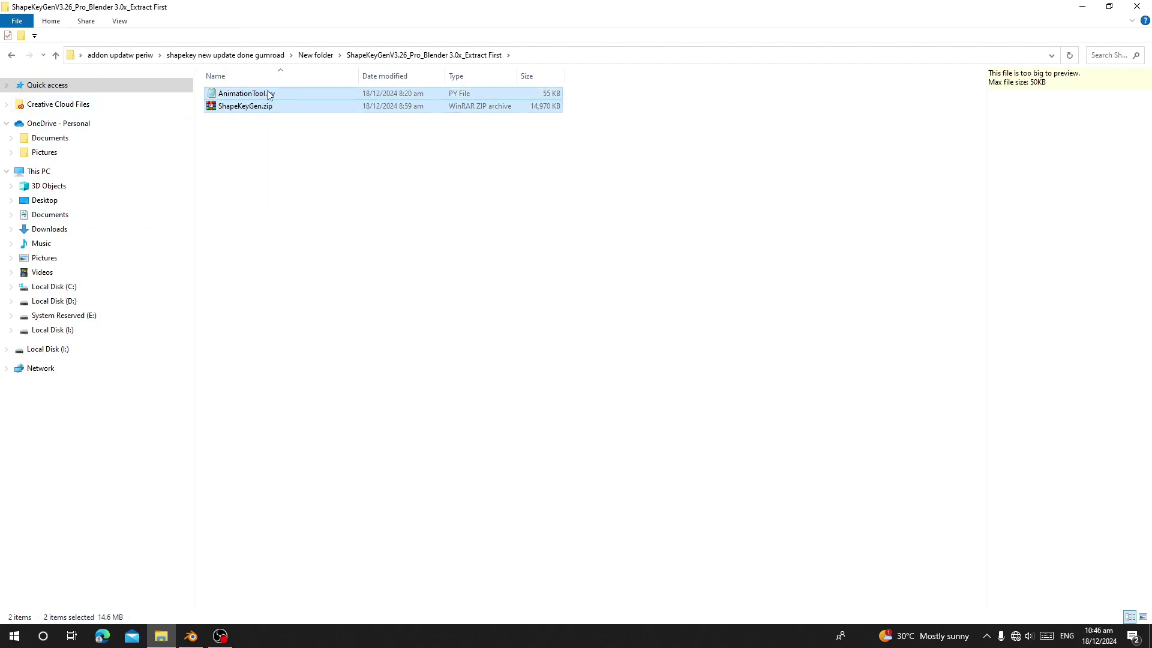
pyautogui.click(296, 144)
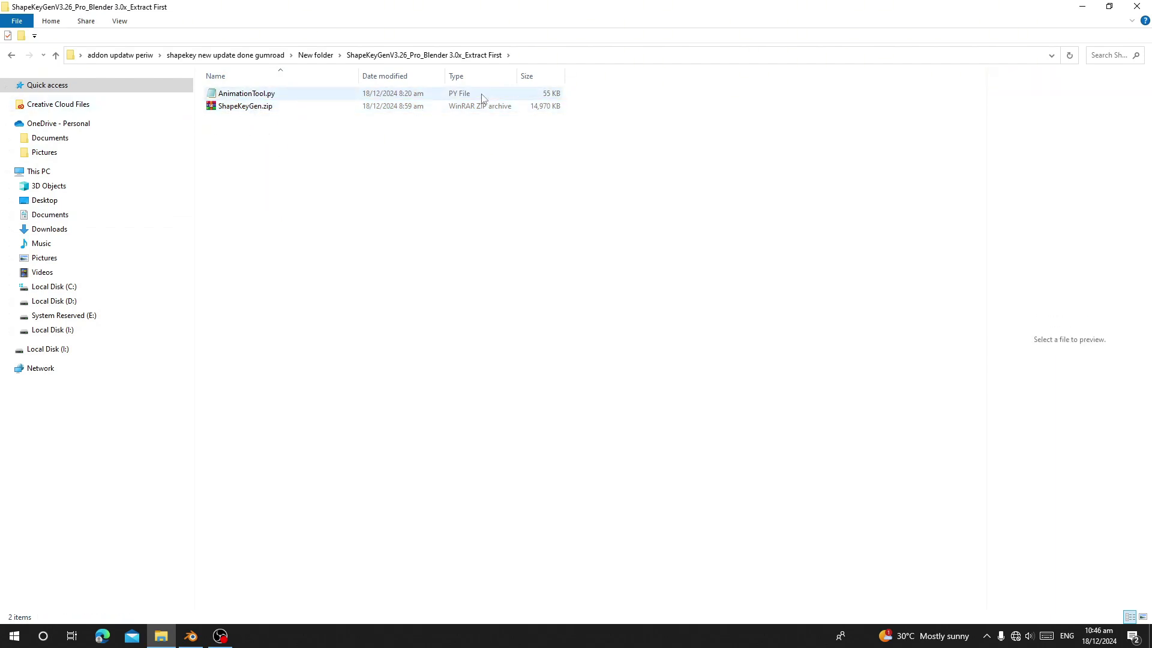
pyautogui.rightClick(526, 56)
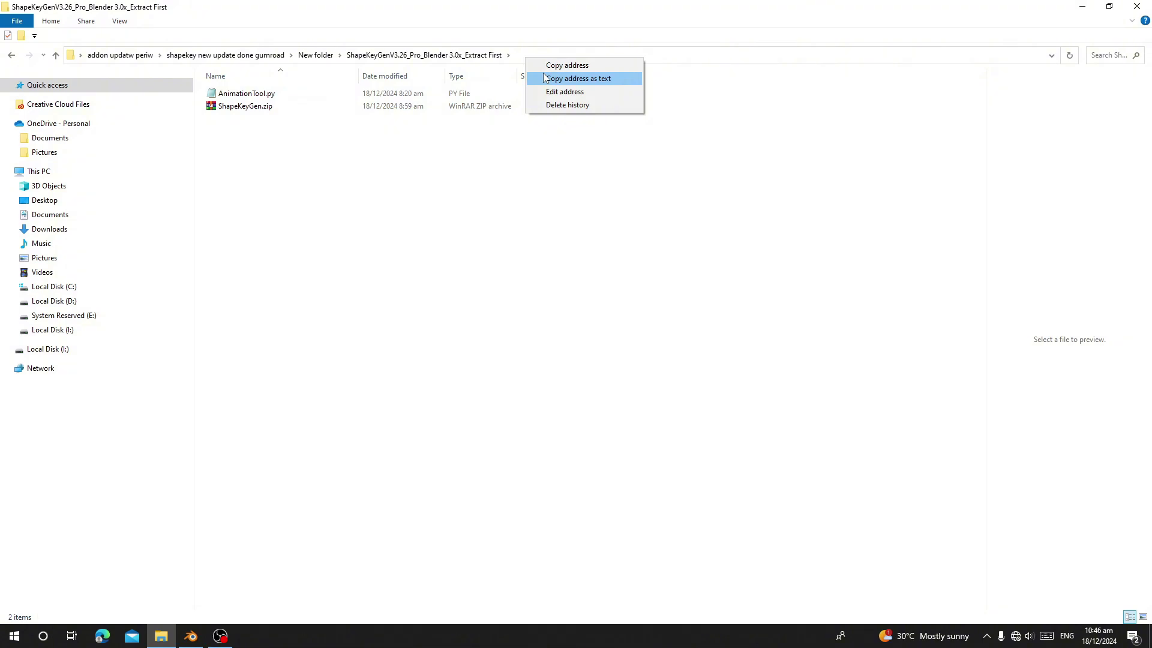
pyautogui.click(544, 78)
# - Switch to Blender and install the add-on ShapeKeyGen.zip from disk, using the copied folder path
pyautogui.click(191, 635)
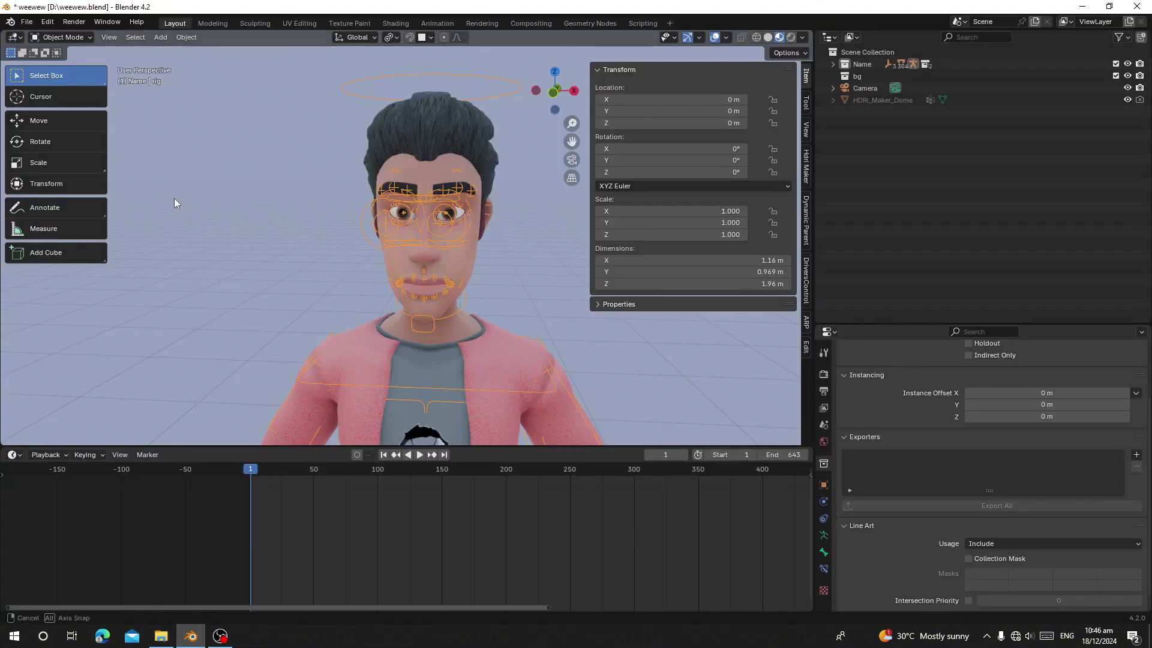
pyautogui.click(47, 22)
pyautogui.click(83, 189)
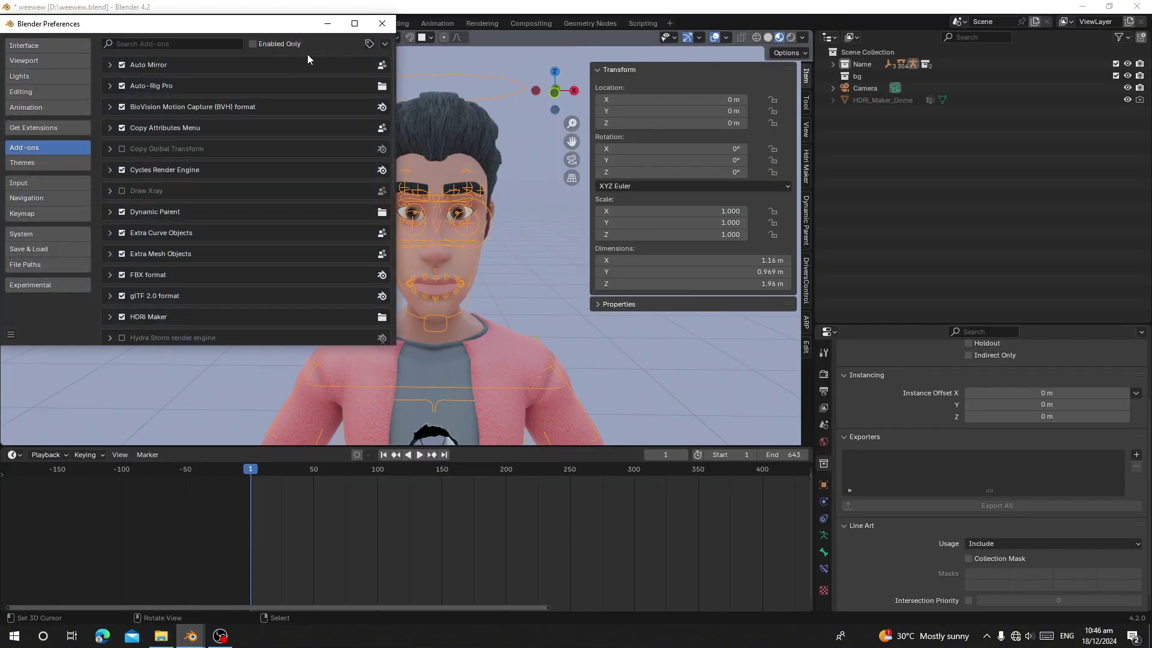
pyautogui.click(390, 44)
pyautogui.click(359, 68)
pyautogui.click(273, 48)
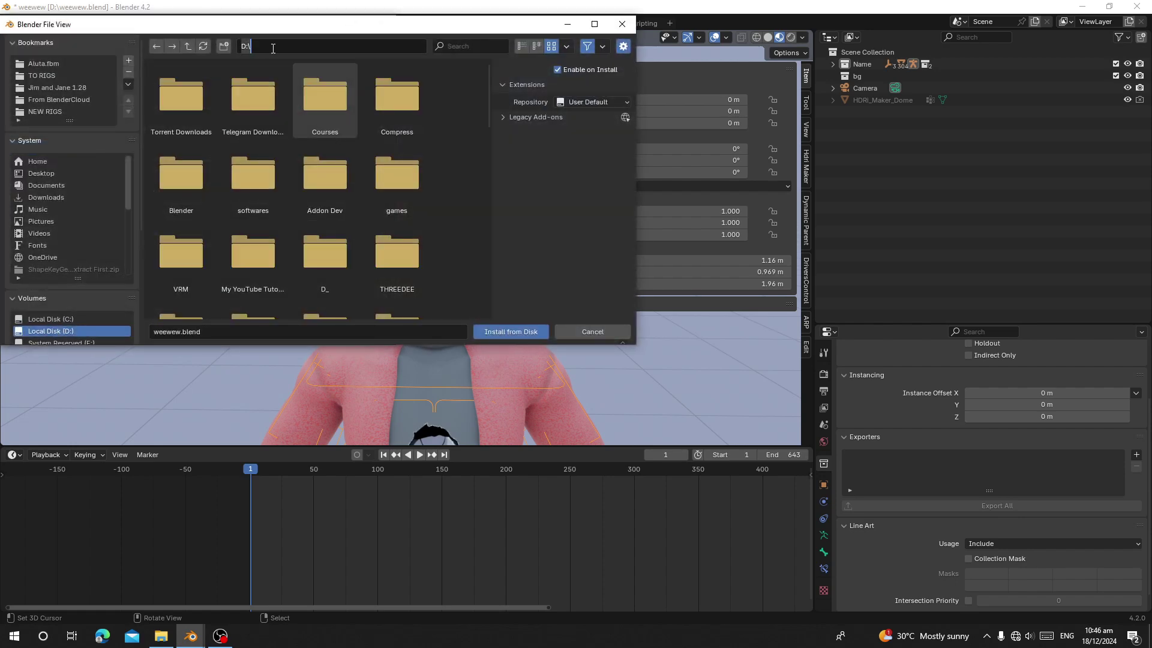
pyautogui.hotkey('ctrl', 'v')
pyautogui.press('Return')
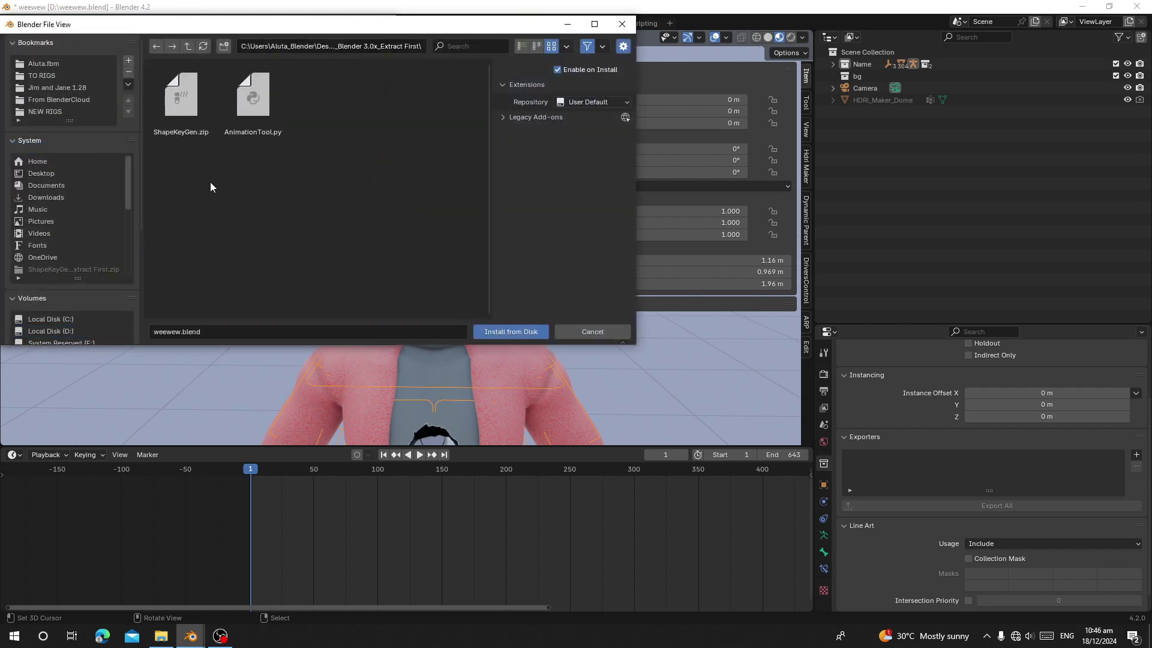
pyautogui.click(171, 119)
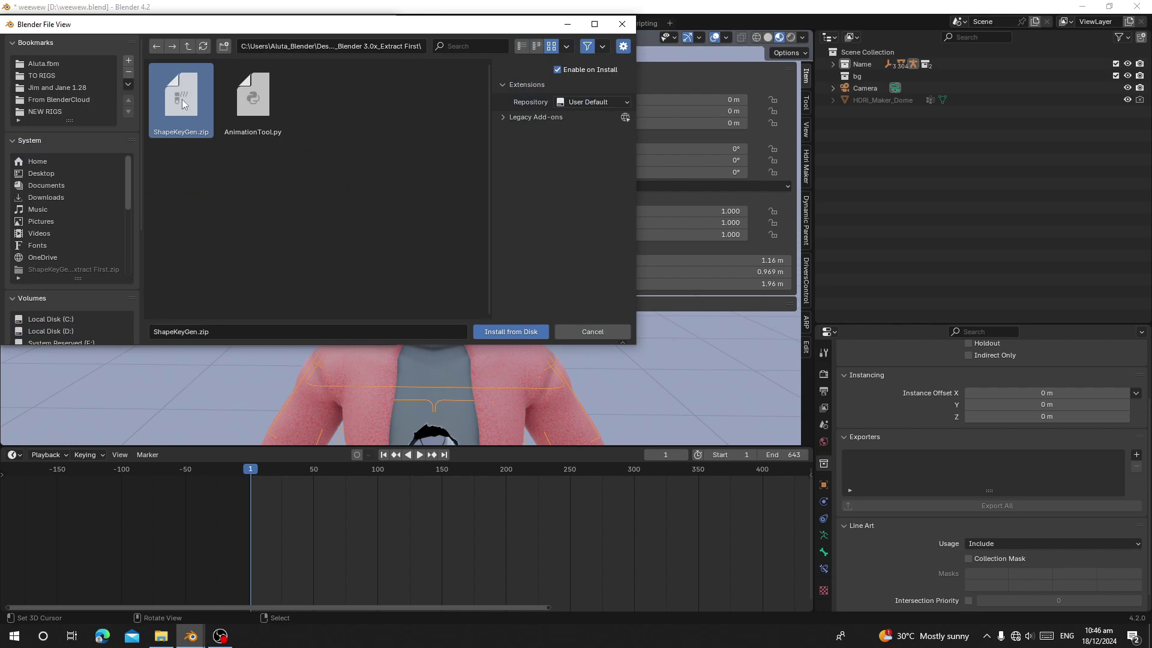
pyautogui.click(507, 332)
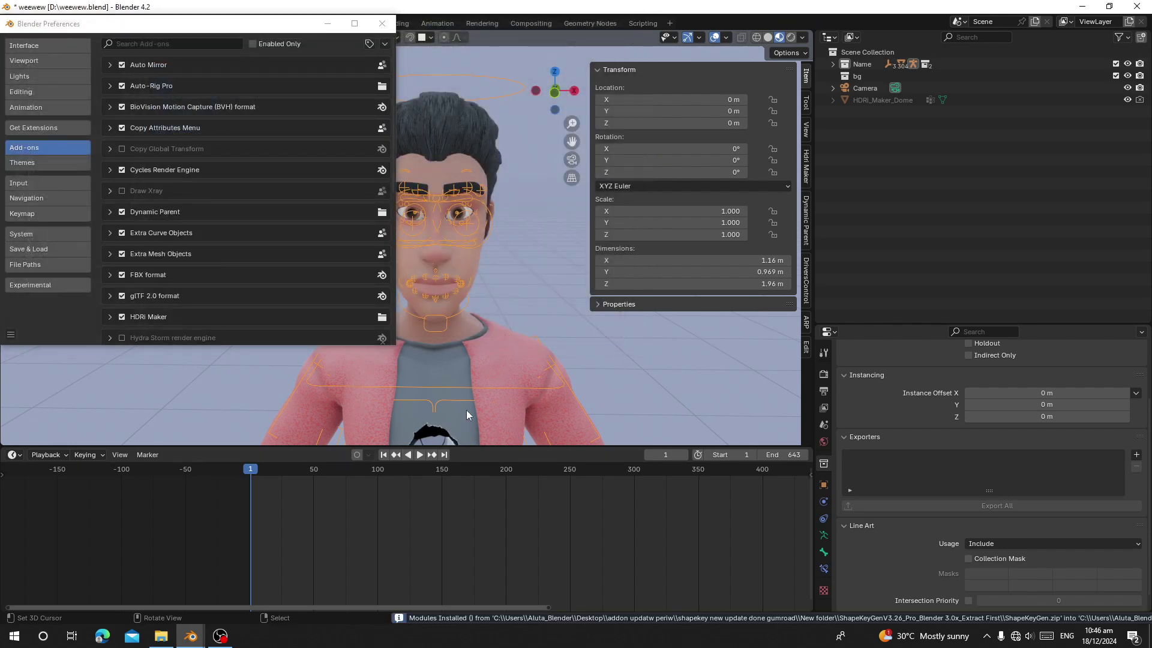
# - Install the AnimationTool.py add-on from disk, using the same copied folder path
pyautogui.click(385, 45)
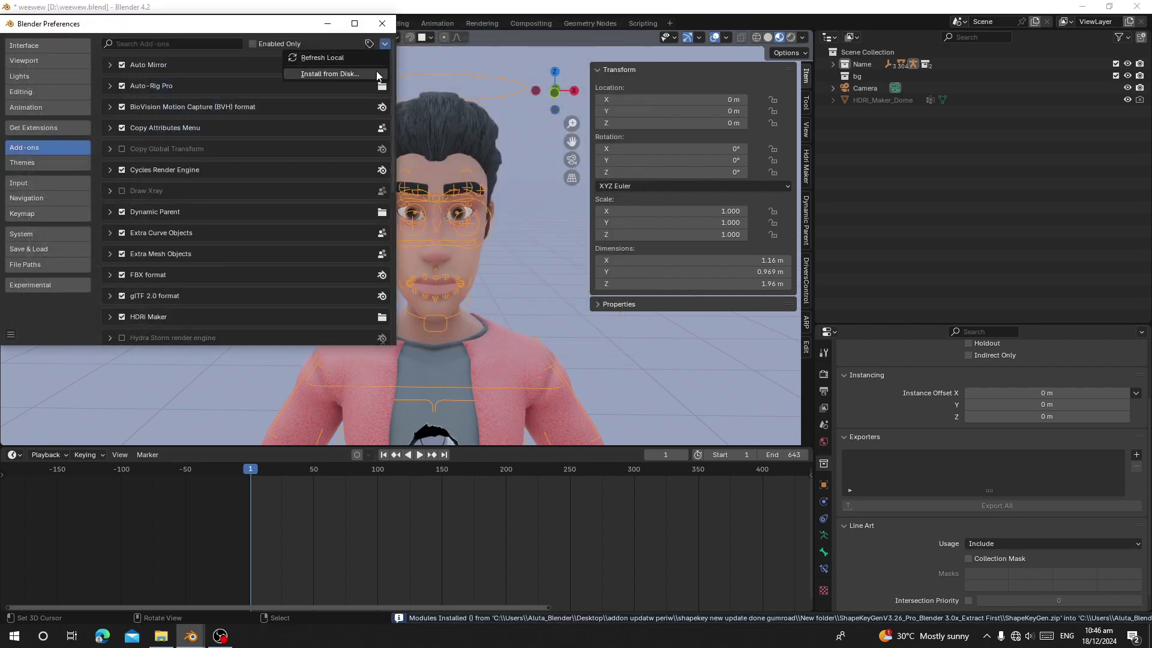
pyautogui.click(376, 71)
pyautogui.click(312, 46)
pyautogui.hotkey('ctrl', 'v')
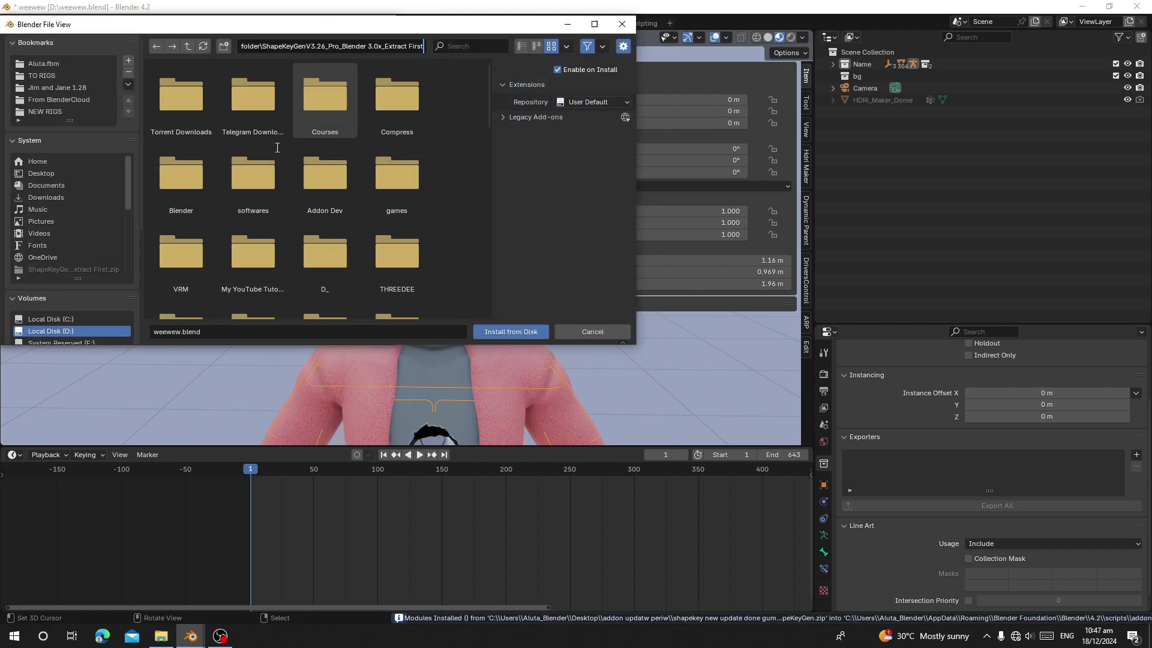
pyautogui.press('Return')
pyautogui.click(258, 116)
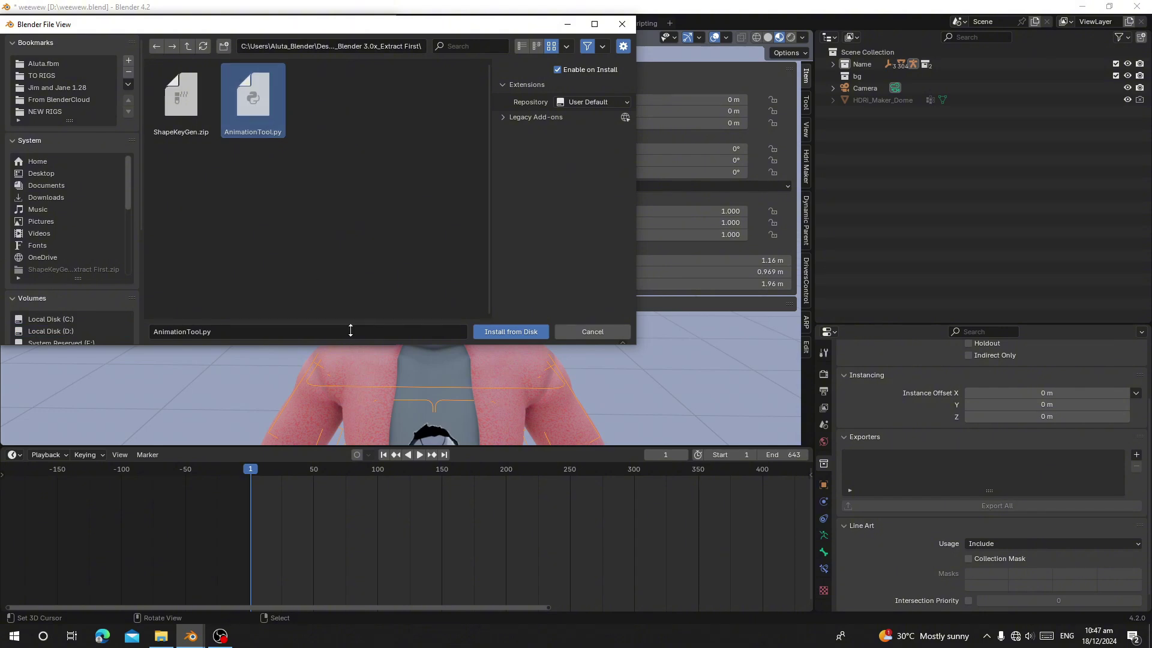
pyautogui.click(498, 332)
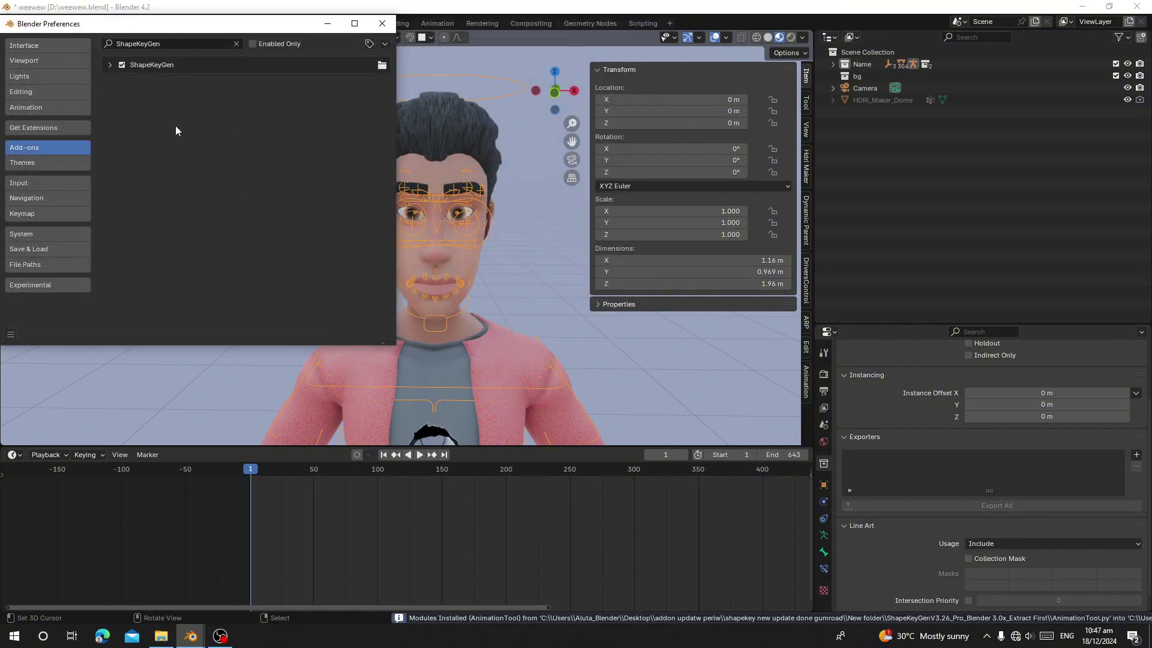
# - Expand the details of the installed ShapeKeyGen add-on and examine its animation tools in the 3D viewport
pyautogui.click(107, 65)
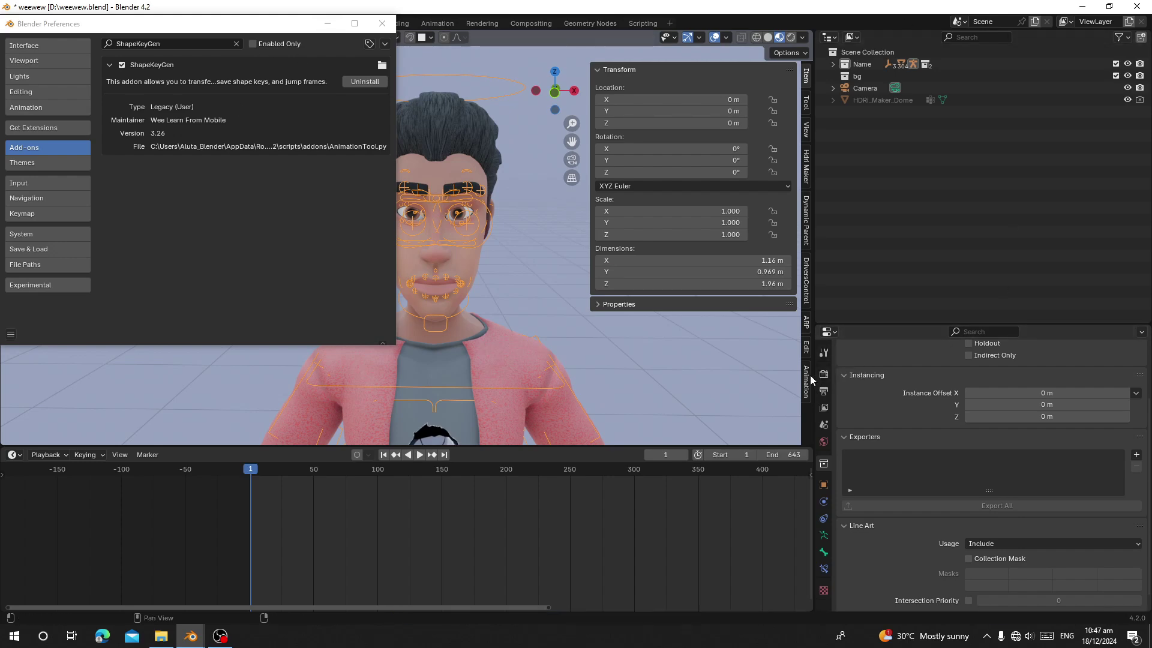
pyautogui.click(807, 381)
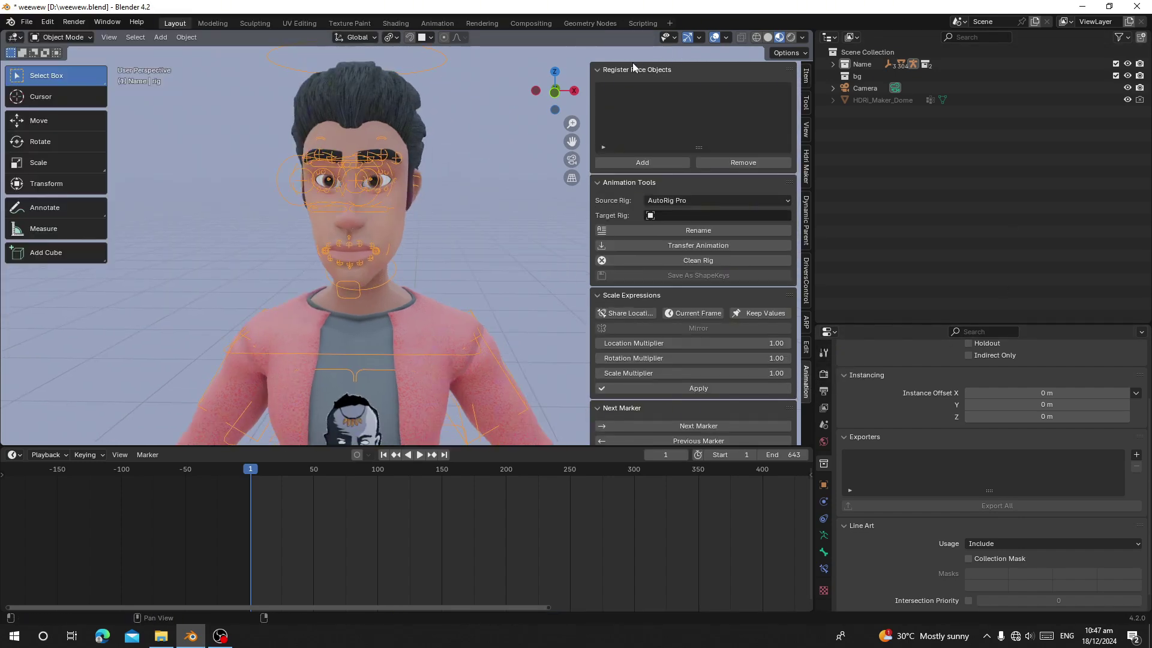
pyautogui.scroll(-1, 699, 279)
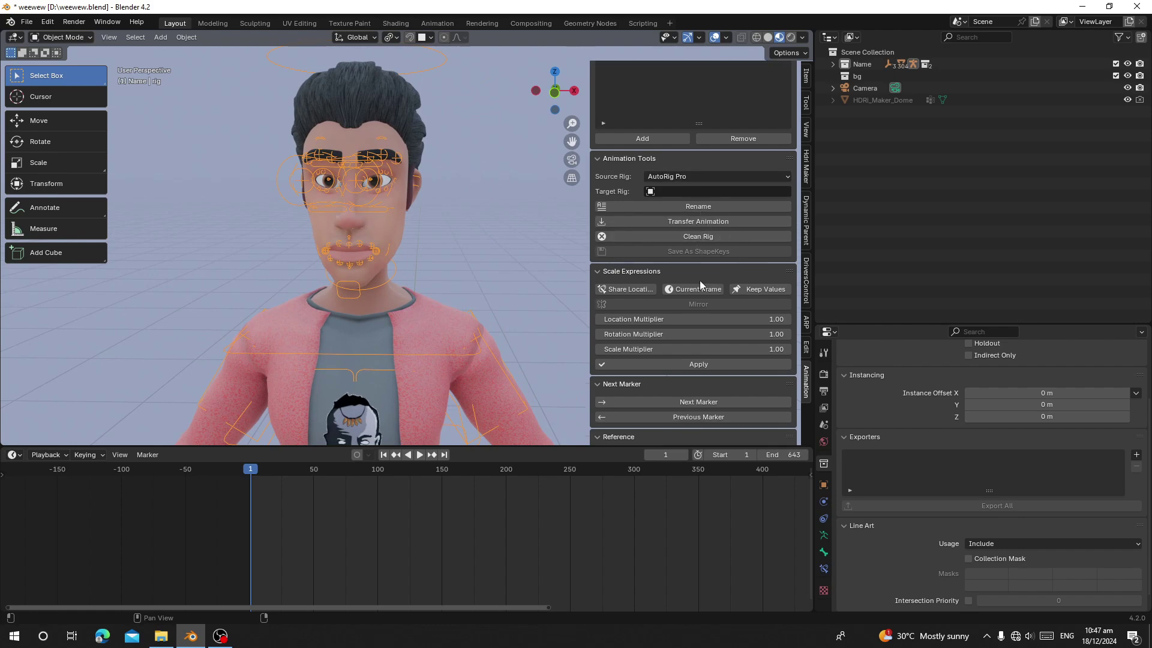
pyautogui.scroll(-4, 700, 338)
pyautogui.scroll(-2, 636, 354)
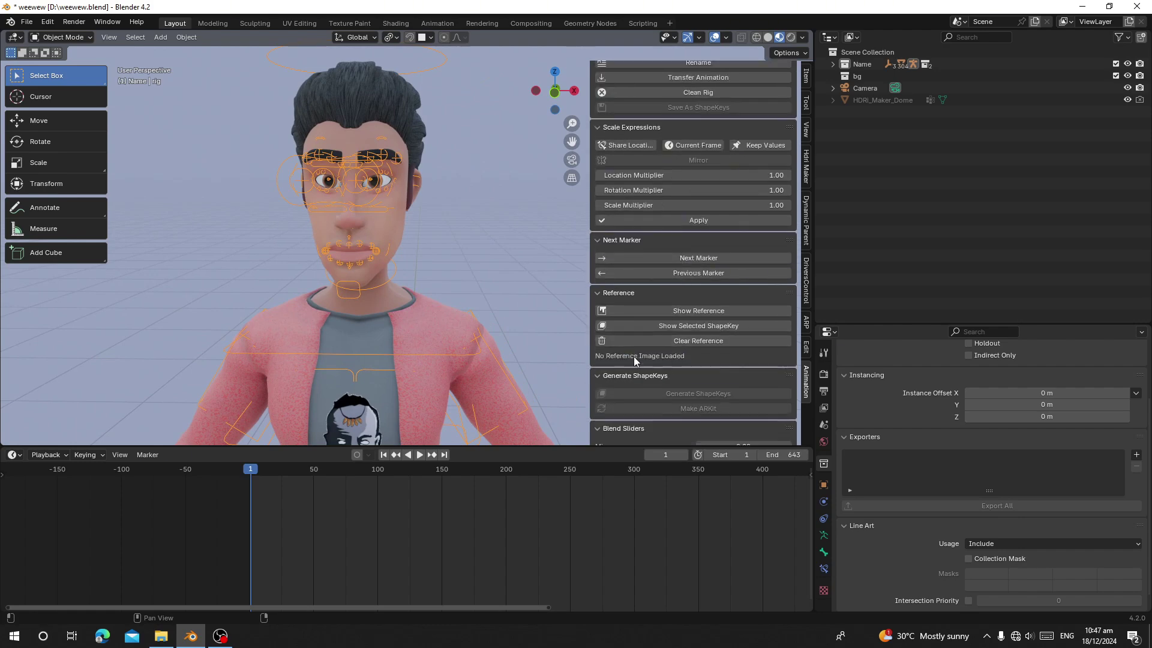
pyautogui.scroll(-2, 600, 389)
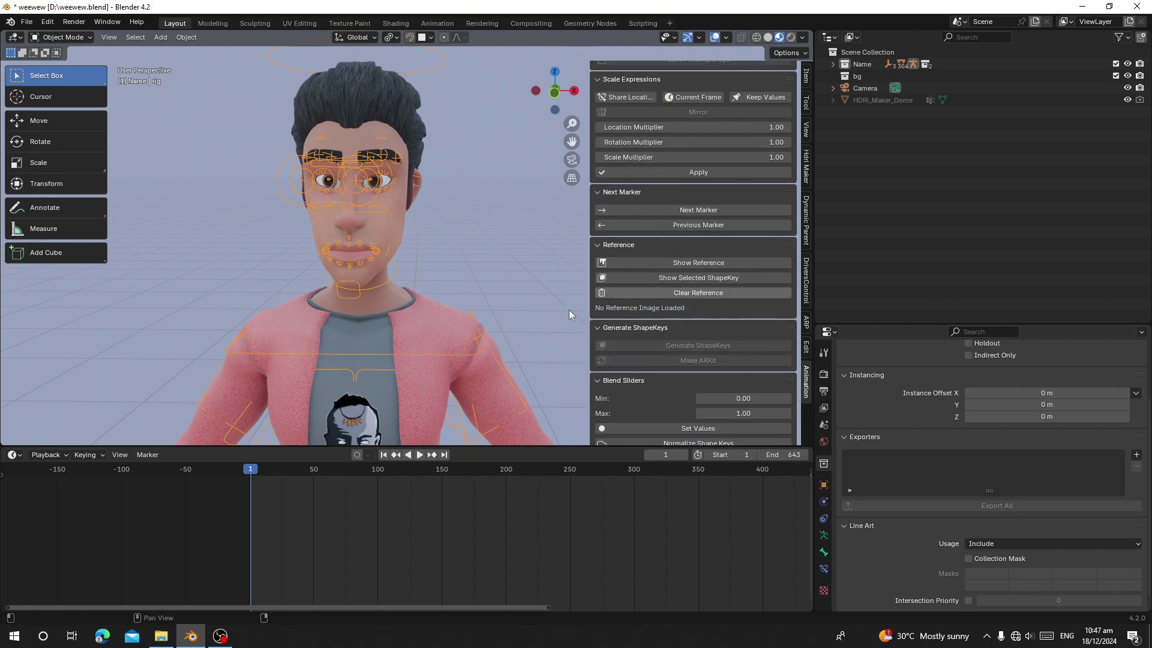
pyautogui.moveTo(406, 219); pyautogui.dragTo(412, 214, button='middle')
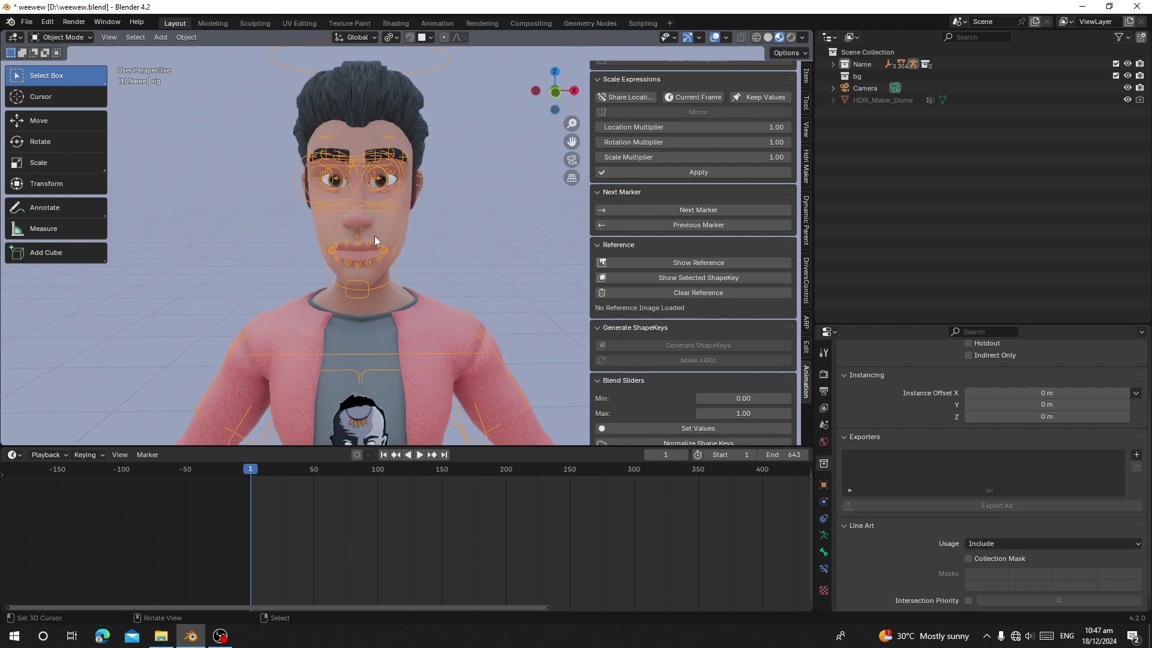
pyautogui.scroll(1, 599, 270)
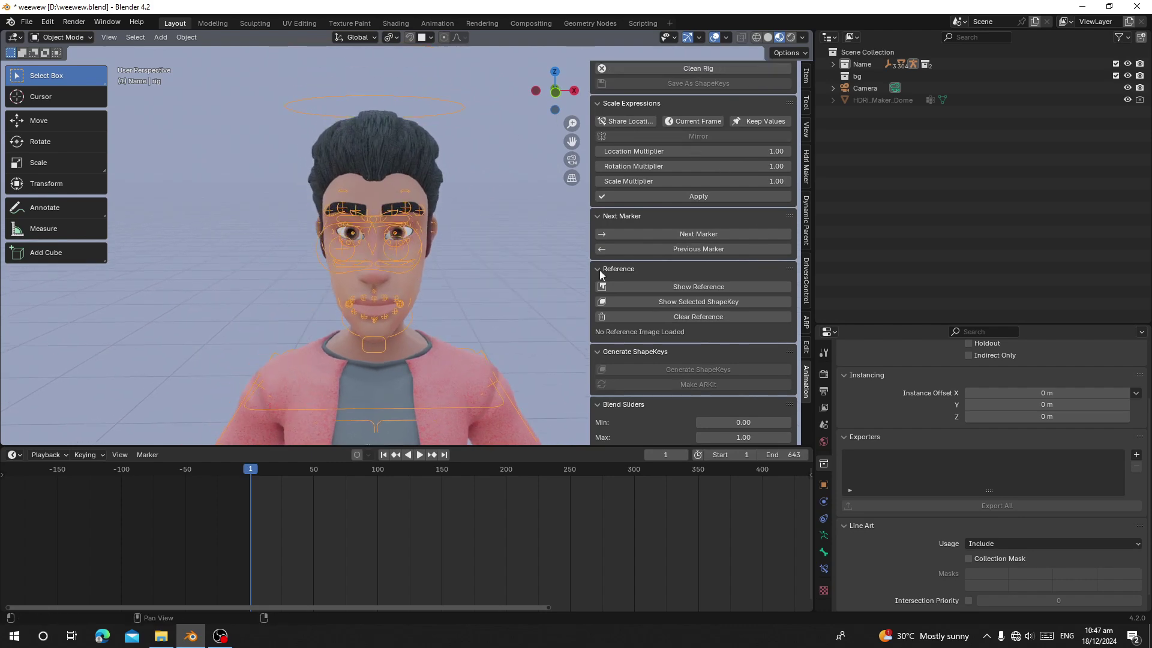
# - Show the expression reference image and return the timeline to the first frame
pyautogui.click(670, 288)
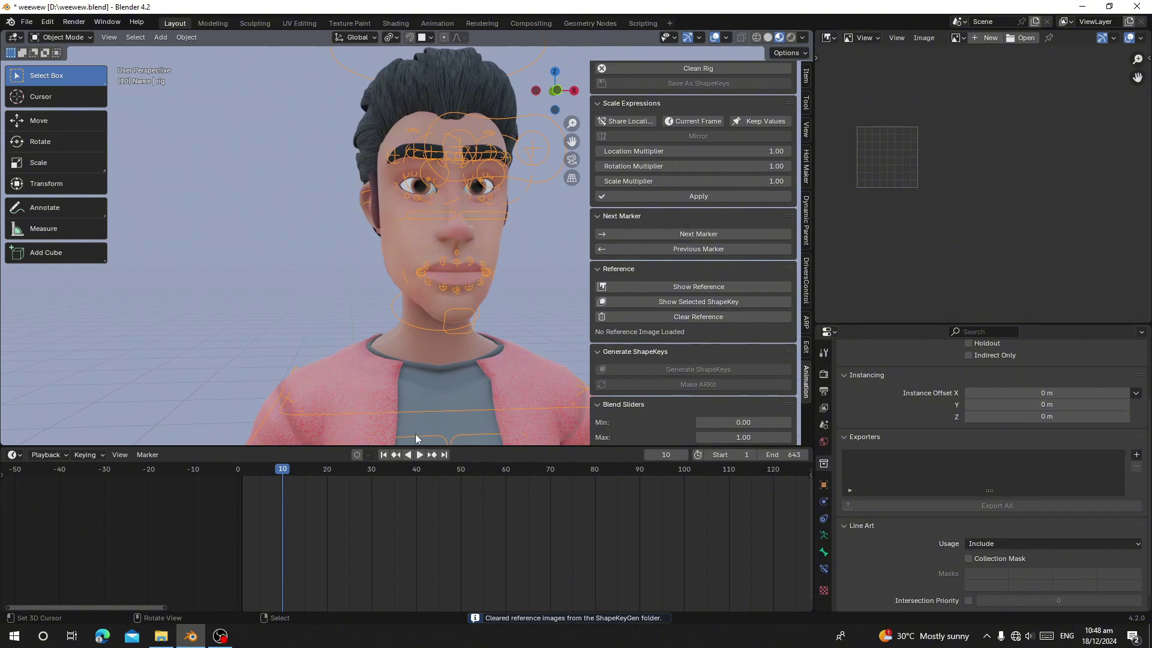
pyautogui.click(384, 456)
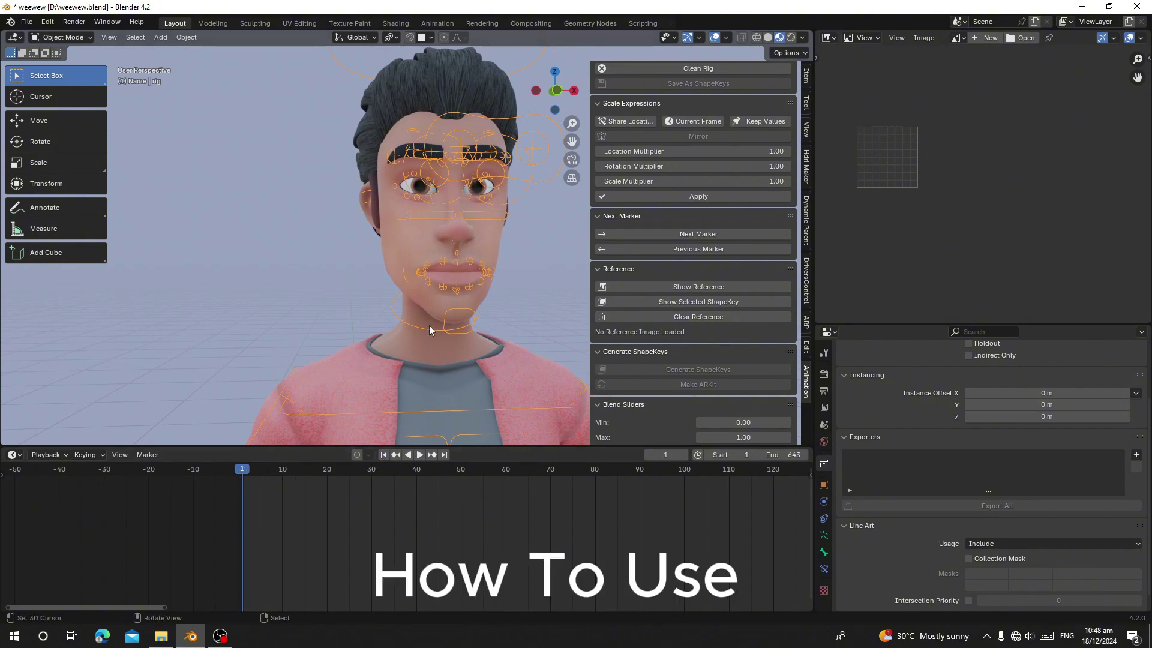
# - Look through the Source Rig options of the Animation Tools and keep AutoRig Pro
pyautogui.scroll(8, 699, 234)
pyautogui.moveTo(540, 249); pyautogui.dragTo(400, 328, button='middle')
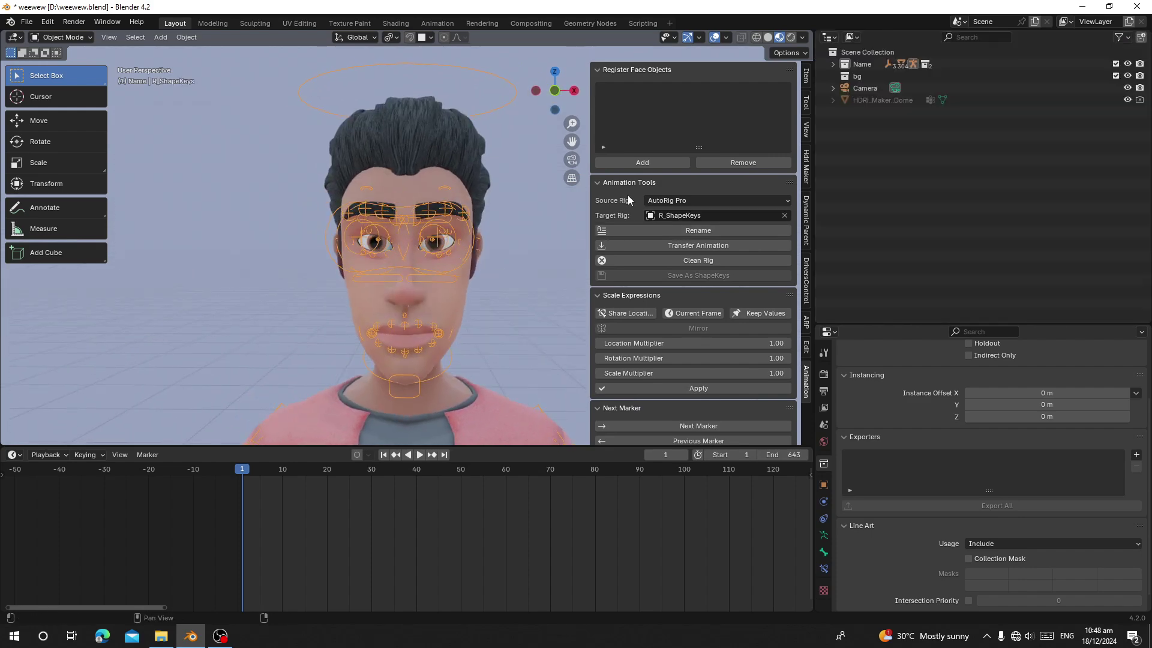
pyautogui.click(682, 201)
pyautogui.click(679, 201)
pyautogui.click(658, 214)
pyautogui.click(689, 197)
pyautogui.click(656, 198)
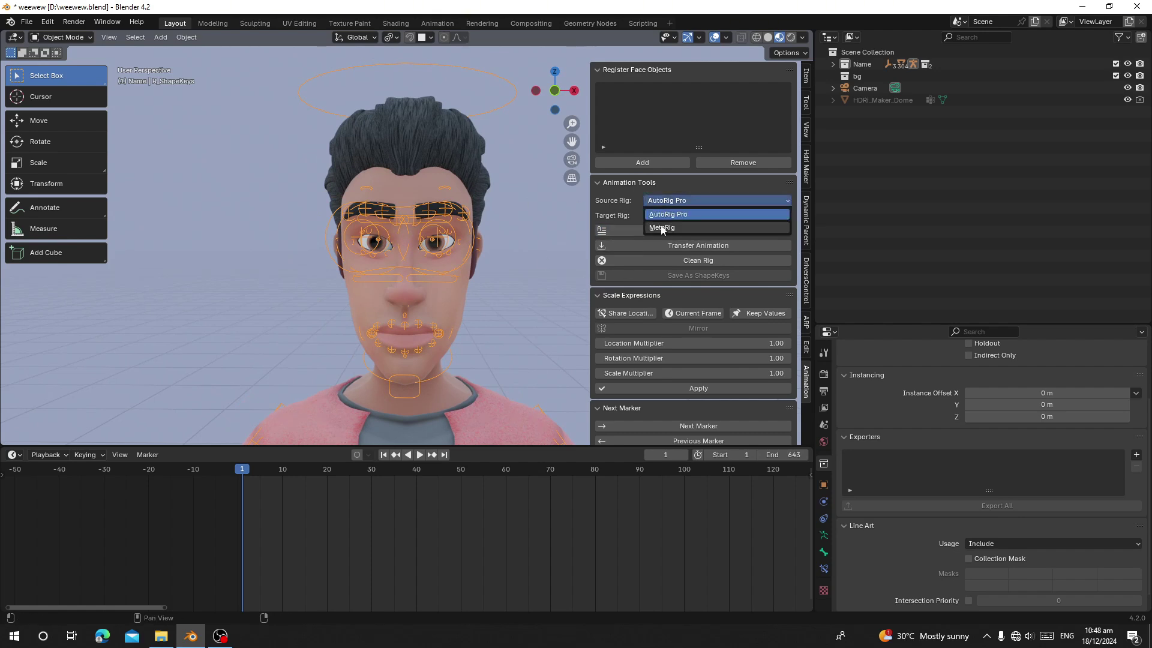
# - Select the character's head mesh and add it to the registered face objects
pyautogui.moveTo(229, 232); pyautogui.dragTo(198, 282, button='middle')
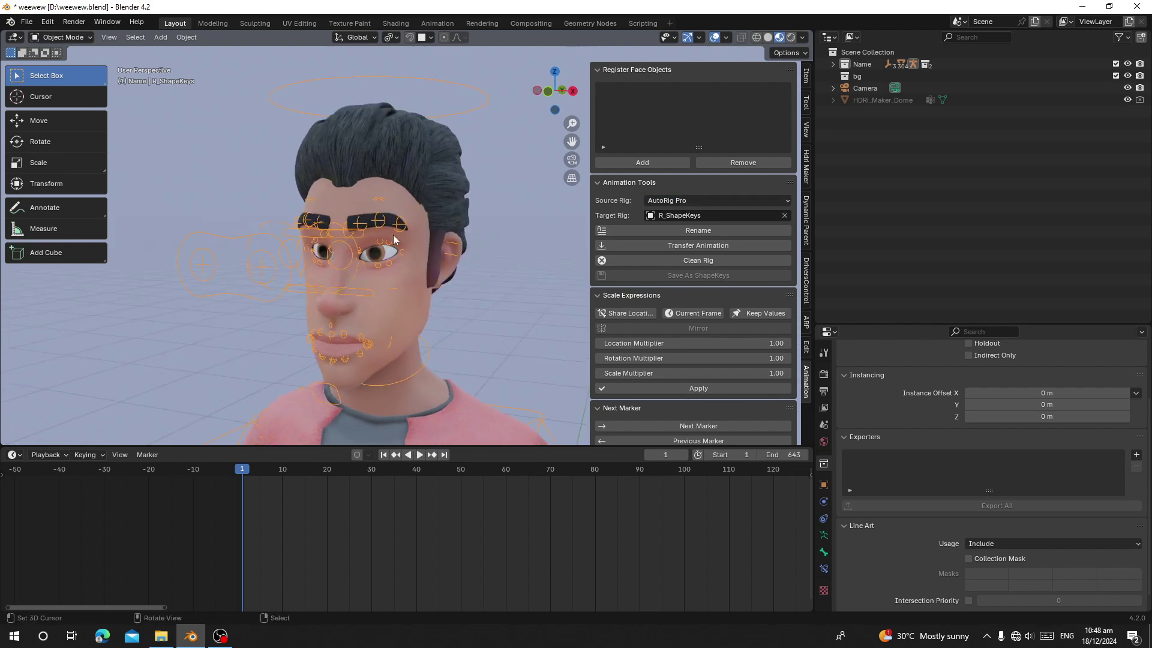
pyautogui.moveTo(394, 235); pyautogui.dragTo(473, 260, button='middle')
pyautogui.click(472, 260)
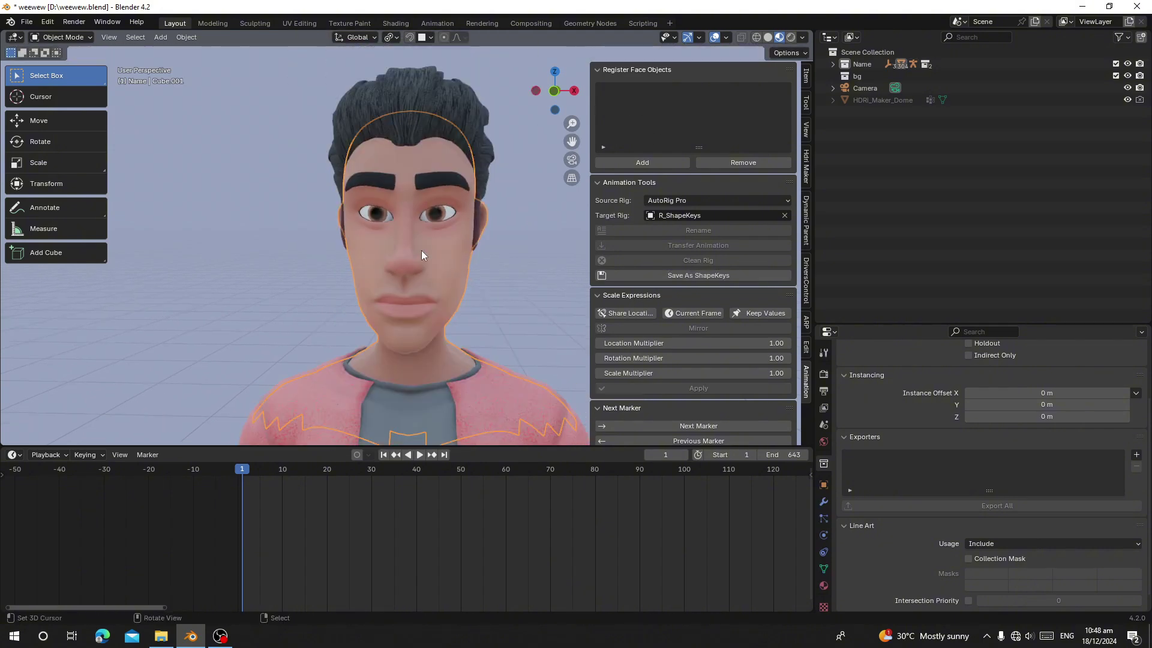
pyautogui.click(607, 163)
# - Hide the head mesh and add both eyeballs to the registered face objects
pyautogui.press('h')
pyautogui.rightClick(437, 223)
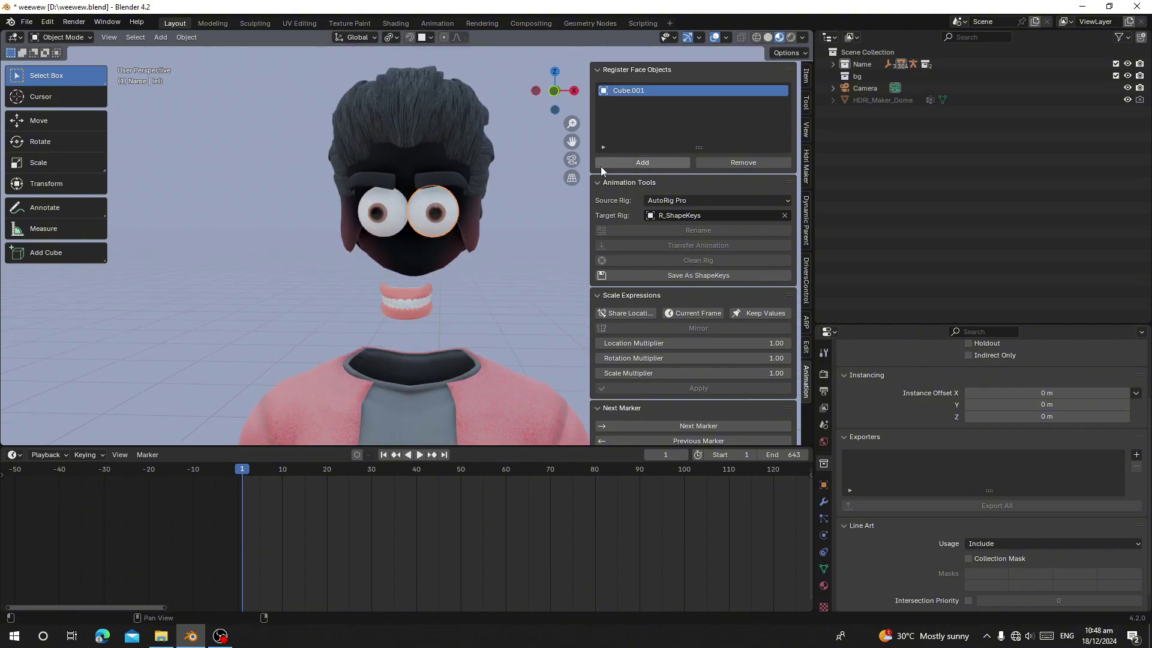
pyautogui.click(600, 166)
pyautogui.click(380, 234)
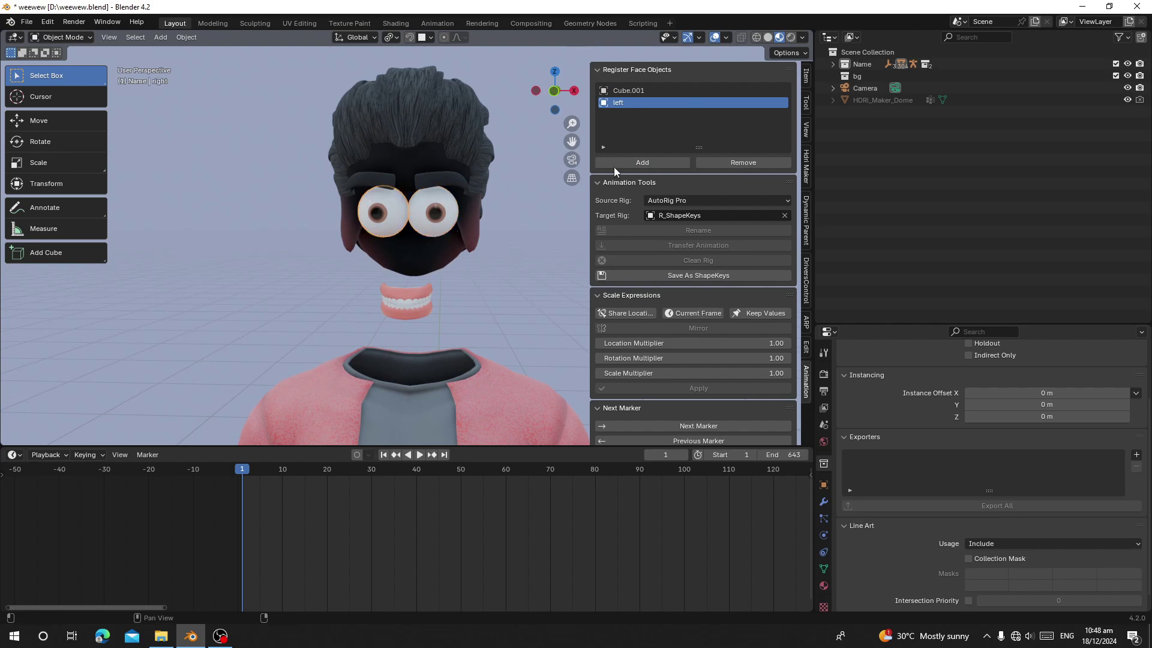
pyautogui.click(614, 165)
# - Register the eyebrows, the upper and lower teeth and the tongue as face objects, and unhide the head mesh
pyautogui.click(444, 180)
pyautogui.click(634, 164)
pyautogui.rightClick(427, 291)
pyautogui.click(626, 165)
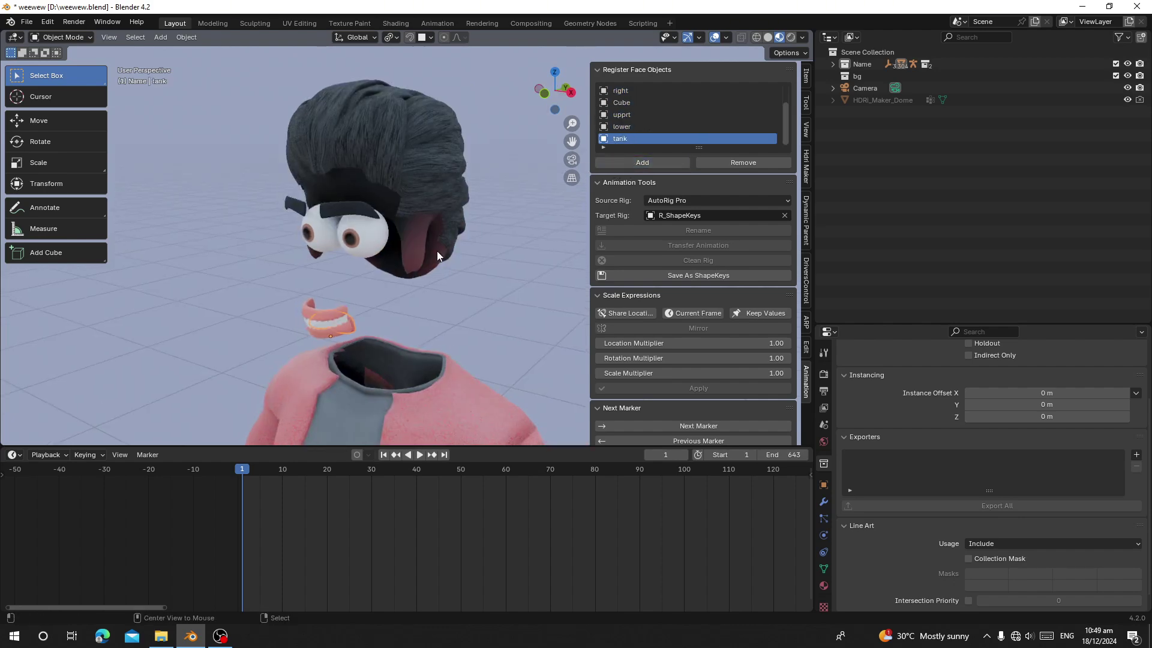
pyautogui.hotkey('alt', 'h')
# - Select the character's R_ShapeKeys rig and transfer the AutoRig Pro expression animation to it
pyautogui.moveTo(420, 267); pyautogui.dragTo(463, 314, button='middle')
pyautogui.rightClick(452, 320)
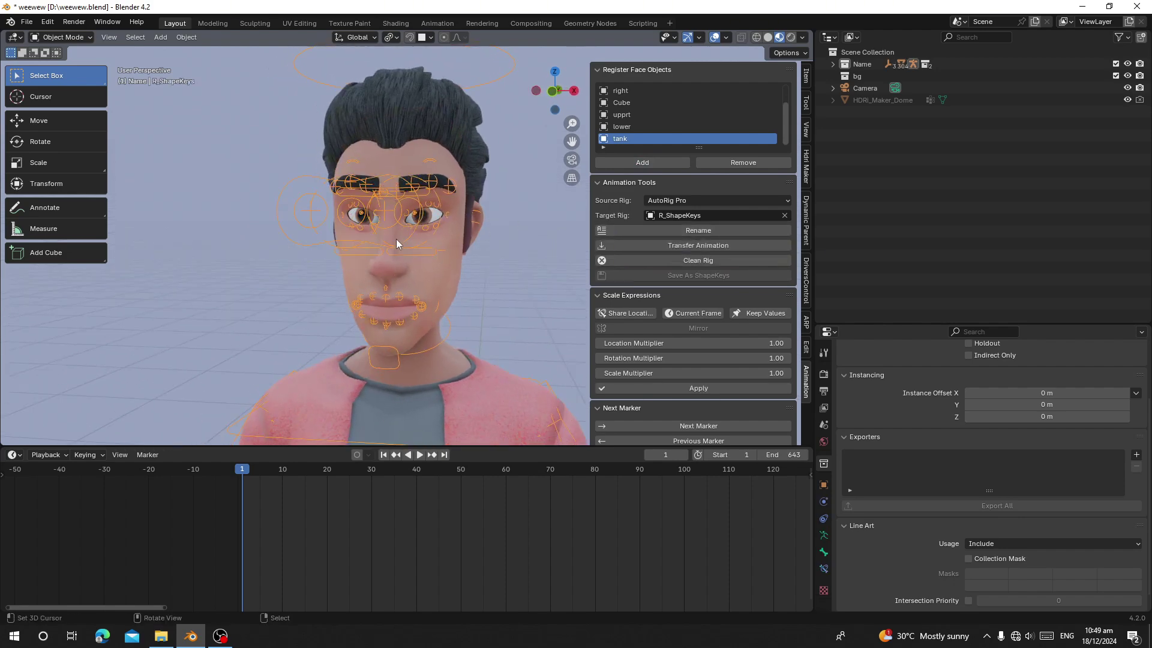
pyautogui.moveTo(330, 250); pyautogui.dragTo(384, 255, button='middle')
pyautogui.click(635, 246)
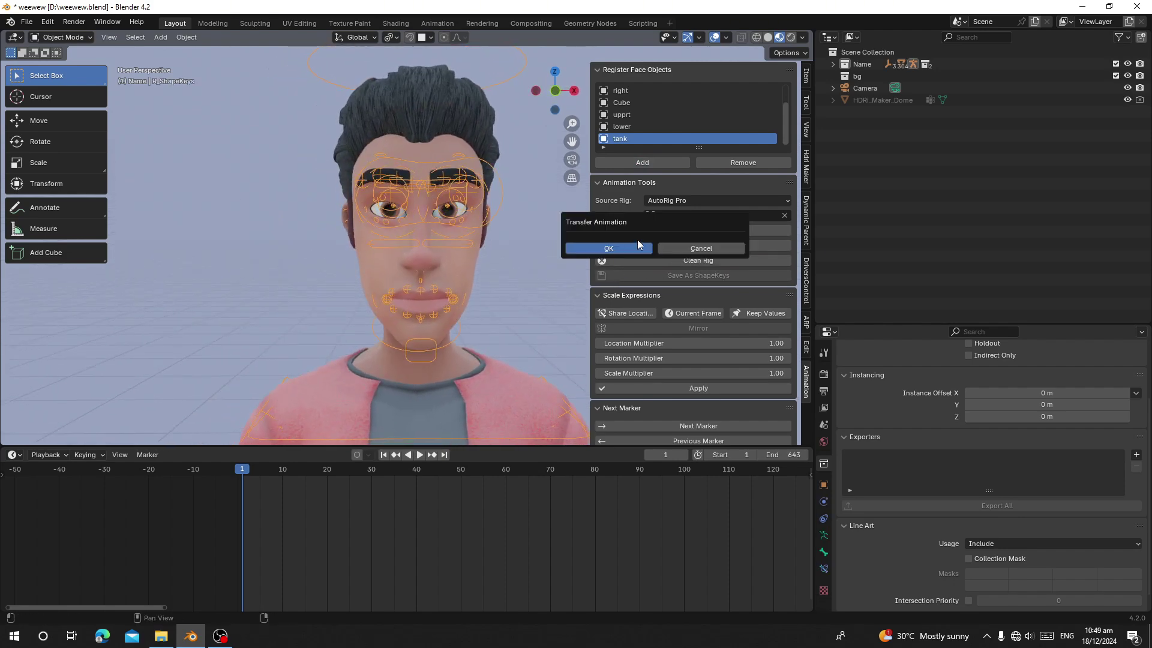
pyautogui.click(609, 248)
# - Enlarge the timeline area to show the expression markers and keyframes more clearly
pyautogui.scroll(3, 313, 562)
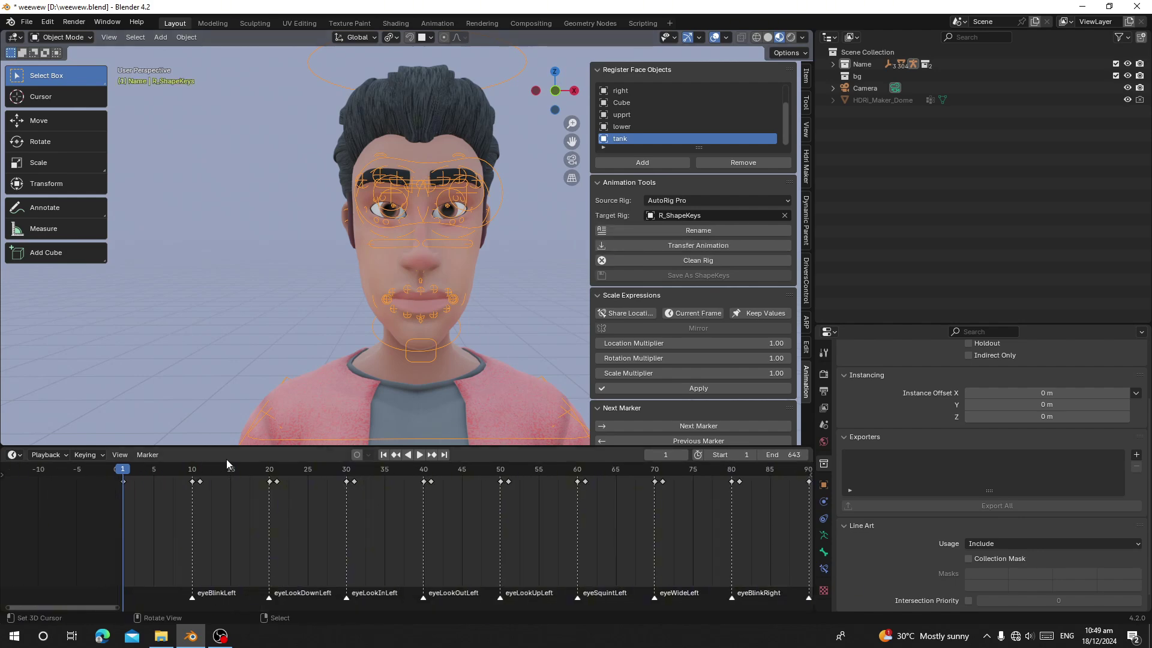
pyautogui.moveTo(253, 447); pyautogui.dragTo(240, 400)
pyautogui.scroll(3, 172, 487)
pyautogui.scroll(1, 278, 525)
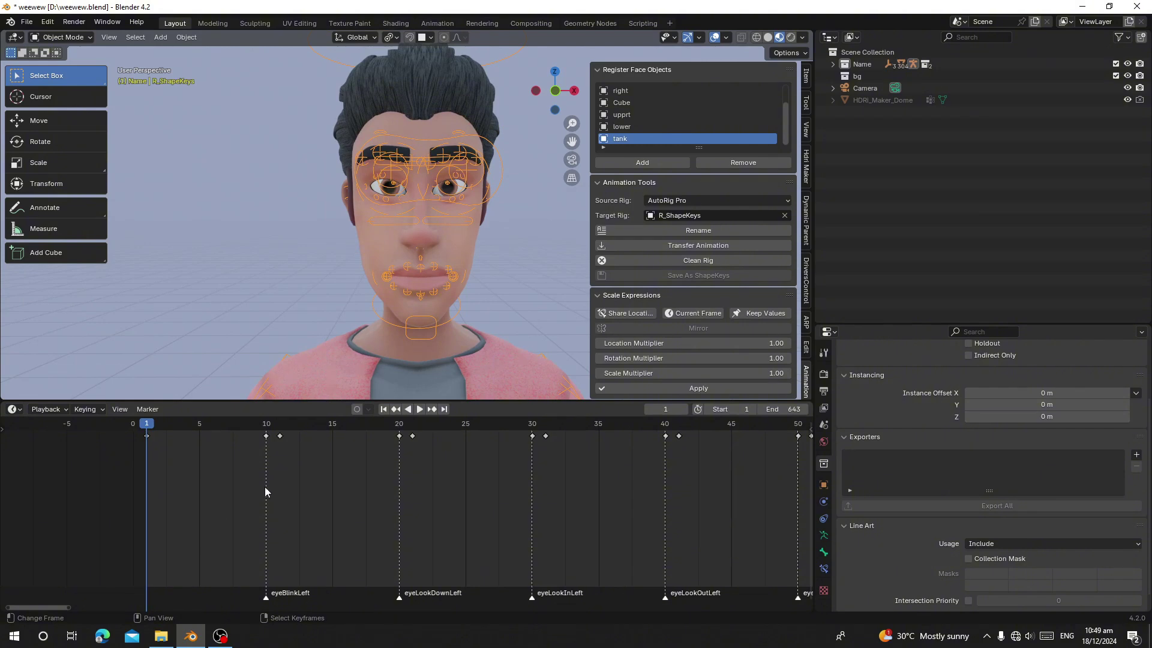
pyautogui.scroll(1, 339, 351)
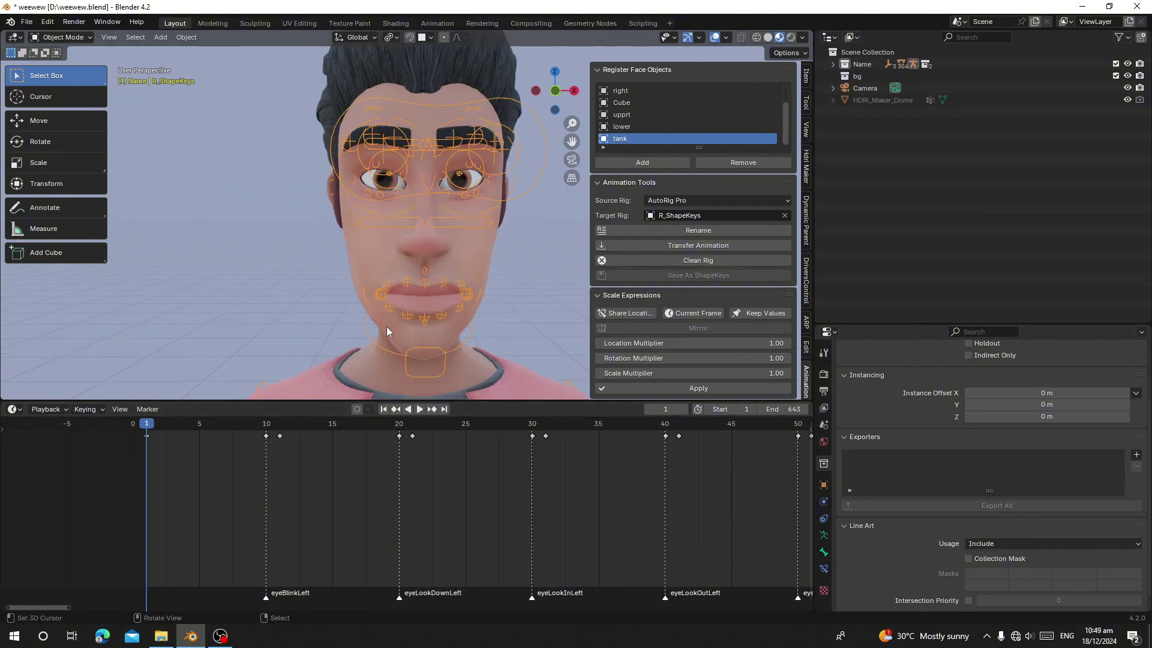
# - Play the transferred expression animation on the face and turn off the viewport overlays
pyautogui.press('space')
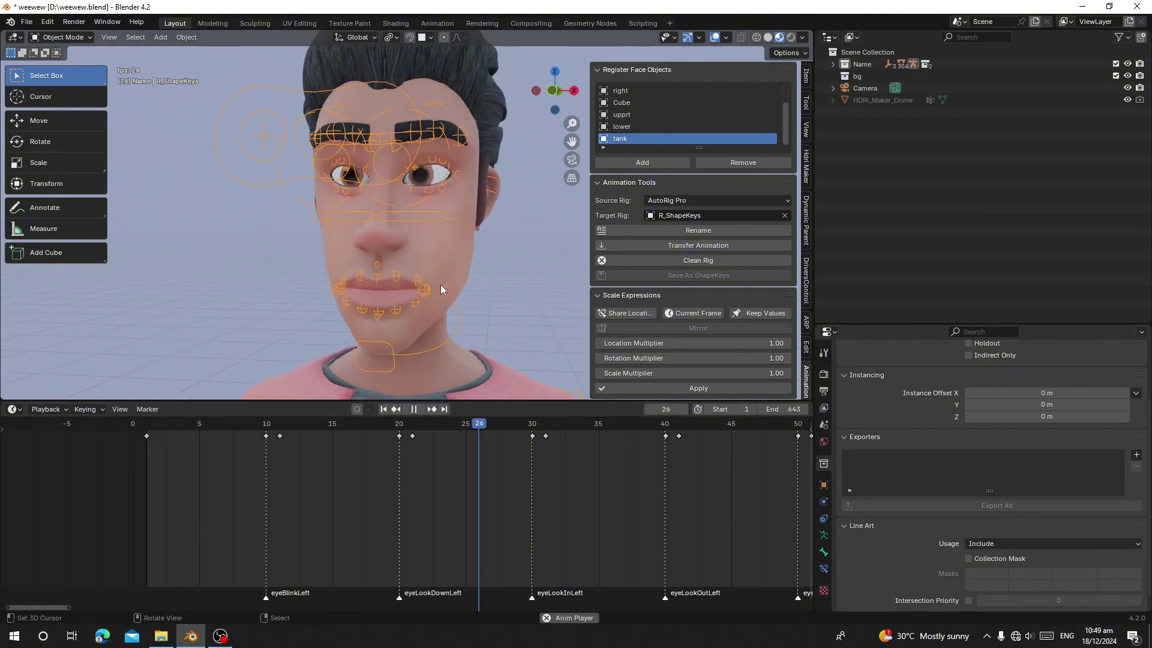
pyautogui.moveTo(436, 246); pyautogui.dragTo(451, 249, button='middle')
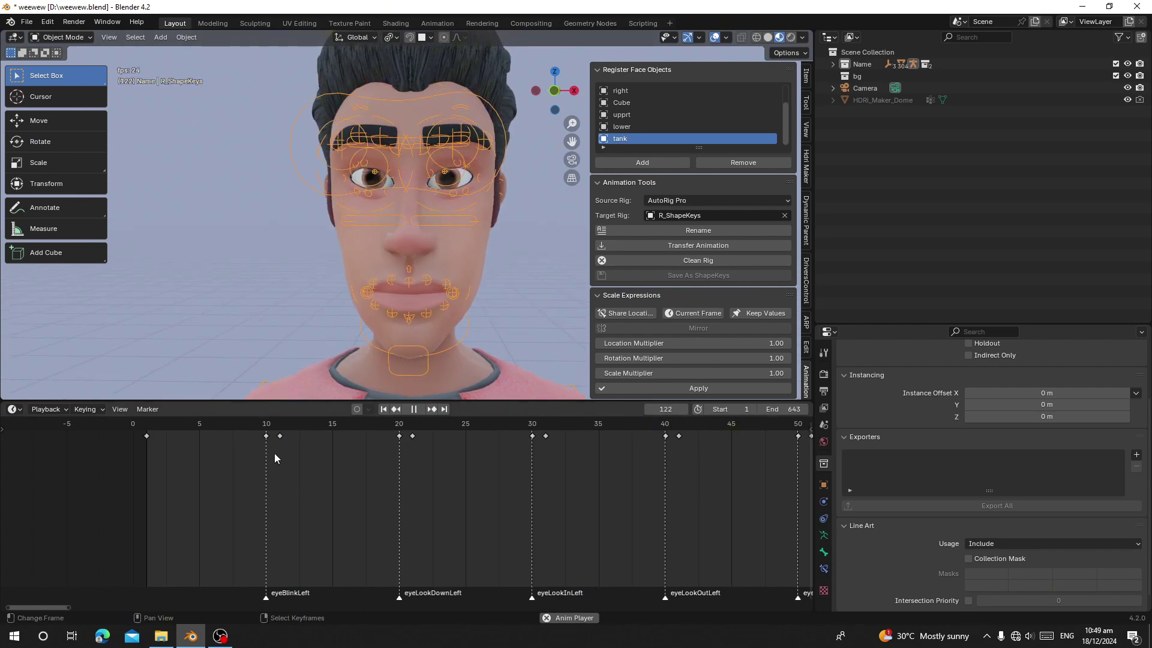
pyautogui.click(714, 37)
pyautogui.scroll(-3, 524, 437)
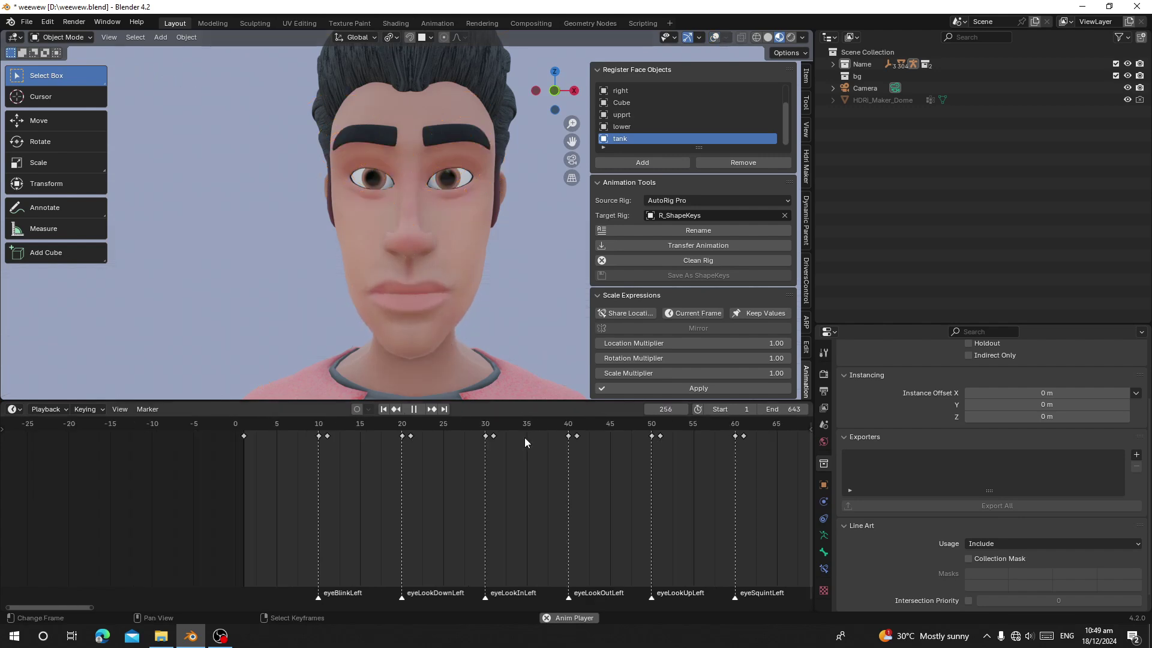
pyautogui.scroll(-8, 351, 527)
pyautogui.scroll(2, 434, 311)
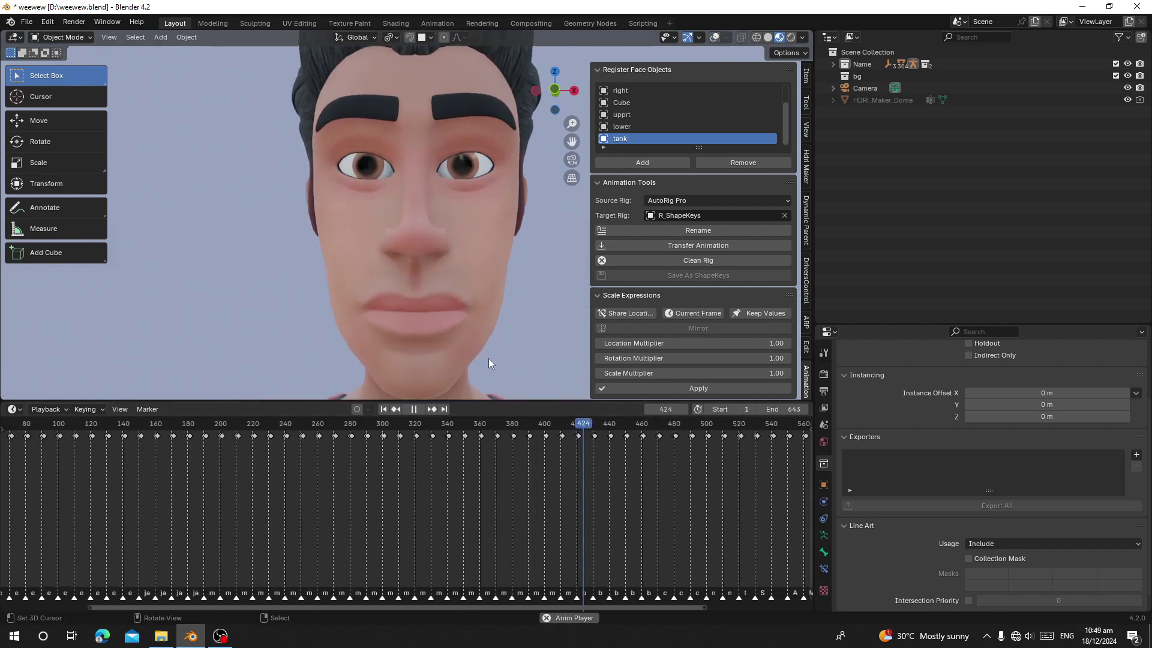
pyautogui.press('space')
# - Replay the expression animation from the eyeBlinkLeft marker at frame 10
pyautogui.moveTo(215, 478); pyautogui.dragTo(474, 506, button='middle')
pyautogui.scroll(3, 473, 506)
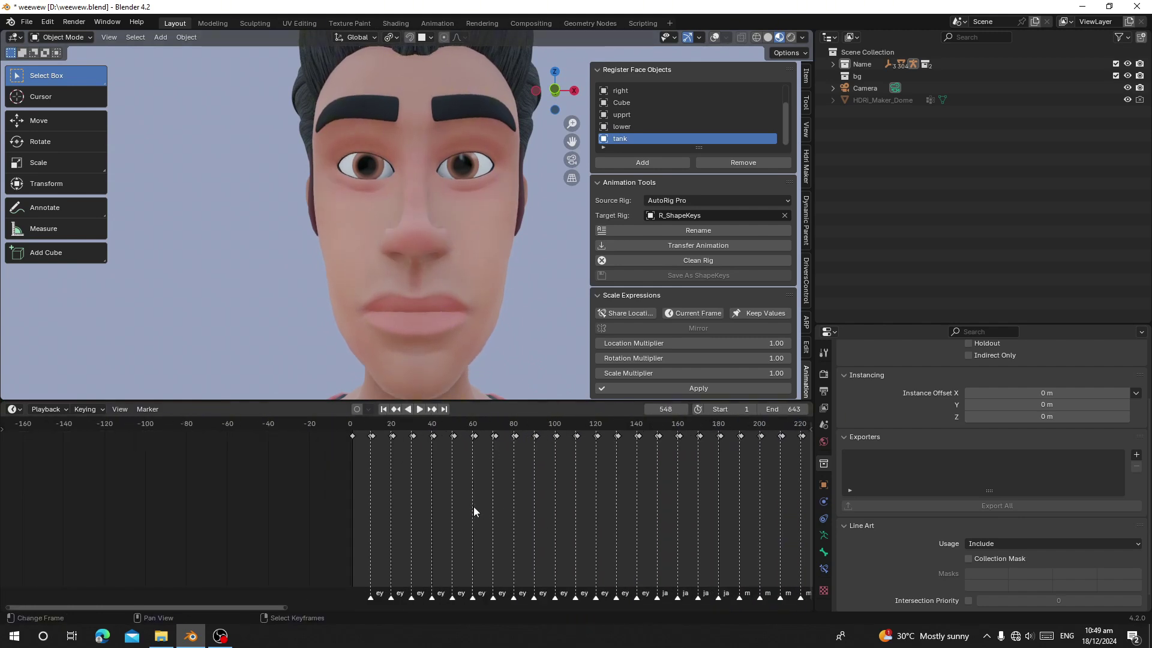
pyautogui.scroll(6, 445, 509)
pyautogui.click(192, 476)
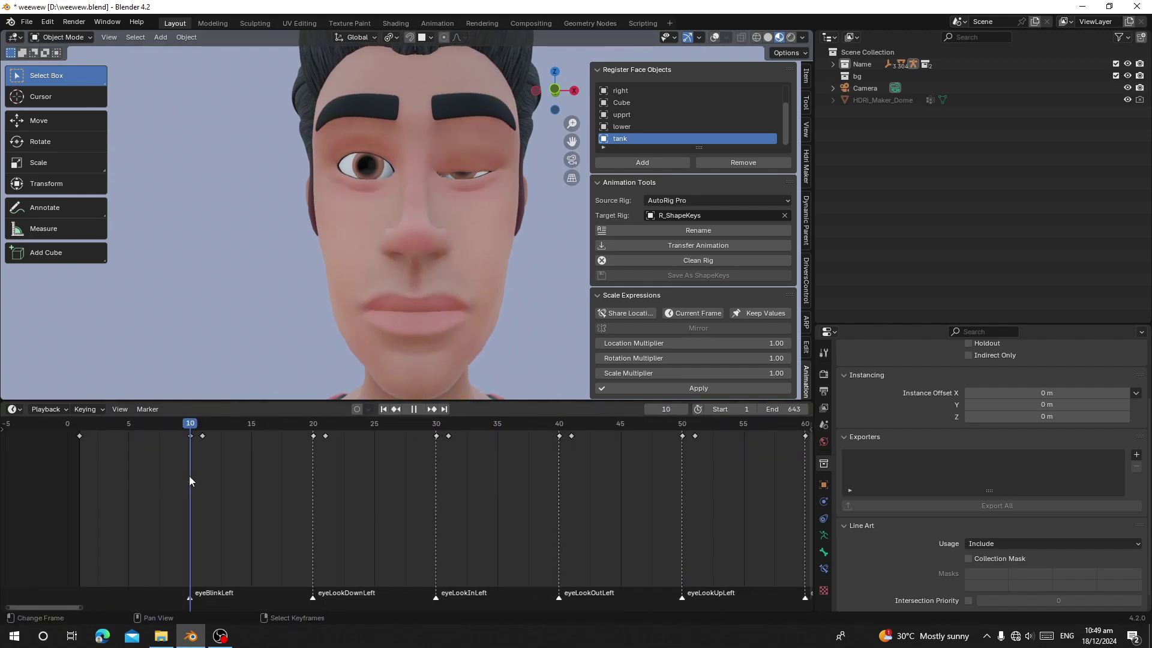
pyautogui.press('space')
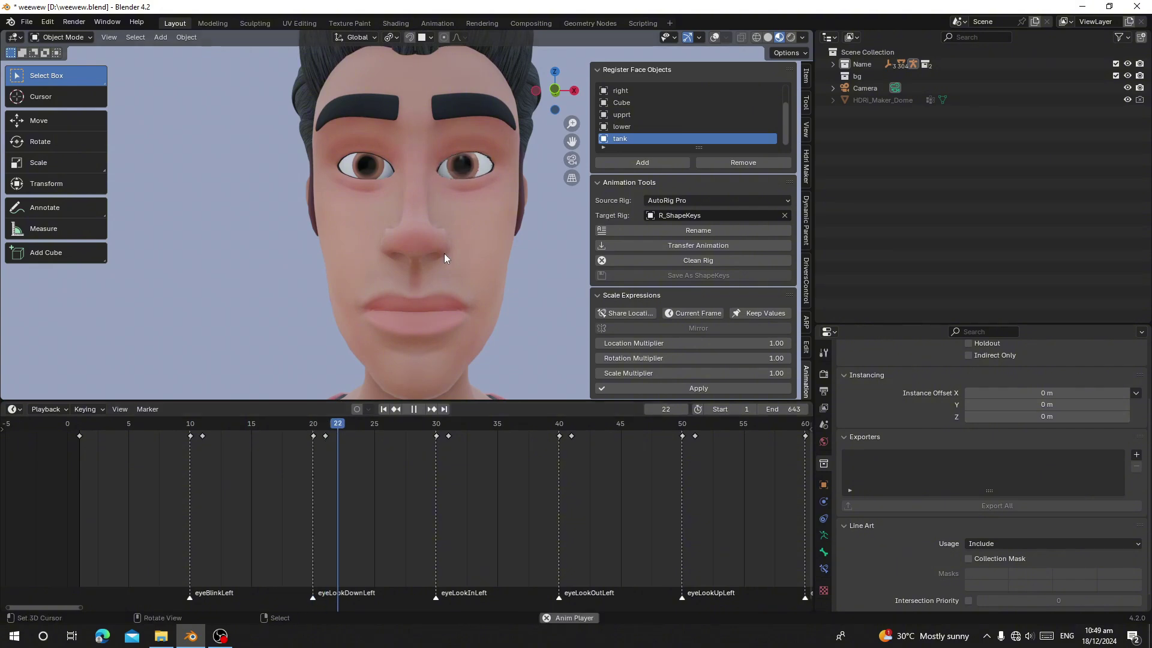
pyautogui.press('space')
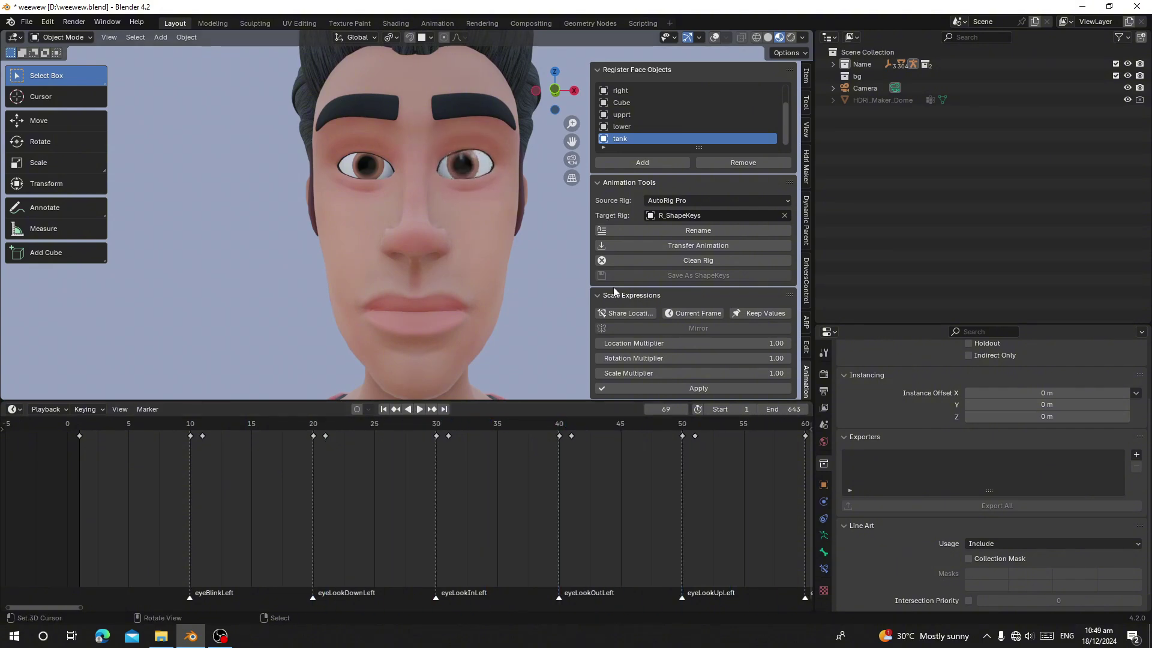
# - Go to the eyeBlinkLeft marker at frame 10 and apply a Location Multiplier of 2 to the expression
pyautogui.scroll(-3, 663, 262)
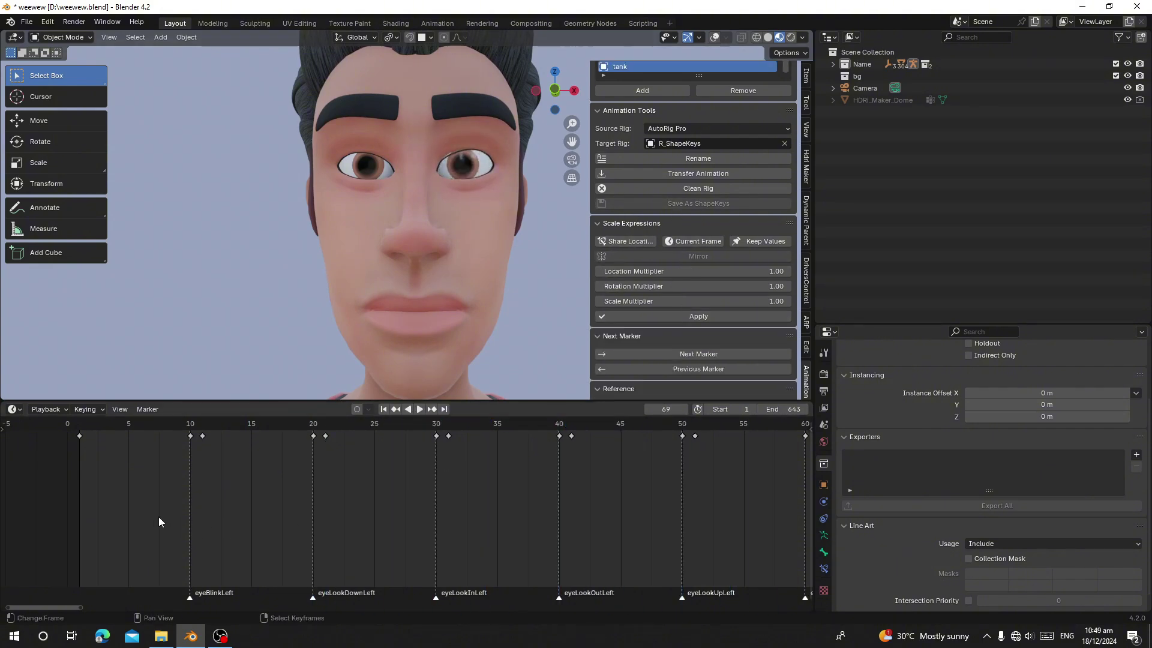
pyautogui.click(193, 487)
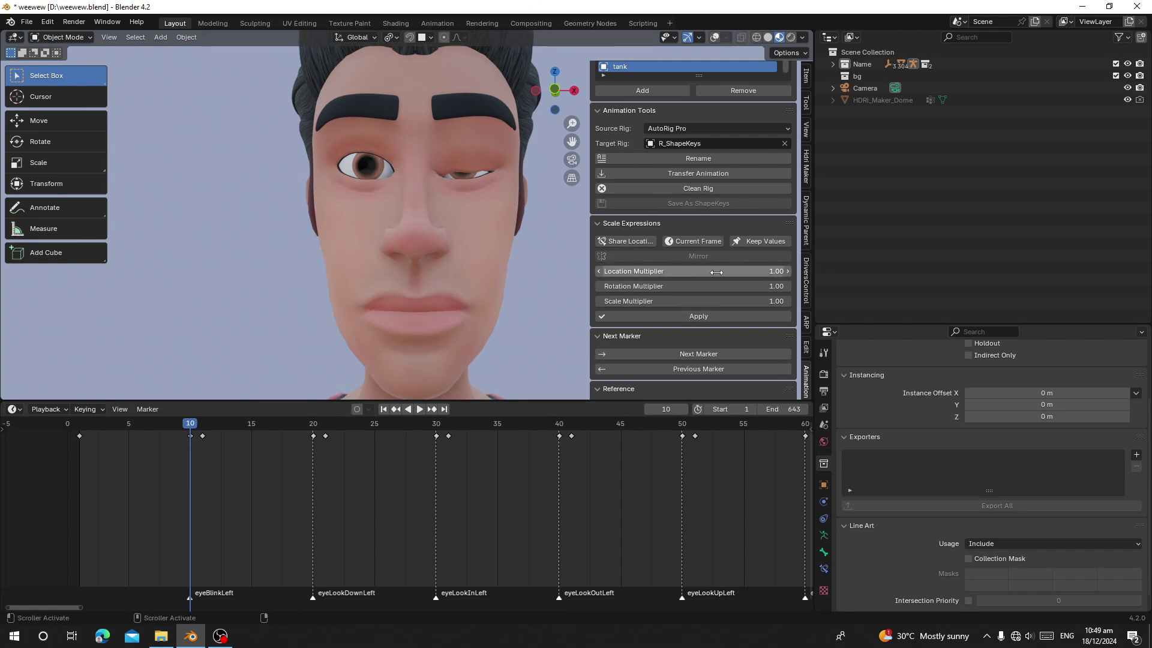
pyautogui.click(454, 263)
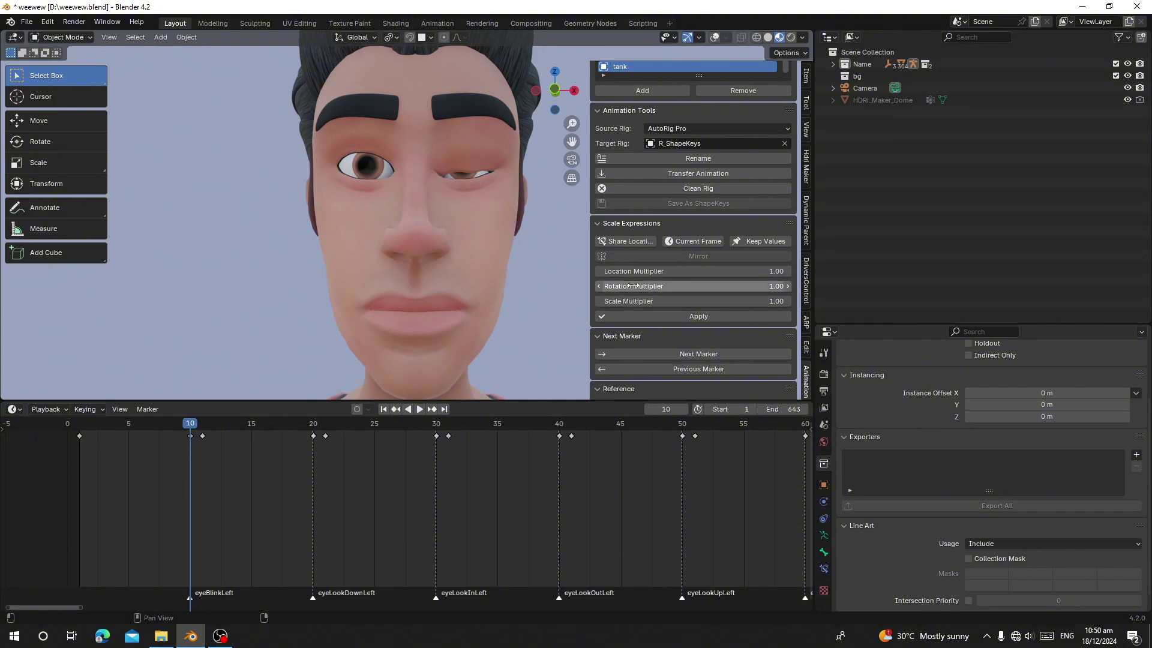
pyautogui.click(685, 271)
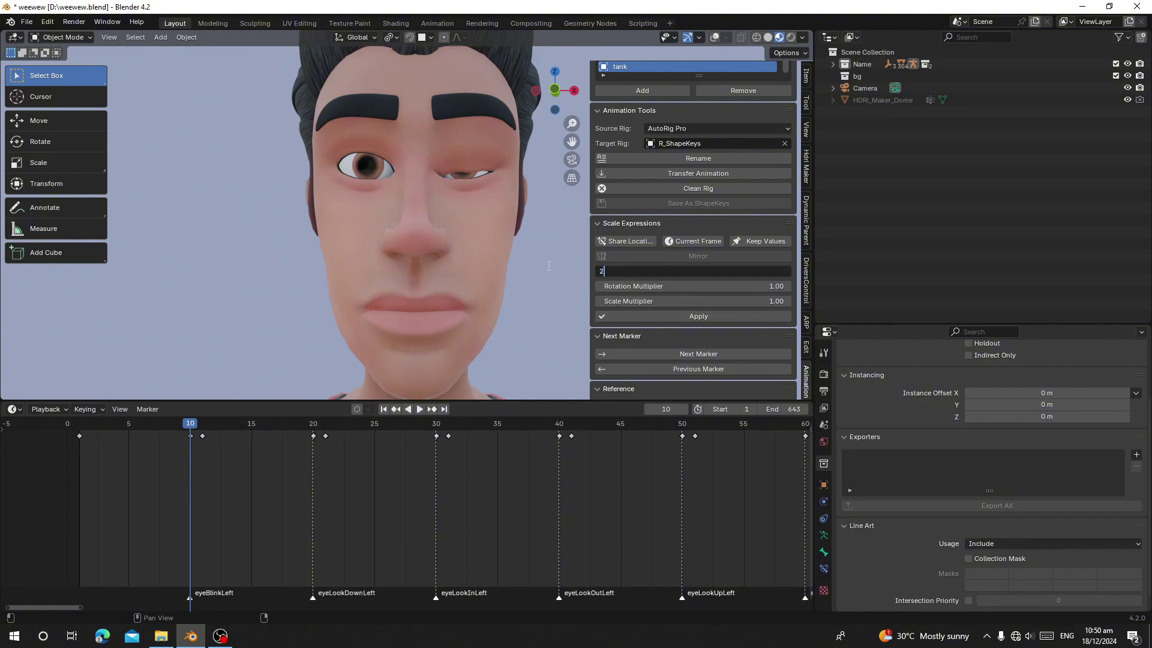
pyautogui.write('2')
pyautogui.press('Return')
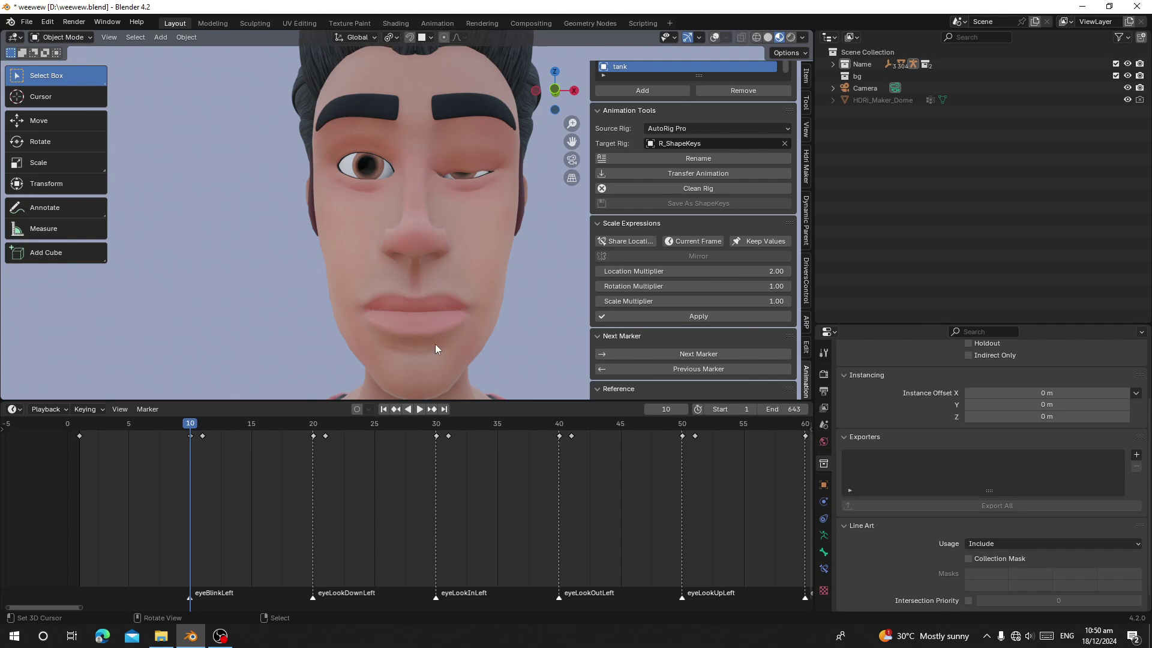
pyautogui.click(689, 316)
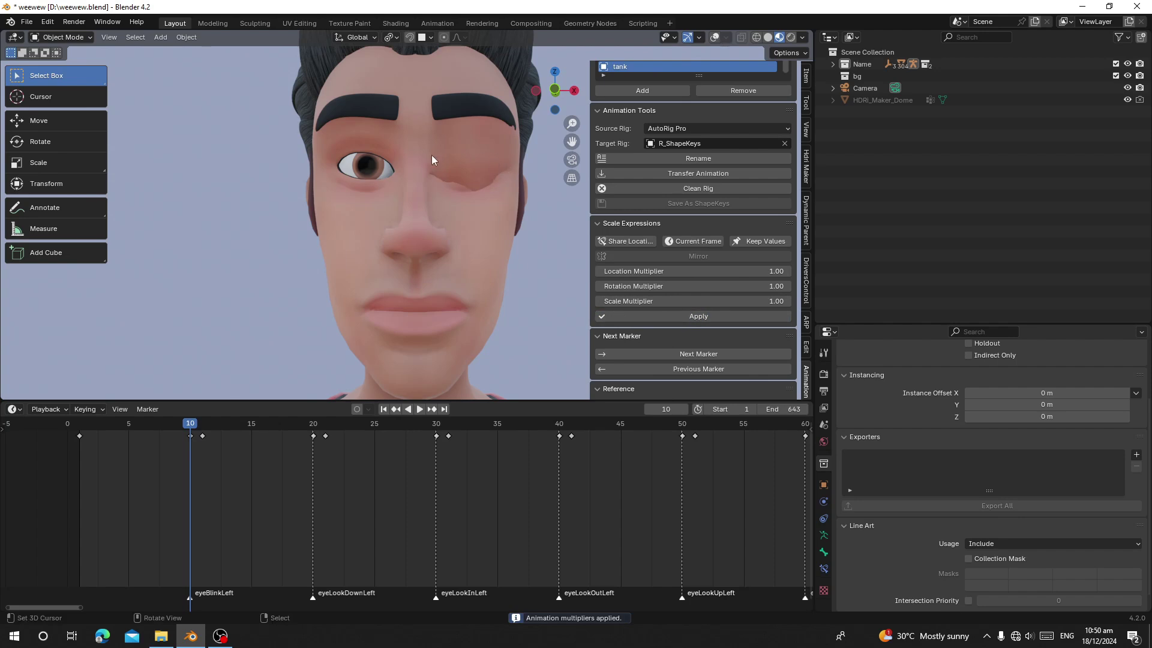
# - Play the expressions to check the scaled result and return to the eyeBlinkLeft pose at frame 10
pyautogui.press('space')
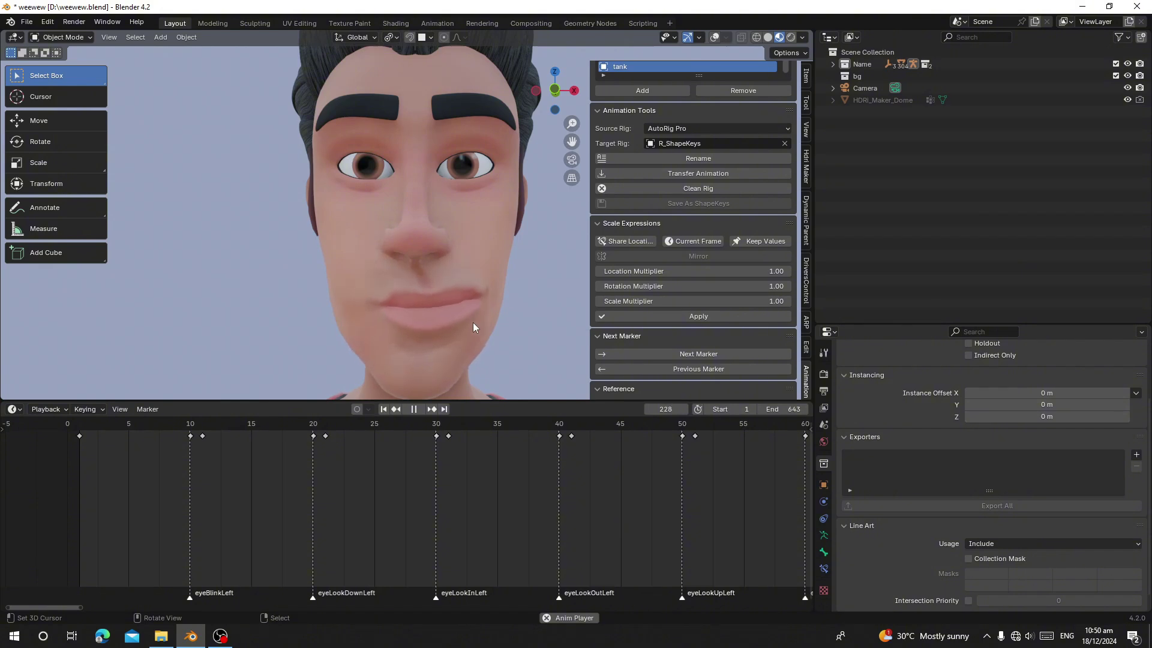
pyautogui.moveTo(200, 459); pyautogui.dragTo(193, 462)
pyautogui.press('space')
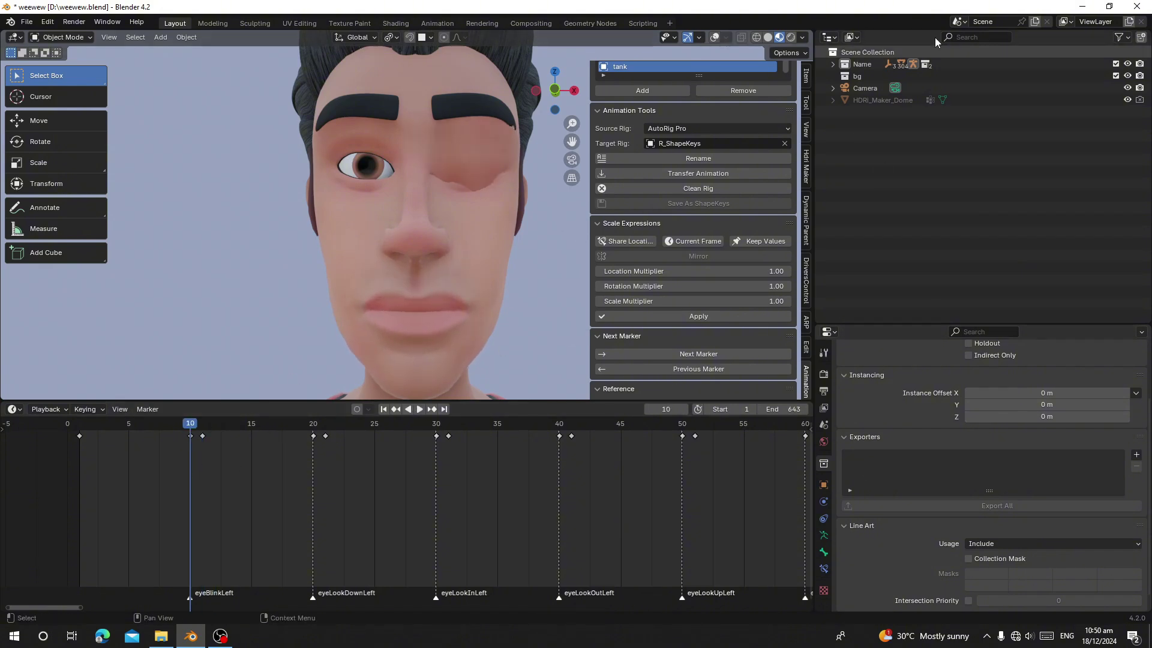
# - Turn the Outliner area into an Image Editor for displaying the reference images
pyautogui.scroll(-2, 668, 517)
pyautogui.scroll(-3, 734, 255)
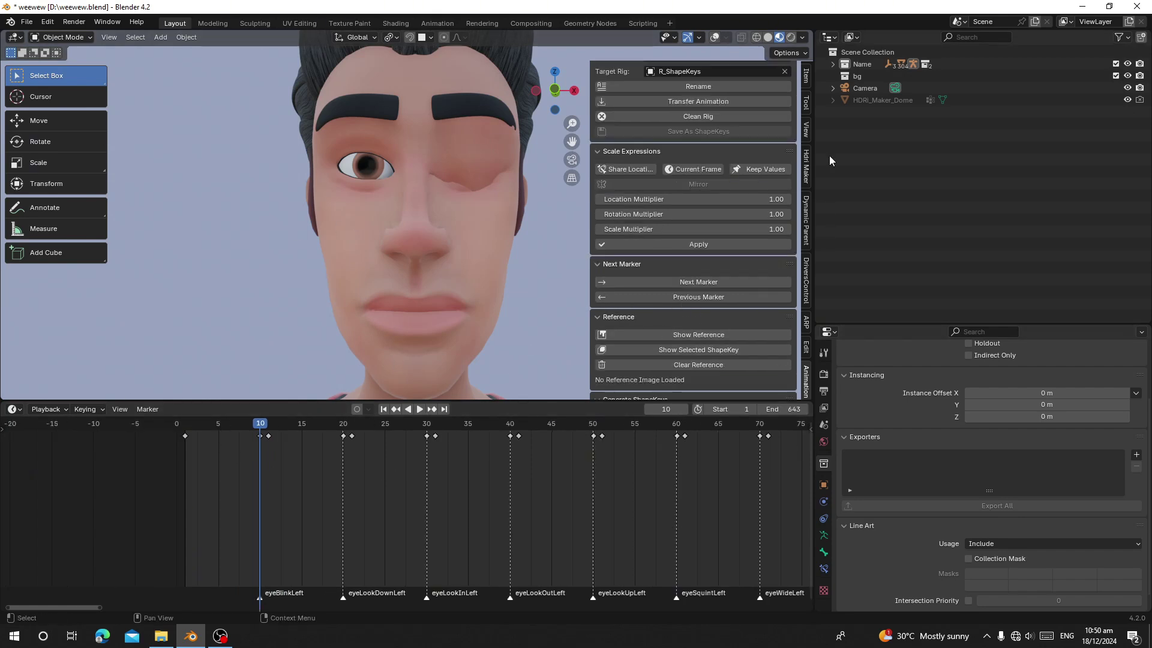
pyautogui.click(829, 39)
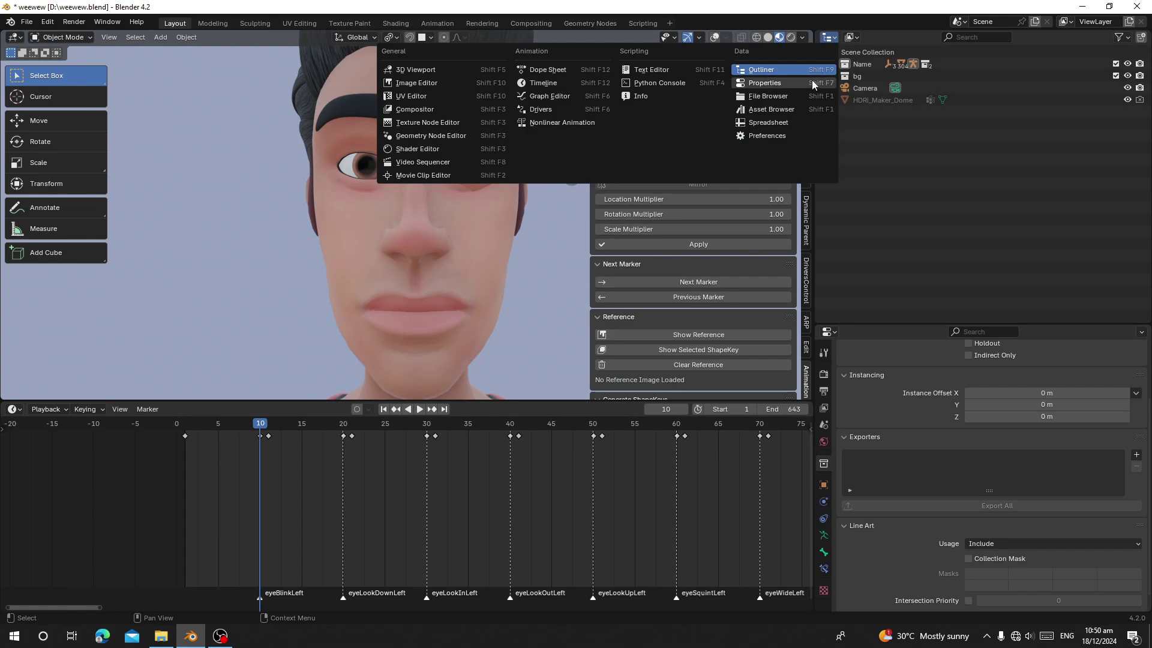
pyautogui.click(830, 39)
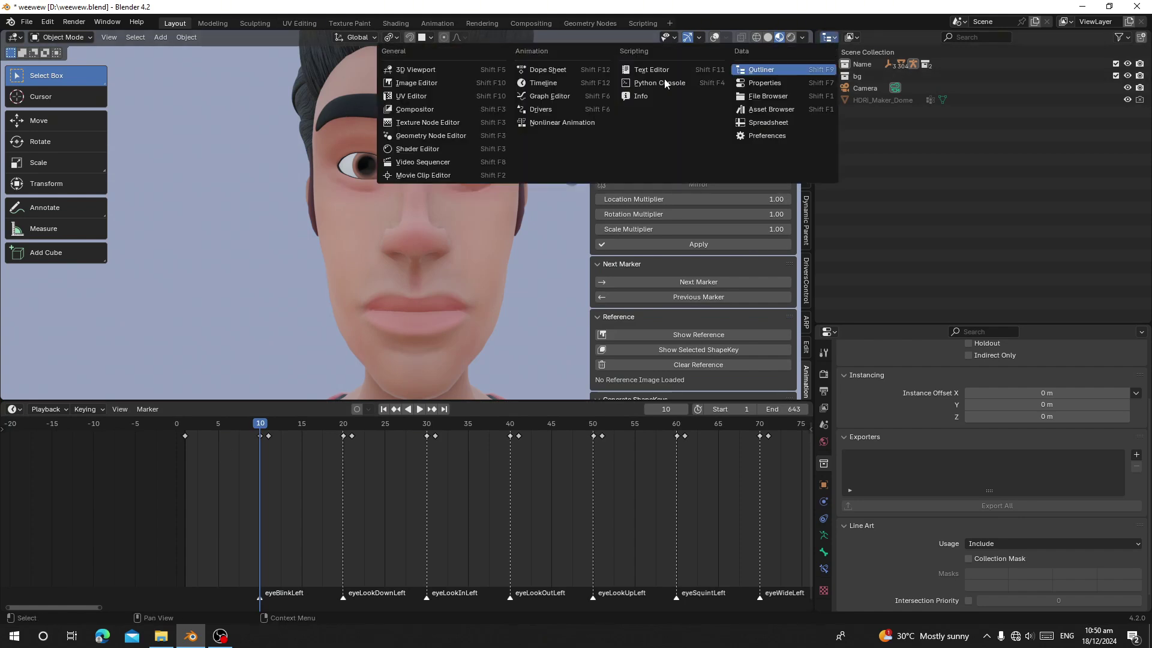
pyautogui.click(416, 83)
pyautogui.scroll(4, 1000, 189)
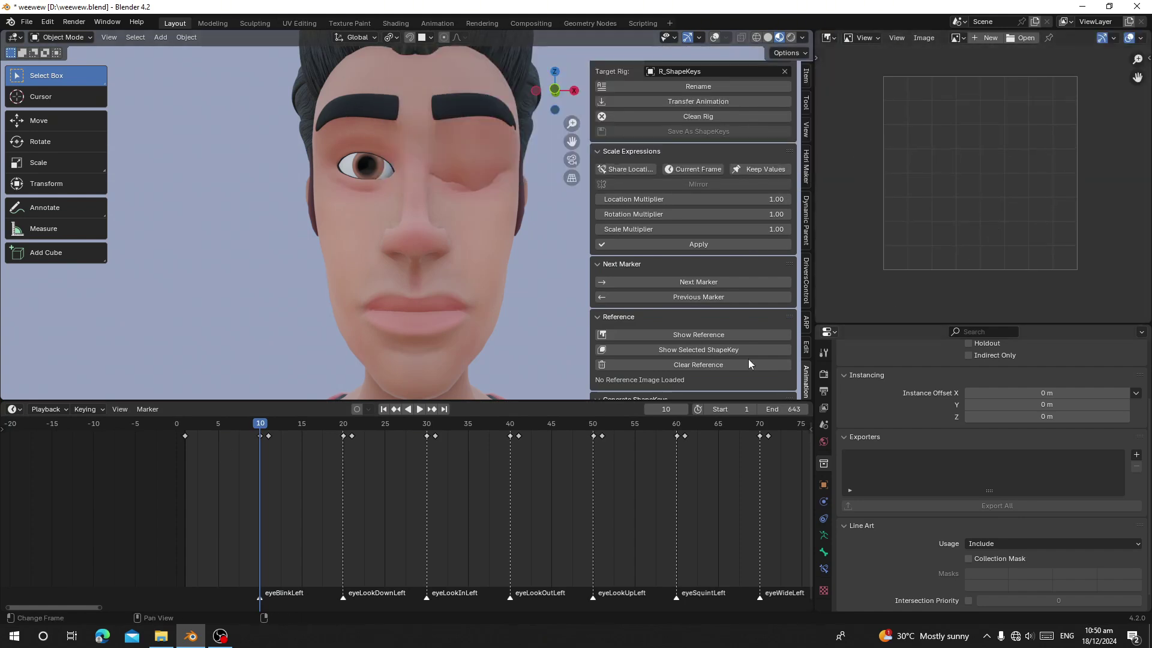
# - Step back and forth between the eyeBlinkLeft and eyeLookDownLeft markers, ending at frame 10
pyautogui.scroll(-3, 670, 271)
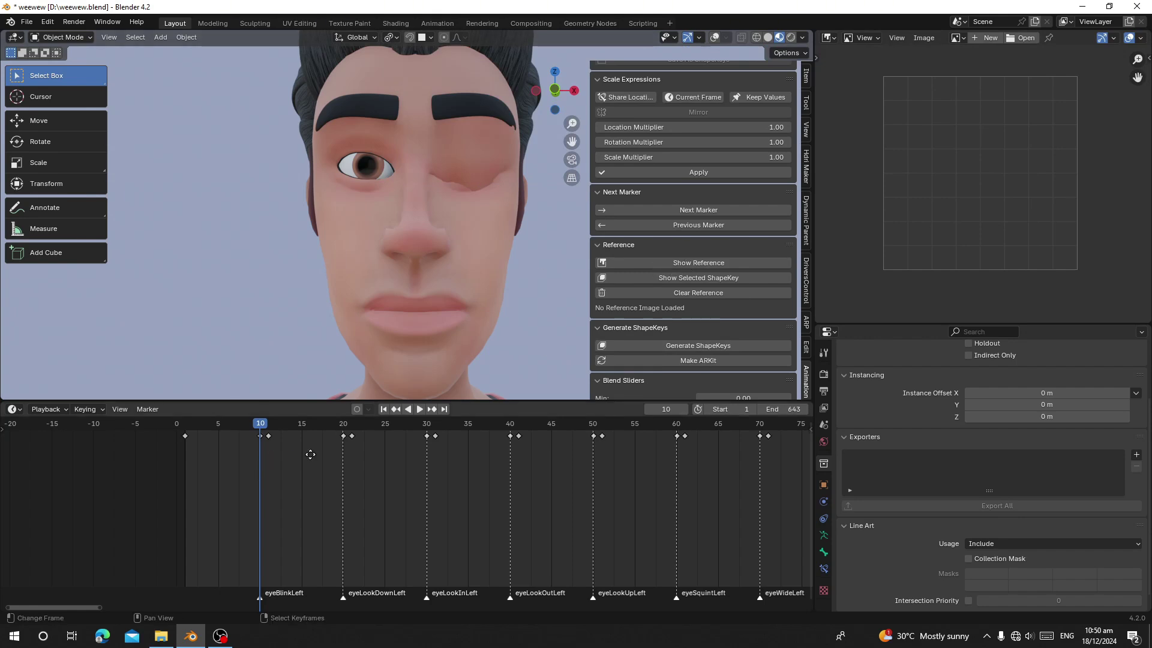
pyautogui.scroll(2, 386, 488)
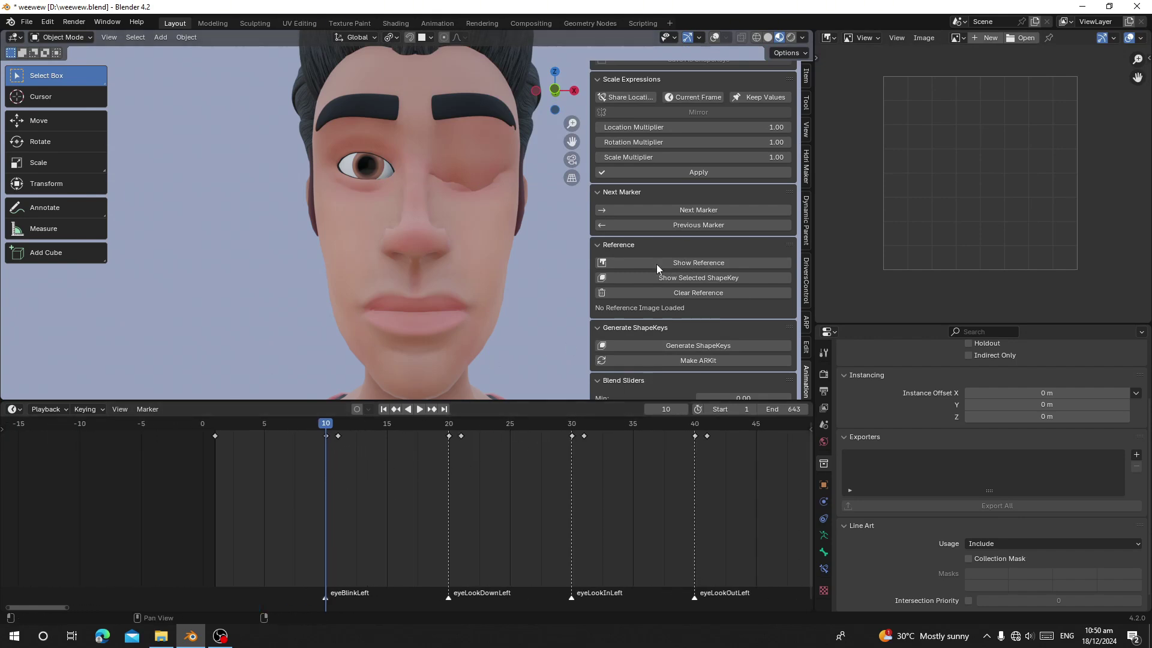
pyautogui.click(669, 214)
pyautogui.click(680, 224)
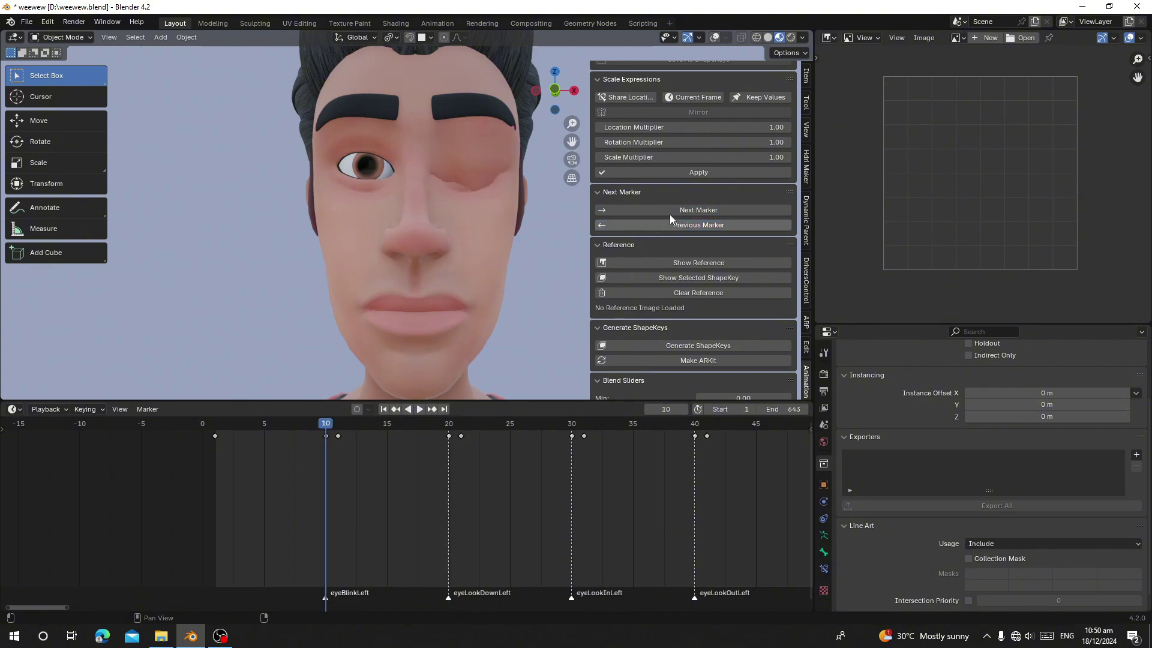
pyautogui.click(669, 211)
pyautogui.click(678, 226)
pyautogui.moveTo(314, 447); pyautogui.dragTo(322, 448)
pyautogui.click(447, 472)
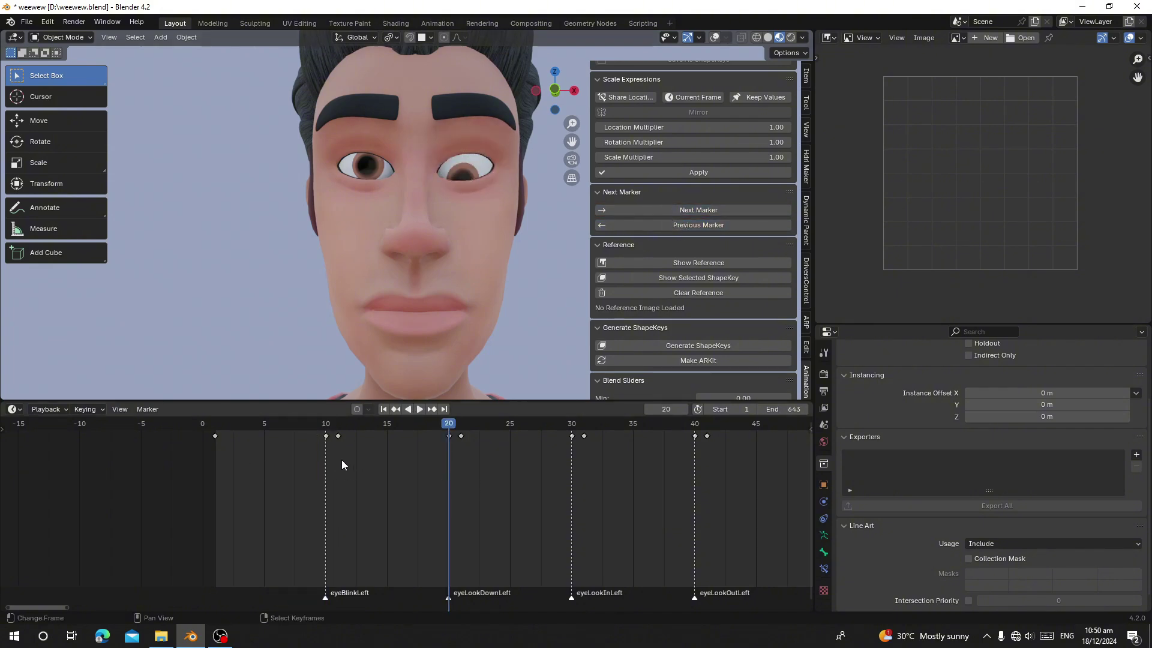
pyautogui.click(329, 456)
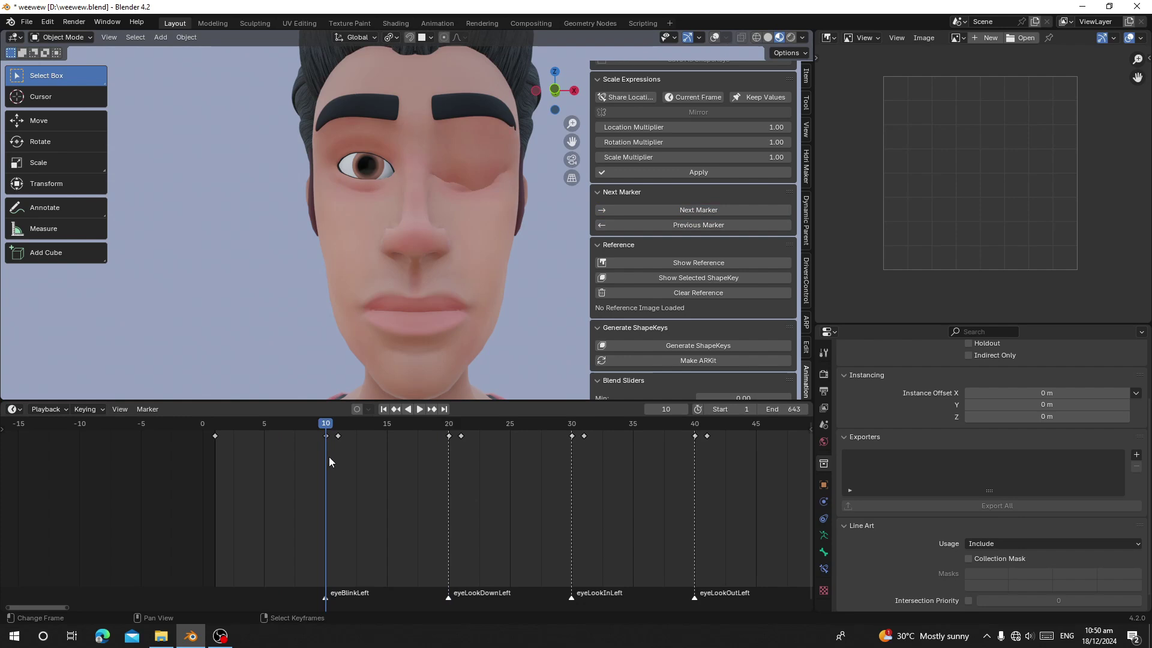
# - Load the reference image for the eyeBlinkLeft expression and frame the reference face in the Image Editor
pyautogui.click(682, 264)
pyautogui.scroll(-3, 959, 244)
pyautogui.moveTo(958, 243); pyautogui.dragTo(935, 167, button='middle')
pyautogui.moveTo(933, 235); pyautogui.dragTo(1056, 217, button='middle')
pyautogui.scroll(3, 899, 282)
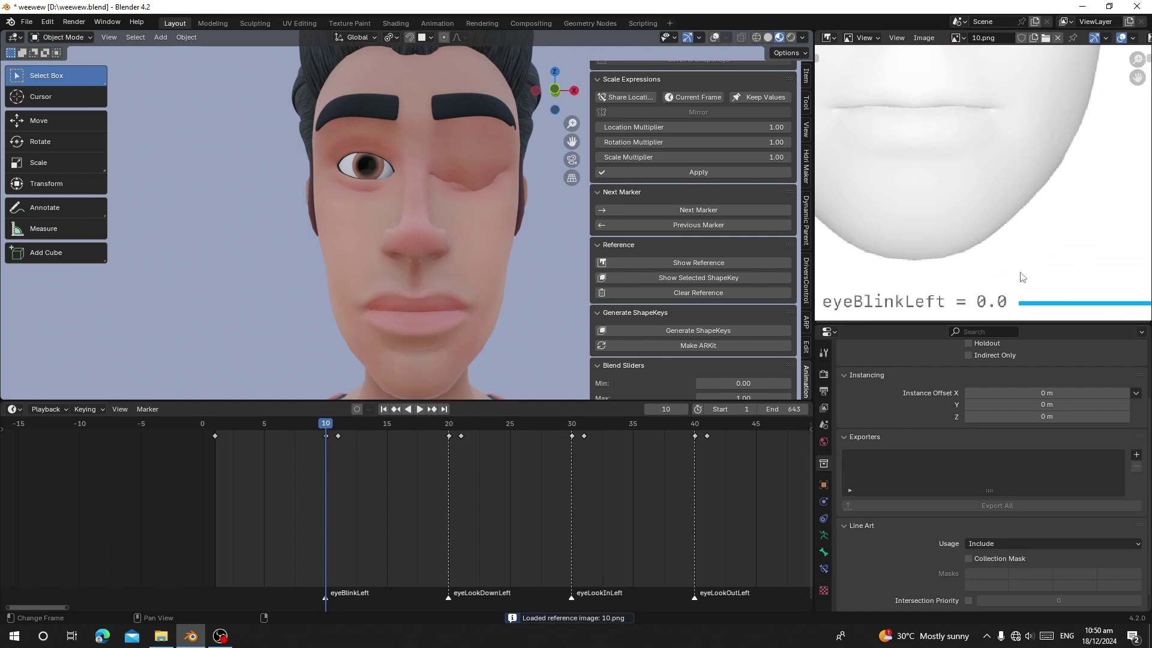
pyautogui.scroll(-5, 1021, 277)
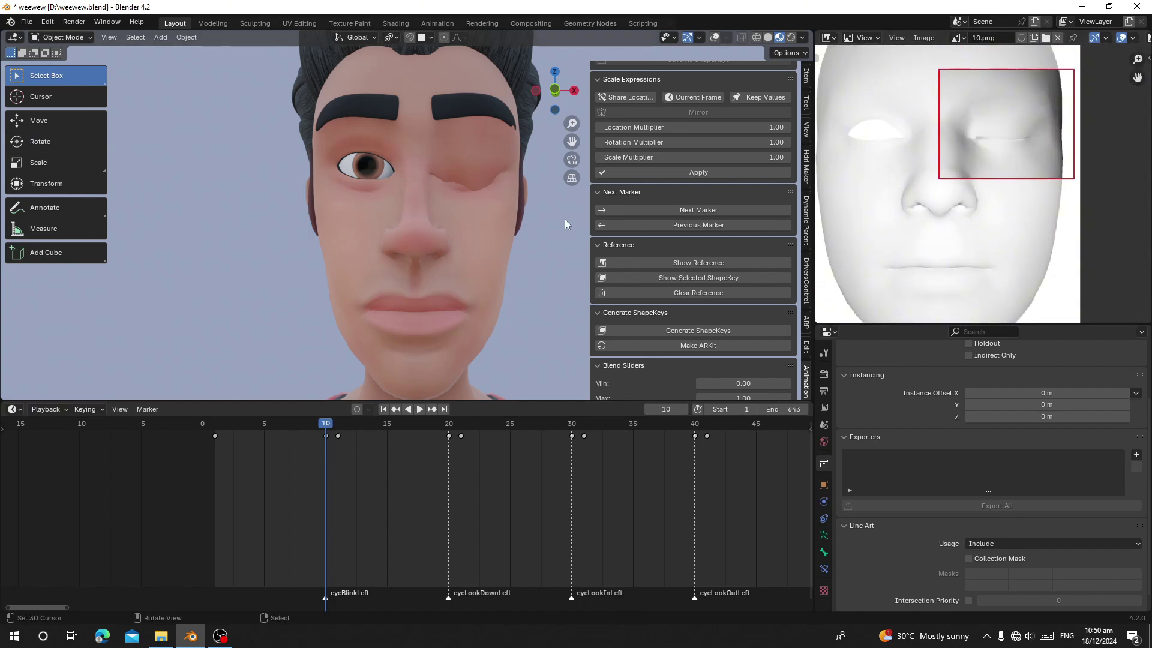
# - Show the viewport overlays over the closed left eye and put the rig in Pose Mode
pyautogui.scroll(3, 564, 218)
pyautogui.moveTo(533, 203); pyautogui.dragTo(463, 192, button='middle')
pyautogui.press('KP_1')
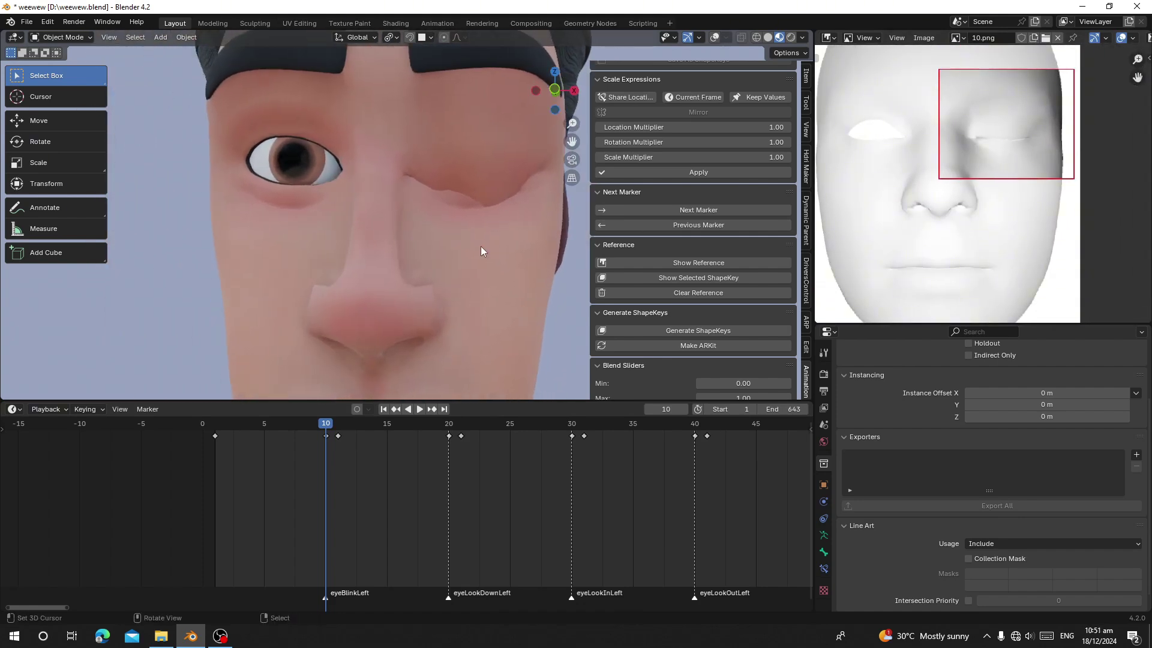
pyautogui.scroll(2, 1019, 105)
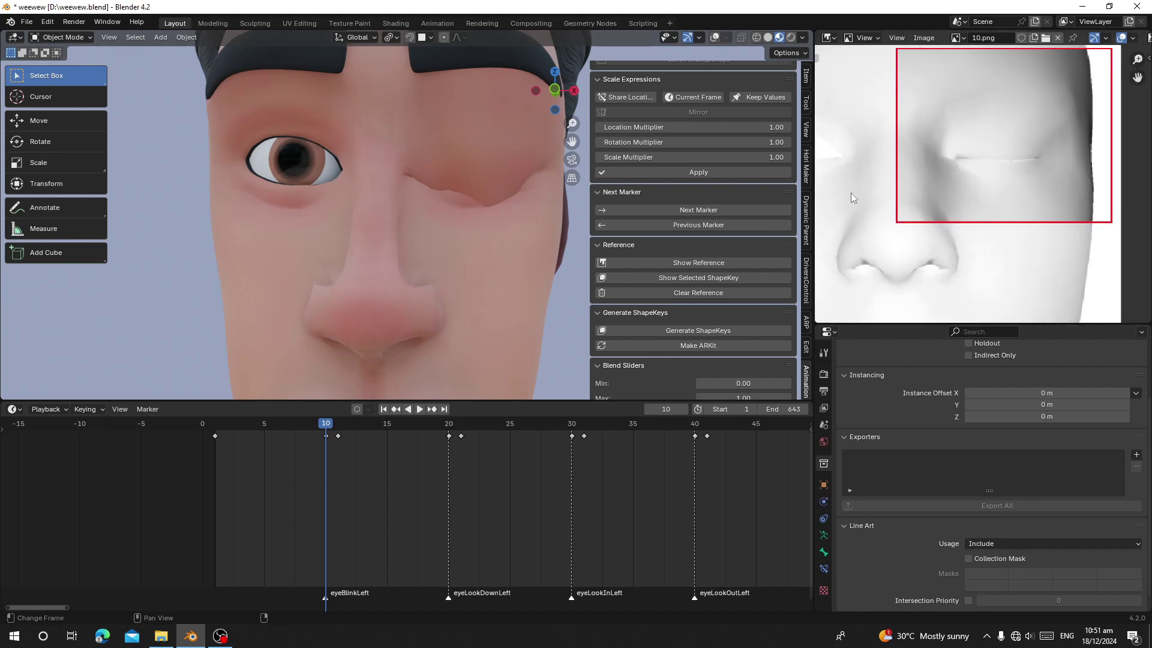
pyautogui.click(715, 37)
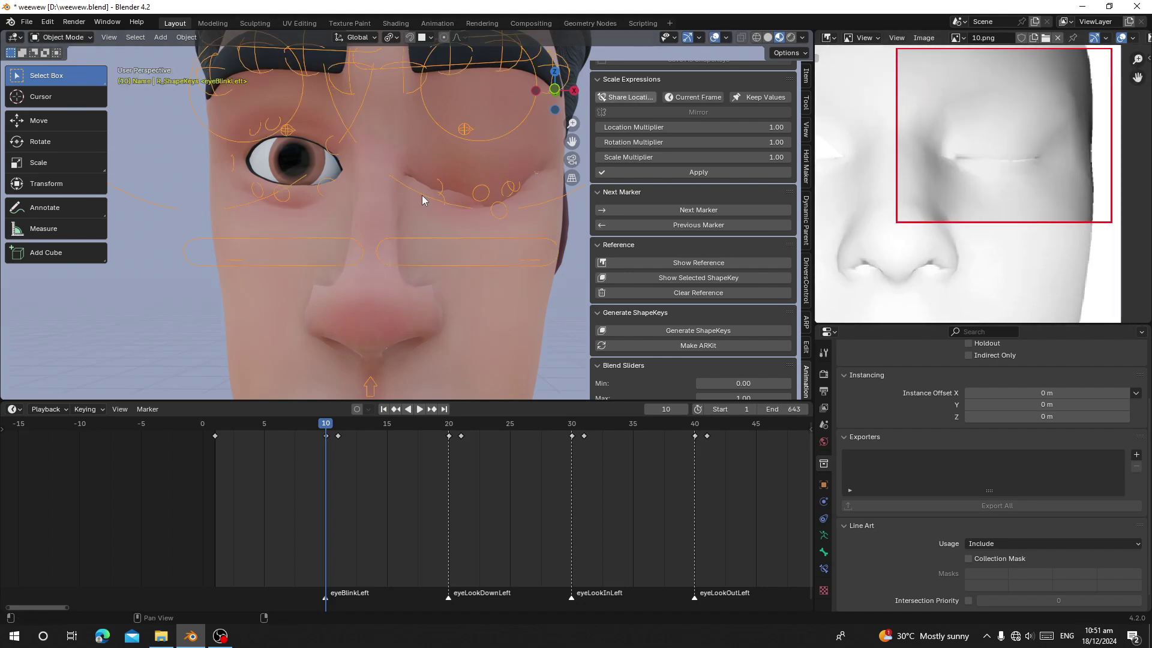
pyautogui.click(62, 37)
pyautogui.click(66, 77)
# - Adjust the left eyelid controllers to match the eyeBlinkLeft reference, then select the keyframes at frame 10
pyautogui.scroll(6, 510, 192)
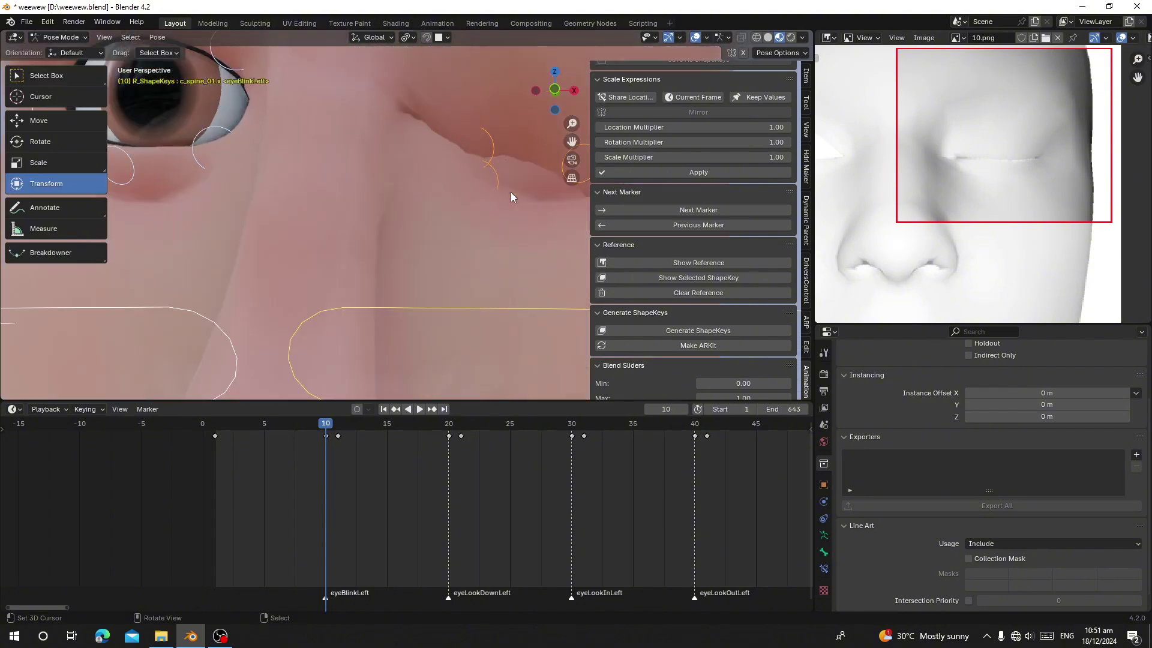
pyautogui.keyDown('shift'); pyautogui.moveTo(510, 192); pyautogui.dragTo(206, 282, button='middle'); pyautogui.keyUp('shift')
pyautogui.rightClick(272, 219)
pyautogui.scroll(-6, 272, 218)
pyautogui.keyDown('shift'); pyautogui.moveTo(273, 218); pyautogui.dragTo(390, 201, button='middle'); pyautogui.keyUp('shift')
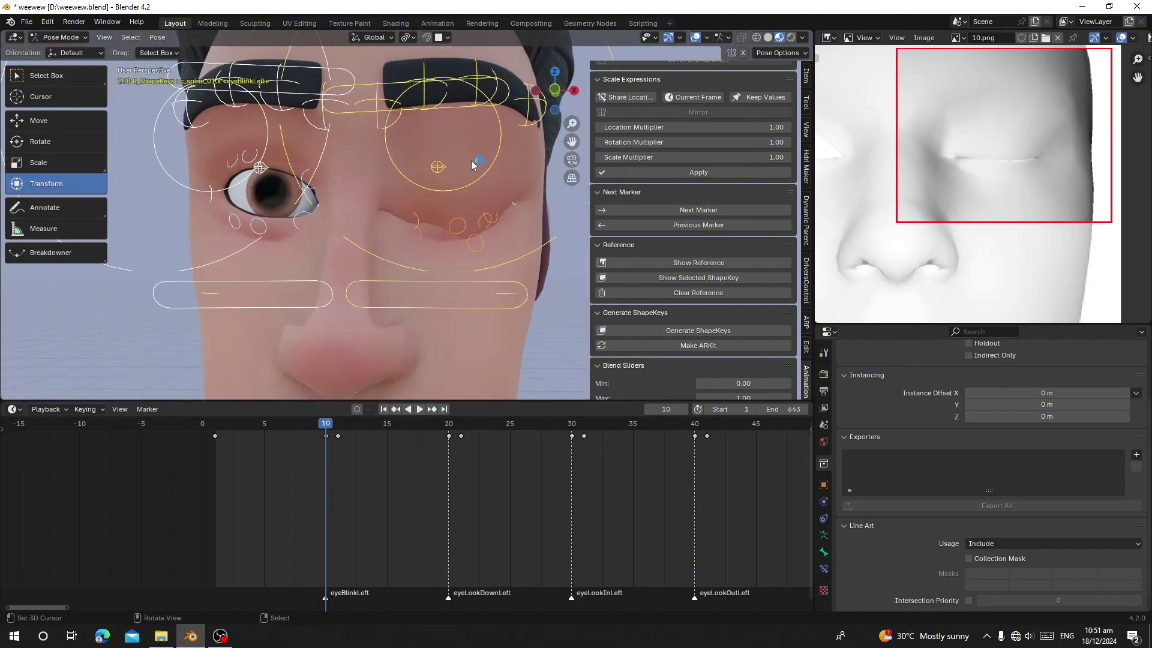
pyautogui.scroll(-3, 474, 235)
pyautogui.scroll(2, 470, 222)
pyautogui.moveTo(466, 227); pyautogui.dragTo(459, 197, button='right')
pyautogui.moveTo(396, 217); pyautogui.dragTo(394, 200, button='right')
pyautogui.moveTo(473, 202); pyautogui.dragTo(482, 197, button='right')
pyautogui.scroll(-4, 482, 204)
pyautogui.press('a')
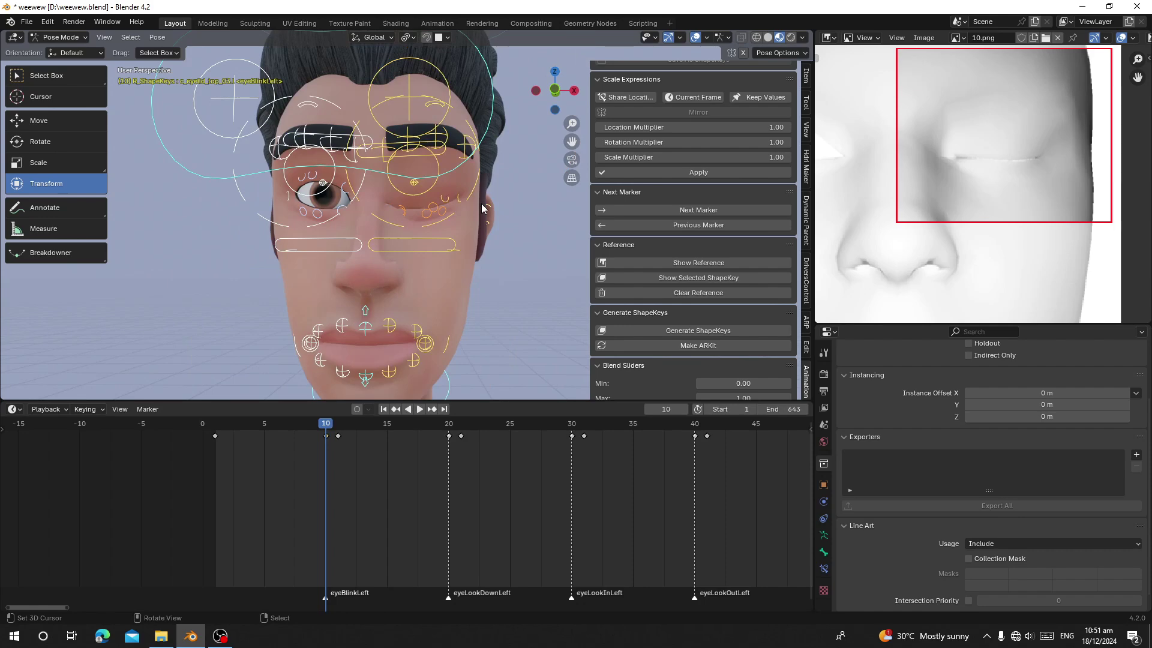
pyautogui.moveTo(481, 208); pyautogui.dragTo(379, 250, button='middle')
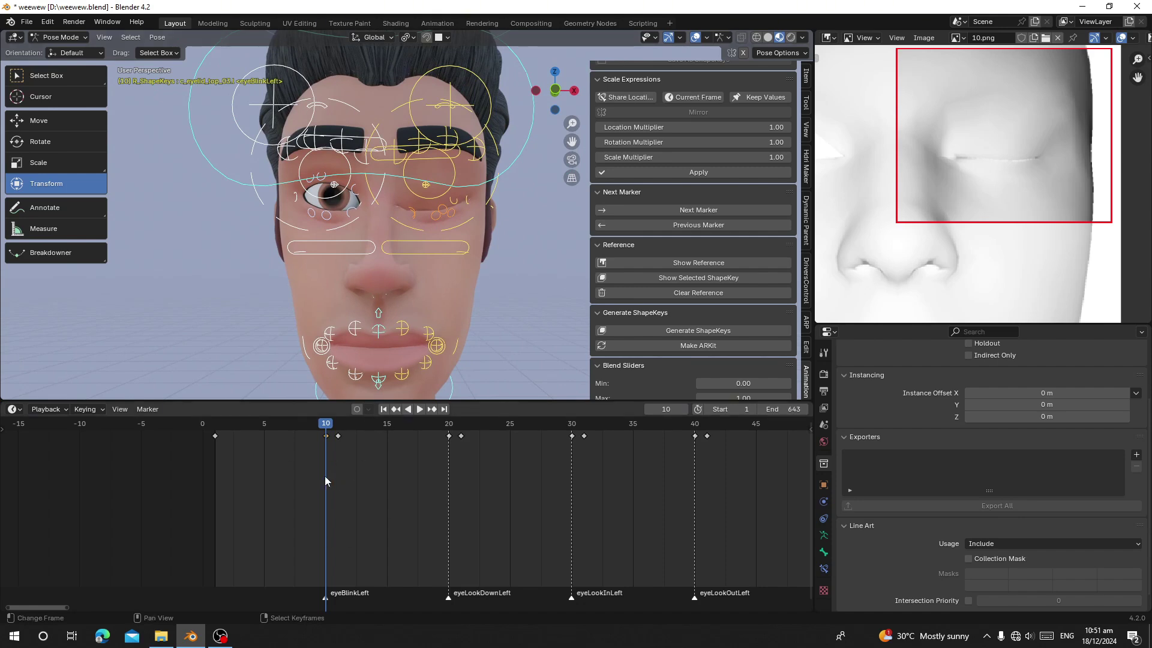
pyautogui.moveTo(337, 458)
pyautogui.mouseDown()
pyautogui.moveTo(267, 444)
pyautogui.moveTo(328, 450)
pyautogui.mouseUp()
# - Advance to the eyeLookDownLeft marker at frame 20 and examine its reference face and eyeballs
pyautogui.click(697, 212)
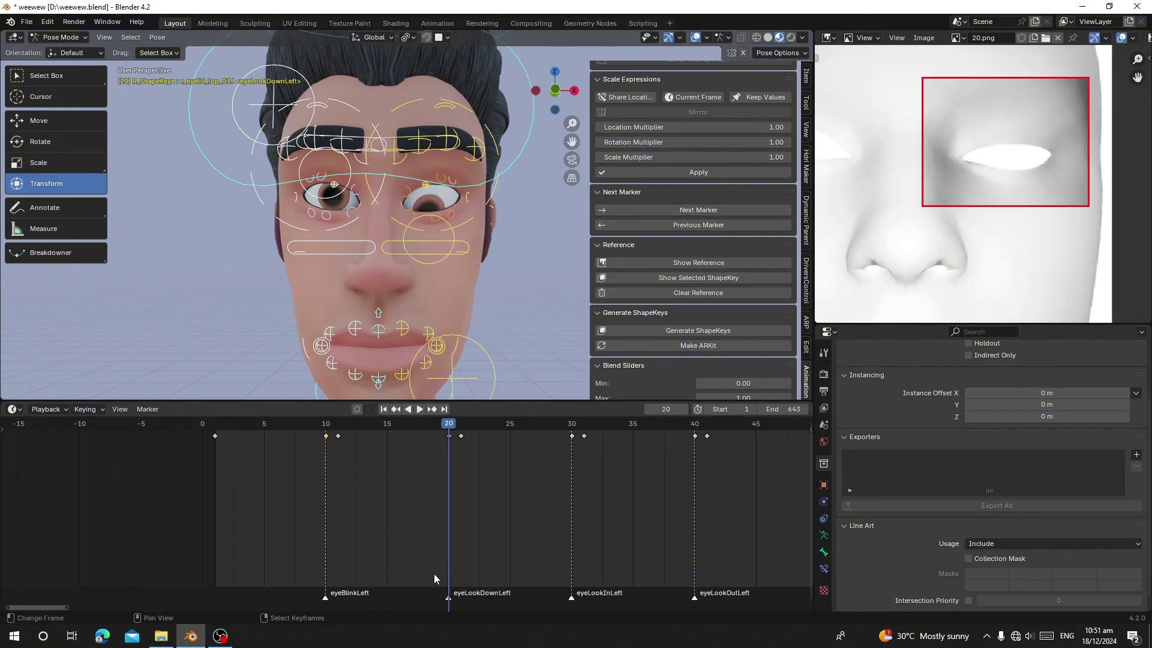
pyautogui.scroll(-4, 936, 276)
pyautogui.moveTo(930, 279); pyautogui.dragTo(994, 209, button='middle')
pyautogui.scroll(2, 971, 228)
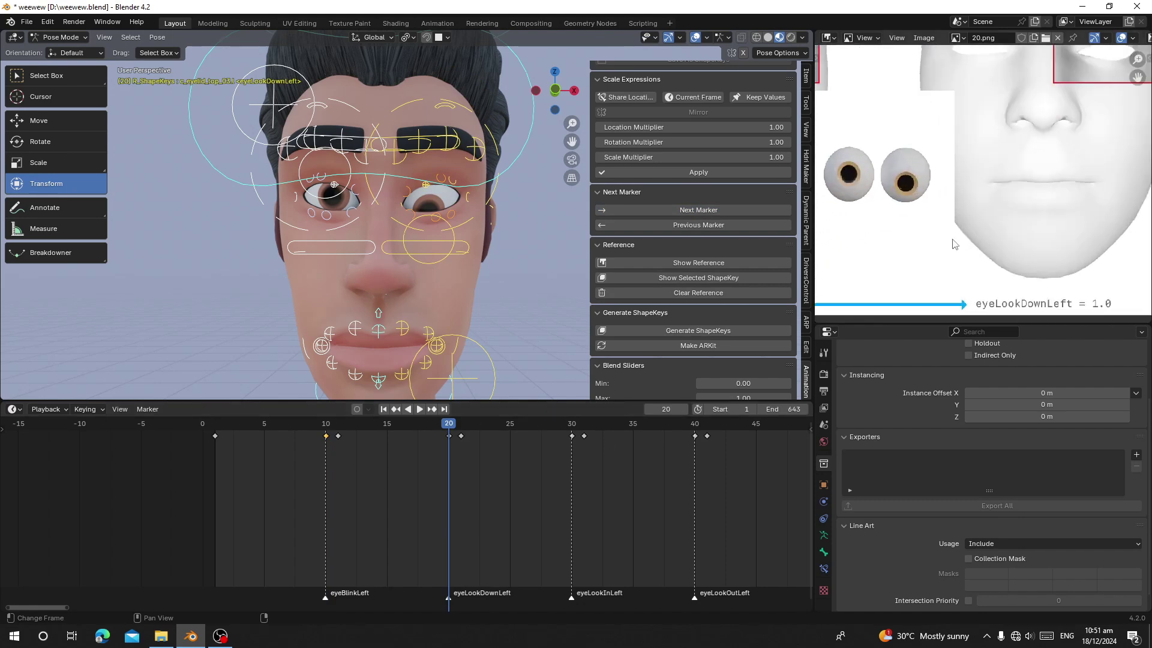
pyautogui.moveTo(953, 244); pyautogui.dragTo(956, 206, button='middle')
pyautogui.scroll(2, 972, 174)
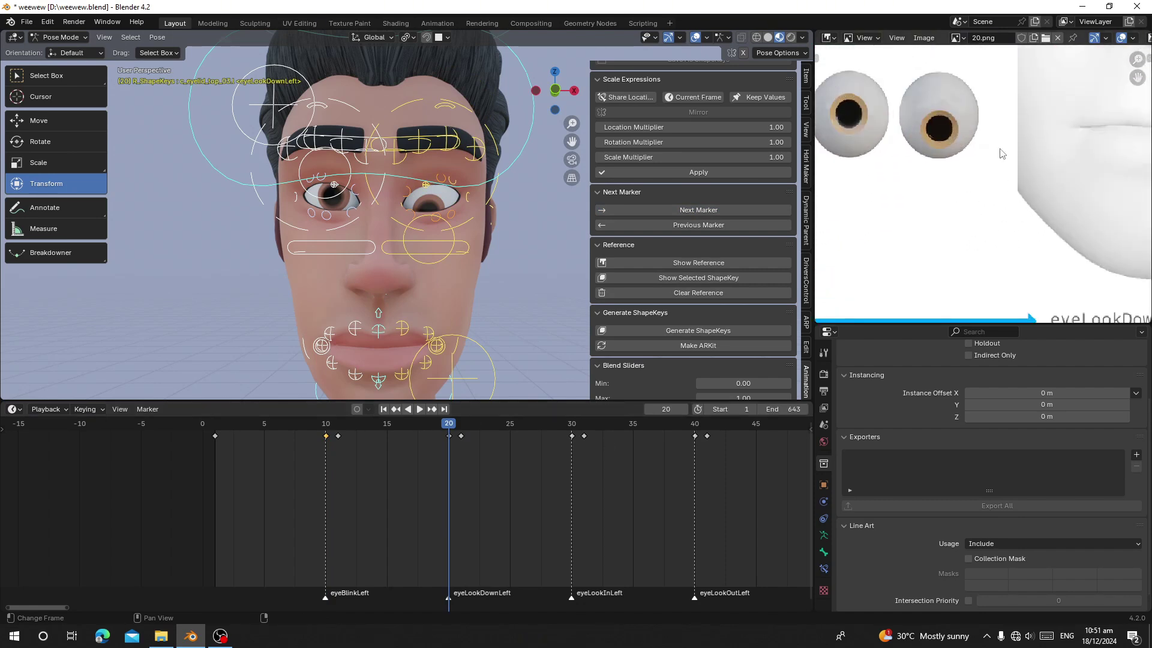
pyautogui.scroll(-4, 924, 157)
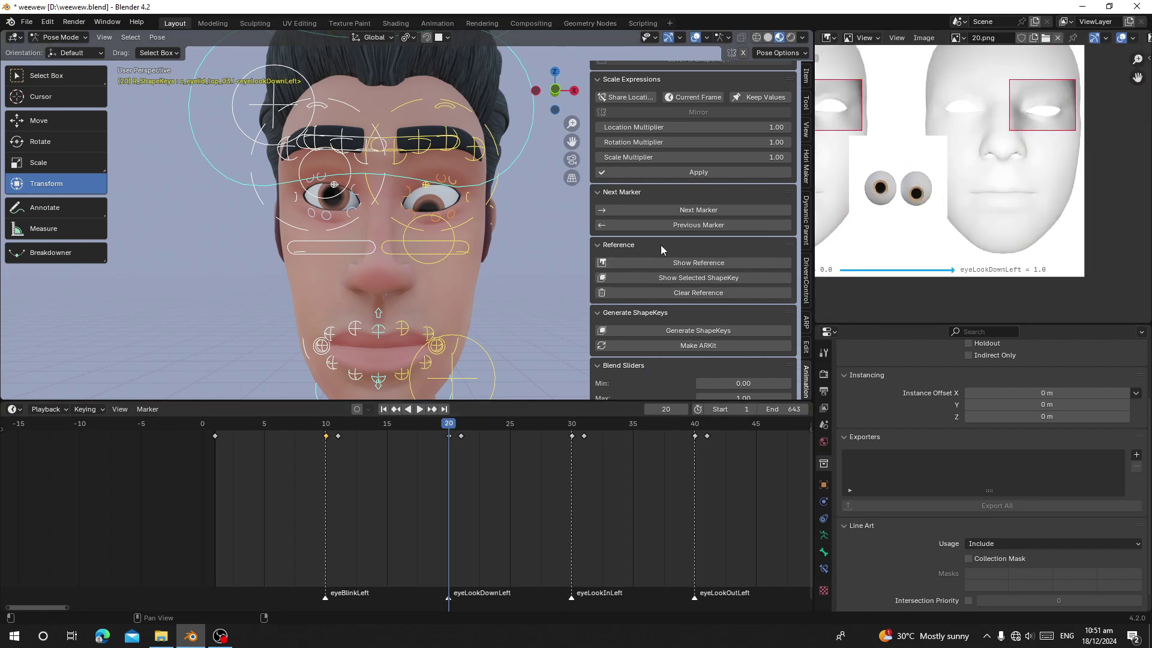
# - Advance marker by marker to eyeBlinkRight at frame 80 and frame the closed eye in its reference image
pyautogui.click(680, 212)
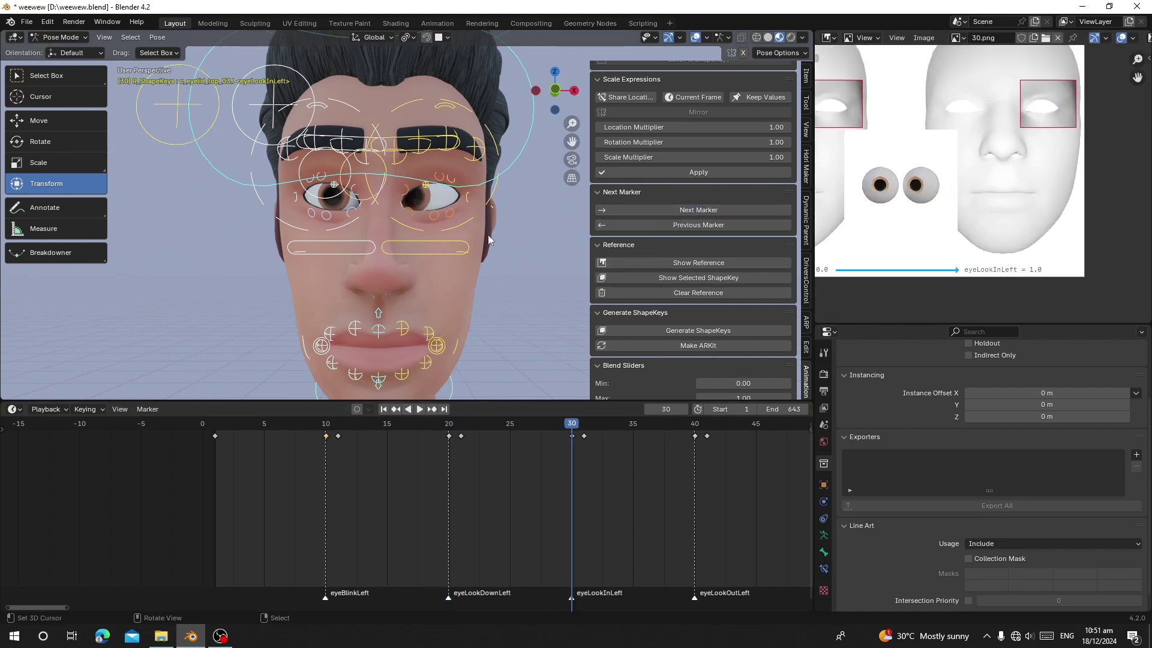
pyautogui.moveTo(661, 512); pyautogui.dragTo(583, 514, button='middle')
pyautogui.click(711, 211)
pyautogui.click(711, 211)
pyautogui.click(711, 211)
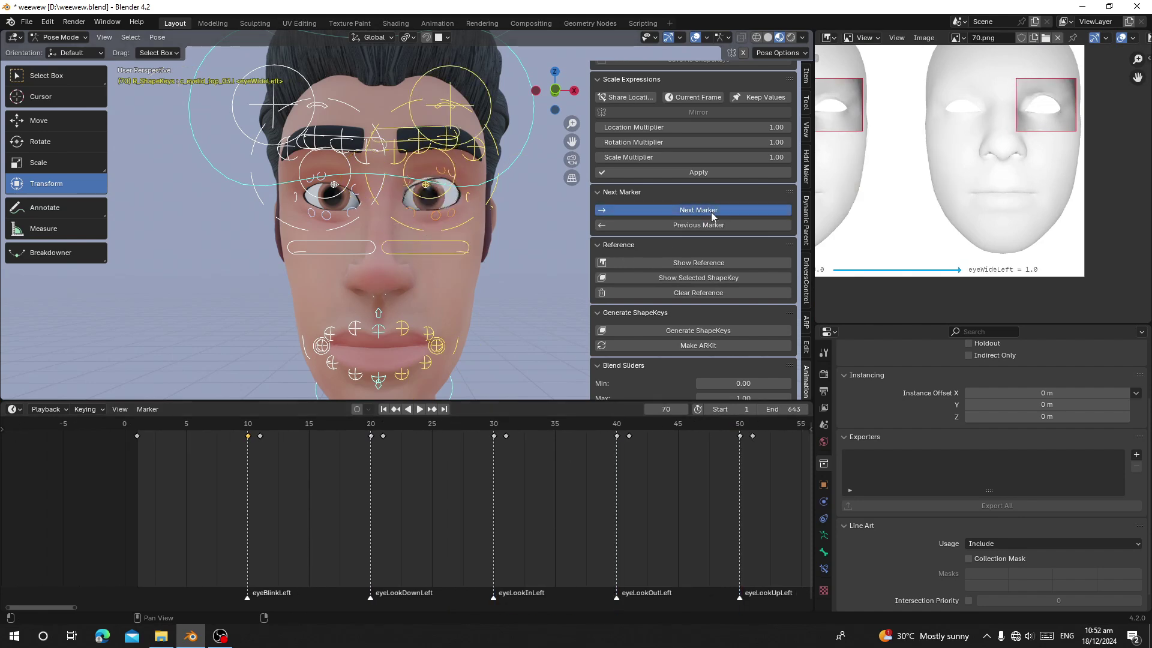
pyautogui.scroll(-2, 1062, 153)
pyautogui.moveTo(988, 182); pyautogui.dragTo(999, 188, button='middle')
pyautogui.scroll(2, 998, 188)
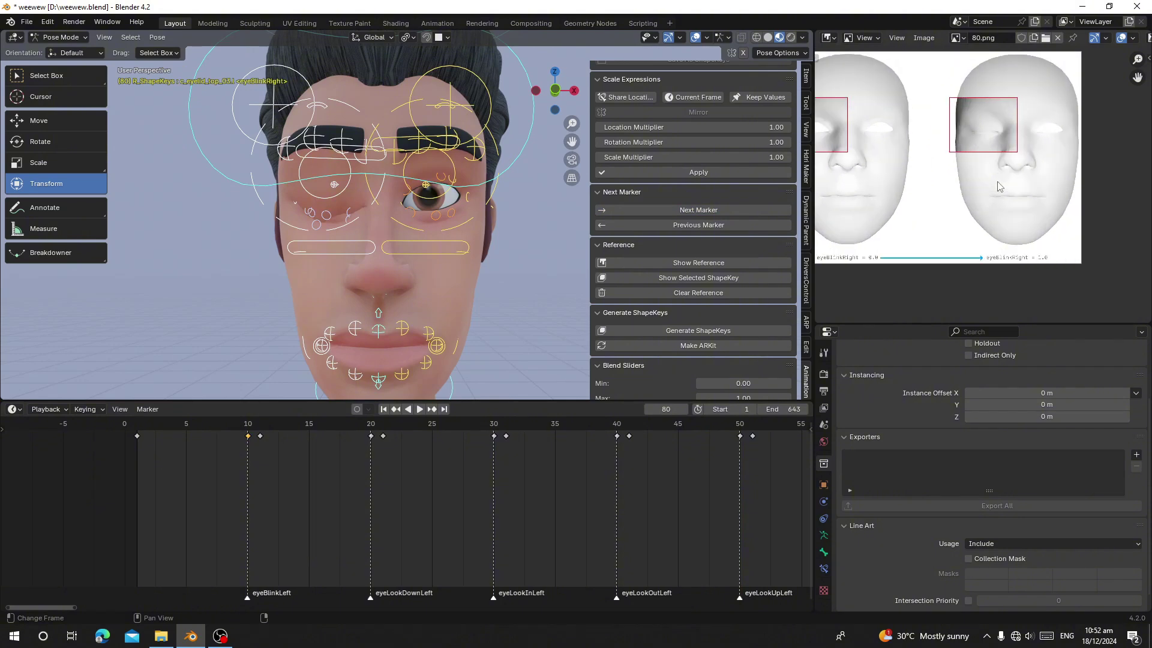
pyautogui.moveTo(987, 144); pyautogui.dragTo(1033, 206, button='middle')
pyautogui.scroll(3, 994, 172)
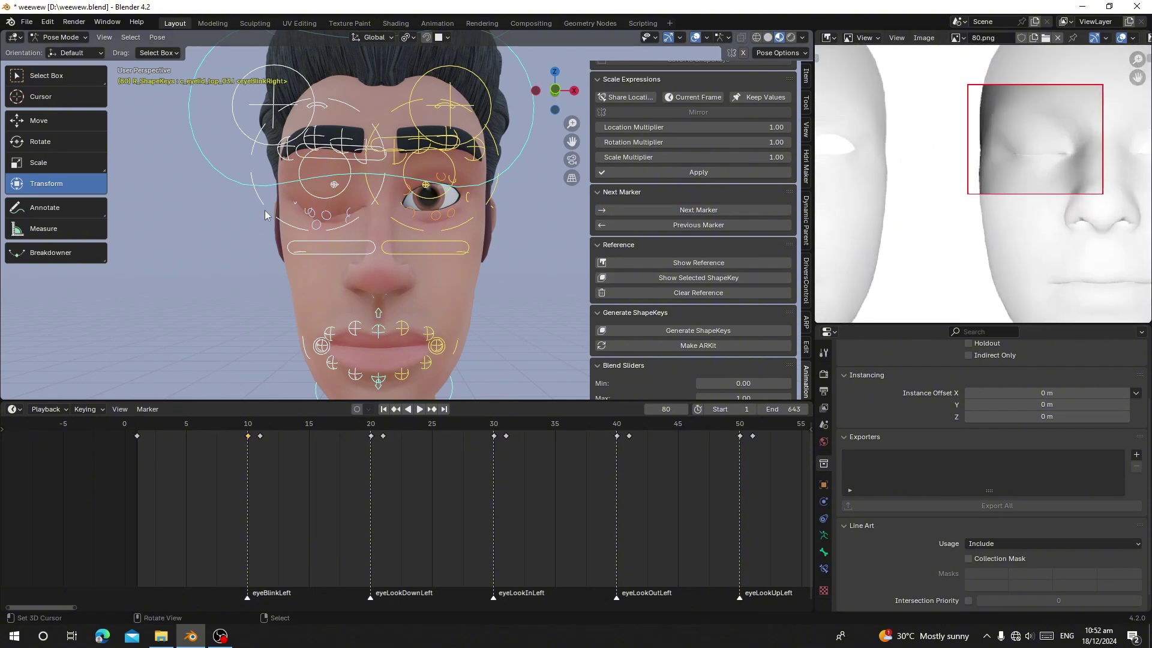
# - Try to move the right eyelid controllers by hand in the eyeBlinkRight pose
pyautogui.scroll(4, 274, 217)
pyautogui.keyDown('shift'); pyautogui.moveTo(277, 218); pyautogui.dragTo(340, 216, button='middle'); pyautogui.keyUp('shift')
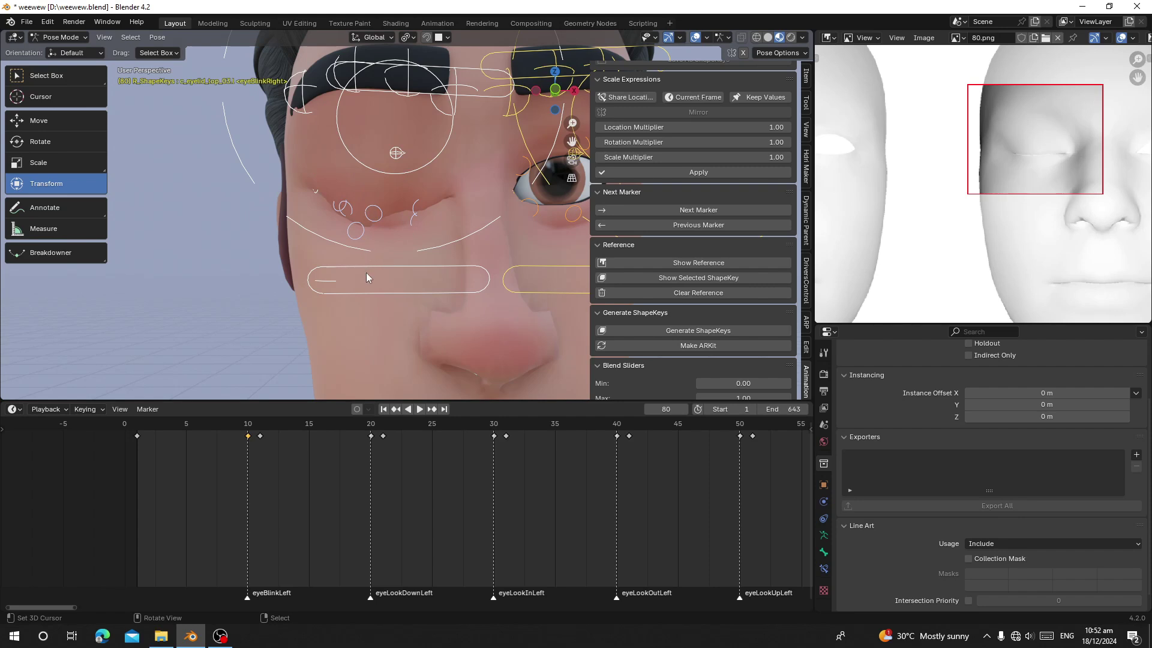
pyautogui.rightClick(370, 214)
pyautogui.press('g')
pyautogui.rightClick(382, 237)
pyautogui.press('a')
# - Set the Location Multiplier to 0.73 and restrict the expression scaling to the current frame
pyautogui.scroll(2, 669, 287)
pyautogui.moveTo(696, 180); pyautogui.dragTo(700, 178)
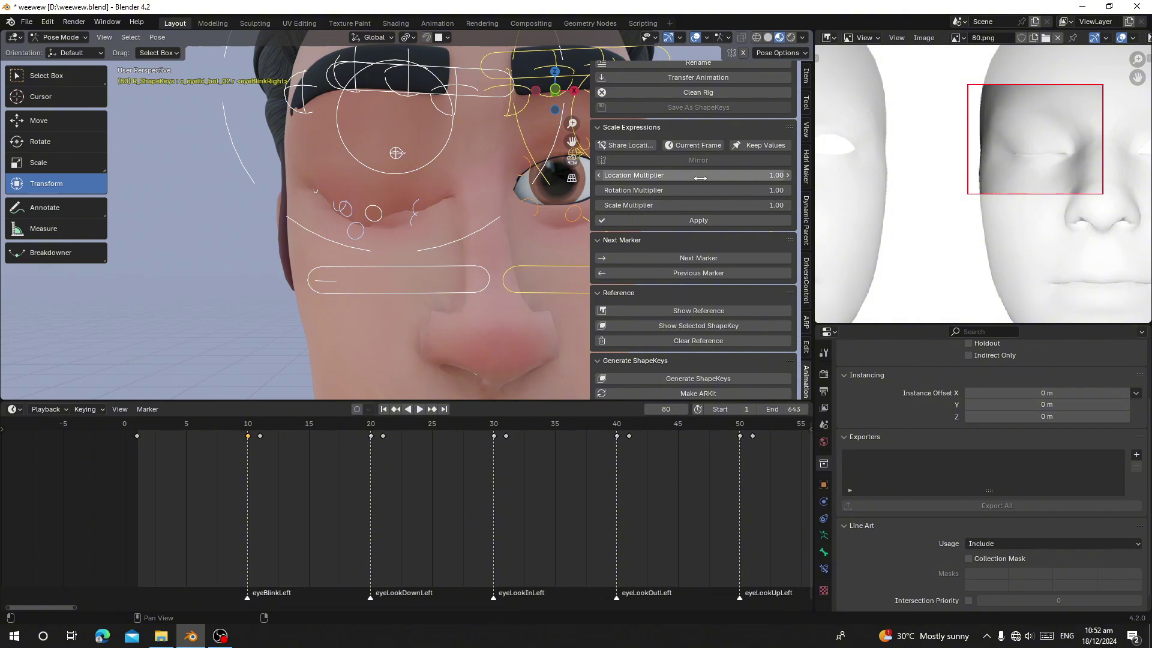
pyautogui.moveTo(700, 178); pyautogui.dragTo(700, 178)
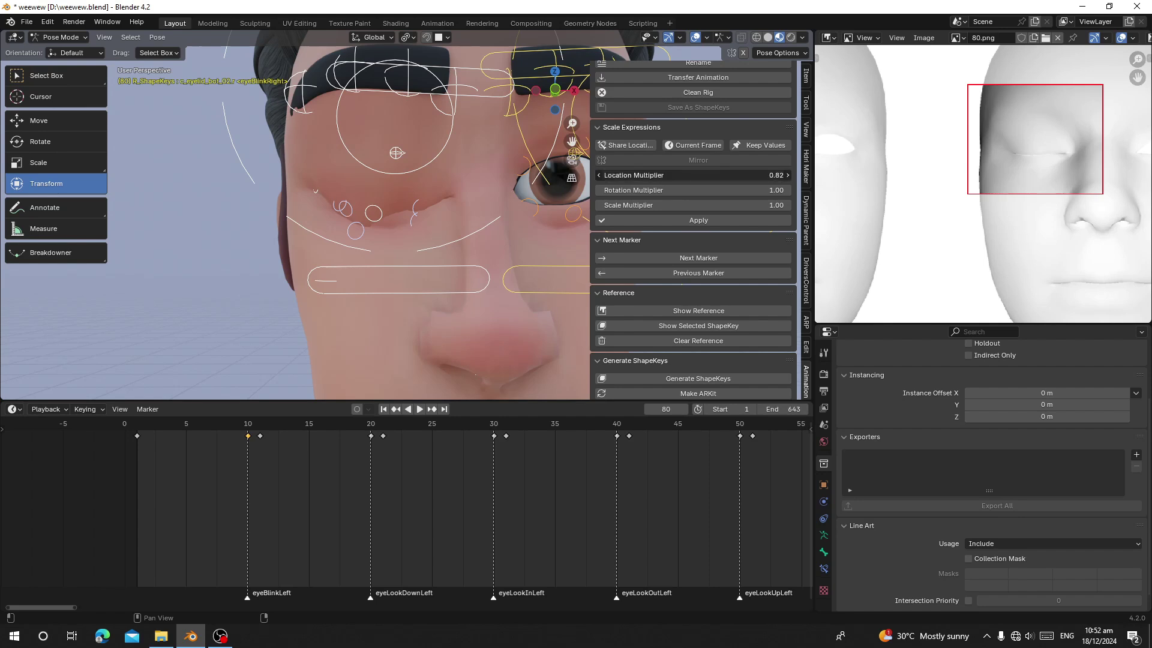
pyautogui.moveTo(700, 178); pyautogui.dragTo(699, 178)
pyautogui.click(599, 175)
pyautogui.click(600, 175)
pyautogui.click(600, 175)
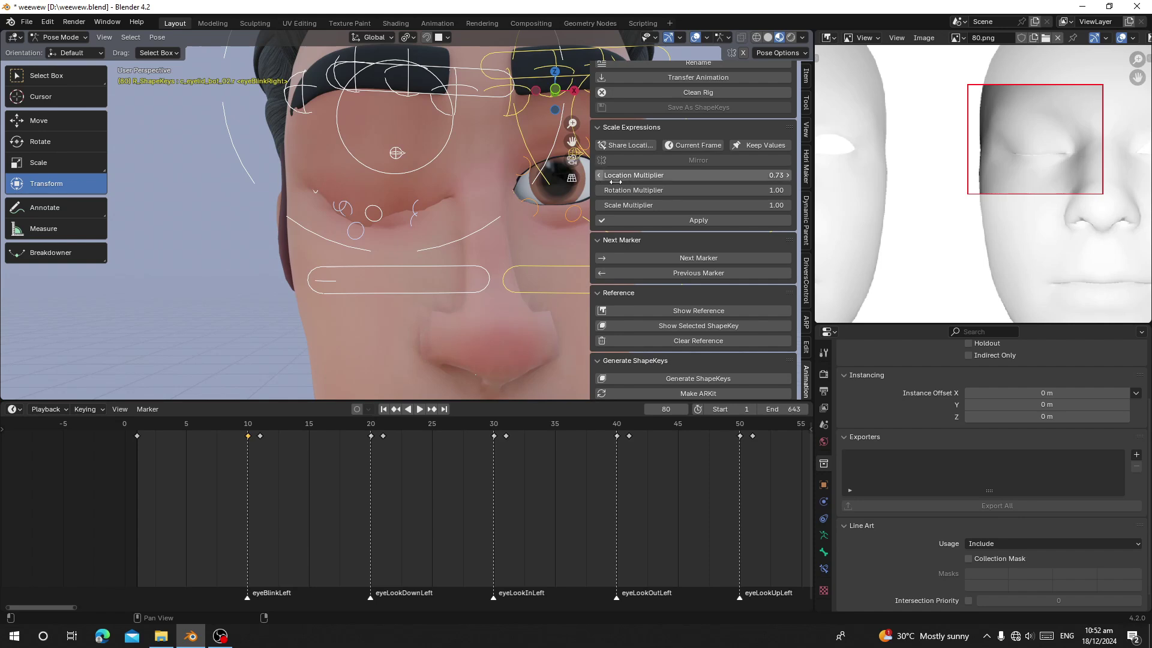
pyautogui.click(707, 146)
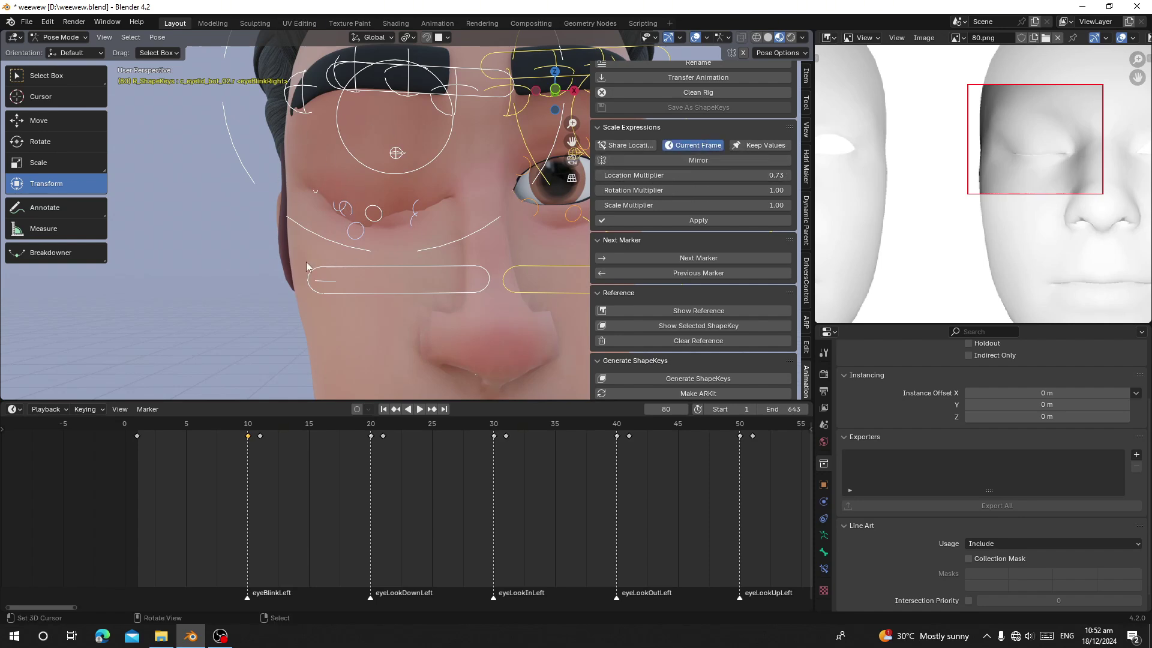
# - Enable Keep Values and apply the multipliers to the eyeBlinkRight pose at frame 80
pyautogui.scroll(-2, 306, 262)
pyautogui.scroll(-3, 592, 474)
pyautogui.moveTo(590, 475); pyautogui.dragTo(290, 481, button='middle')
pyautogui.moveTo(757, 444); pyautogui.dragTo(562, 467, button='middle')
pyautogui.scroll(7, 533, 470)
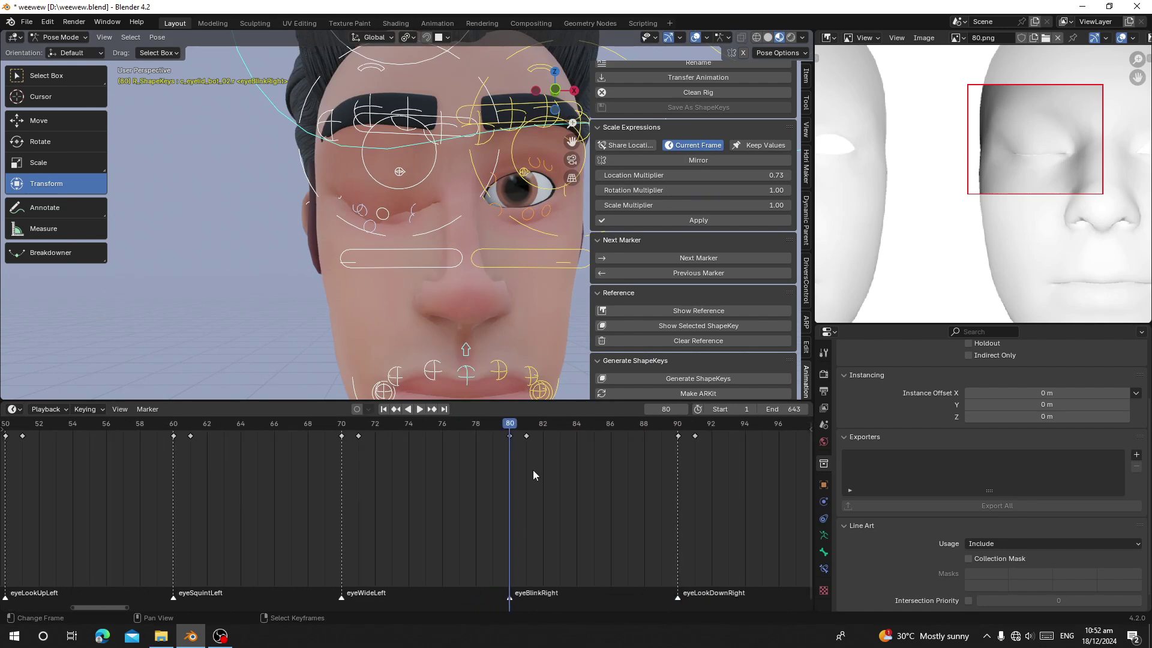
pyautogui.scroll(4, 509, 242)
pyautogui.scroll(-1, 653, 487)
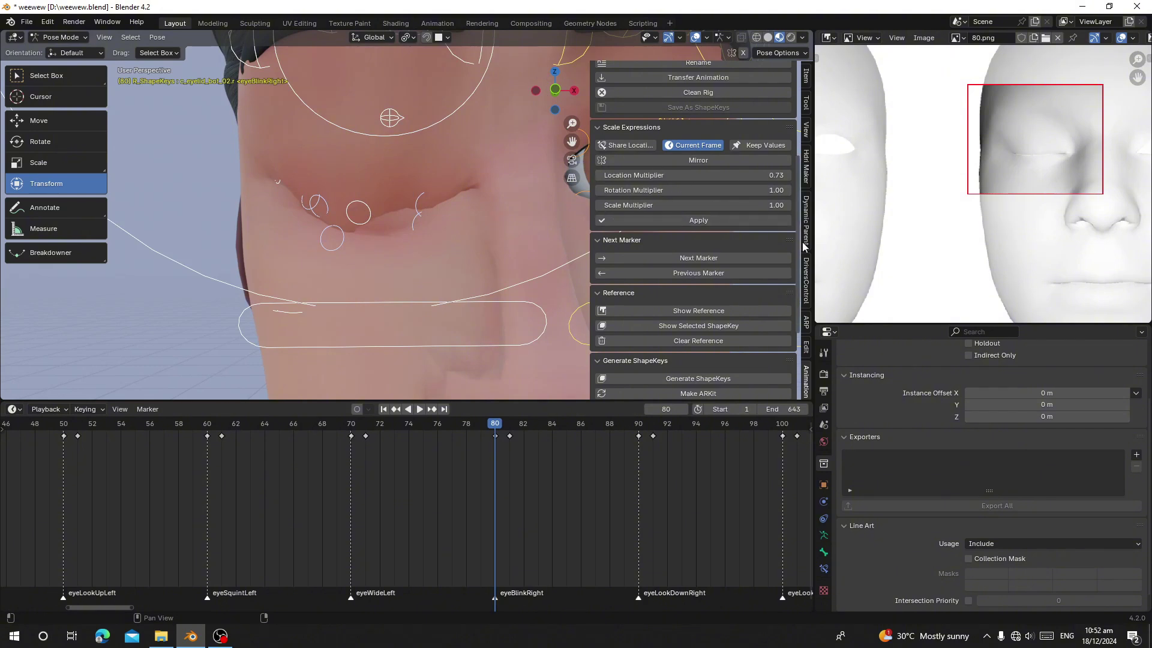
pyautogui.click(759, 145)
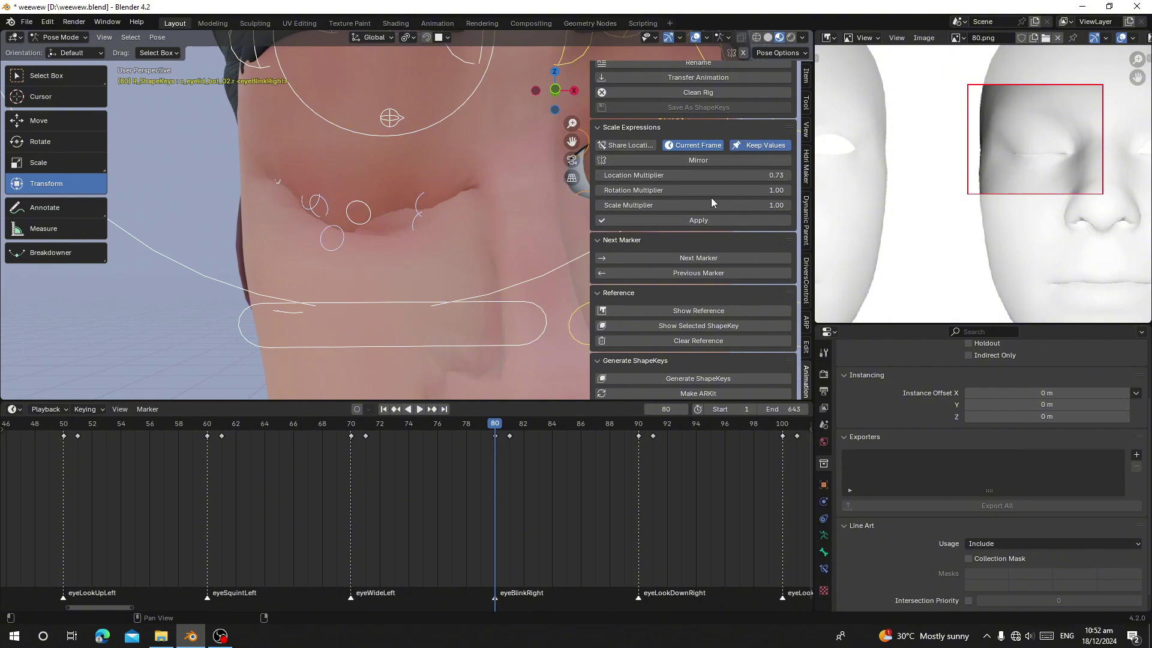
pyautogui.click(689, 221)
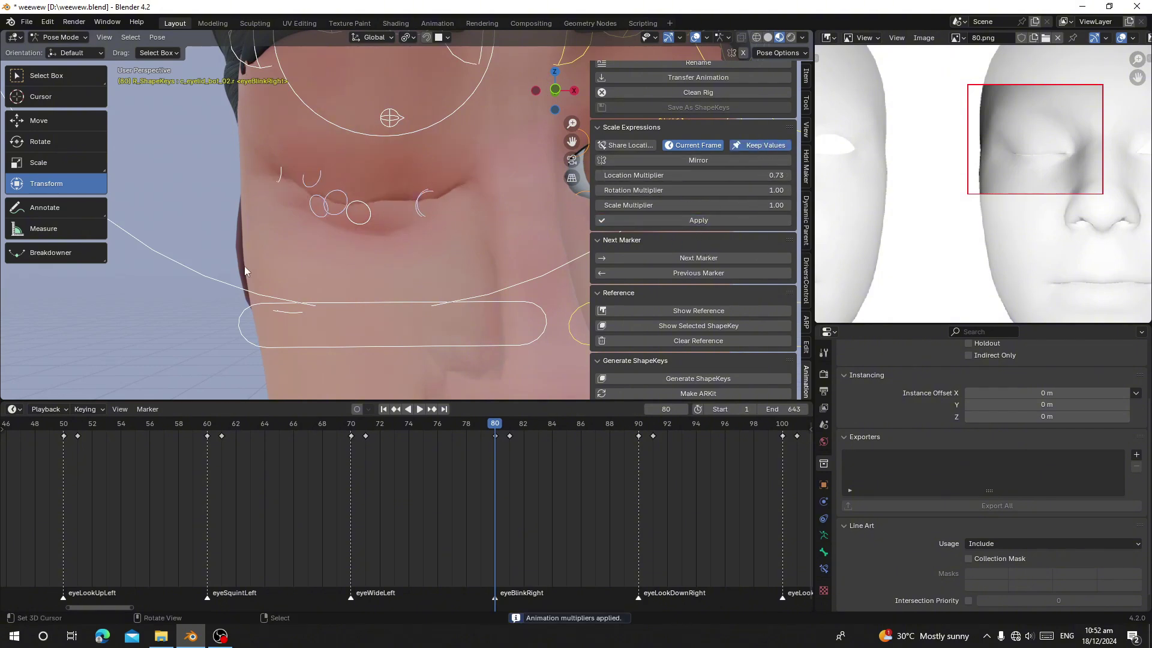
# - Move two outer controllers of the right upper eyelid up slightly to refine the closed lid
pyautogui.rightClick(338, 203)
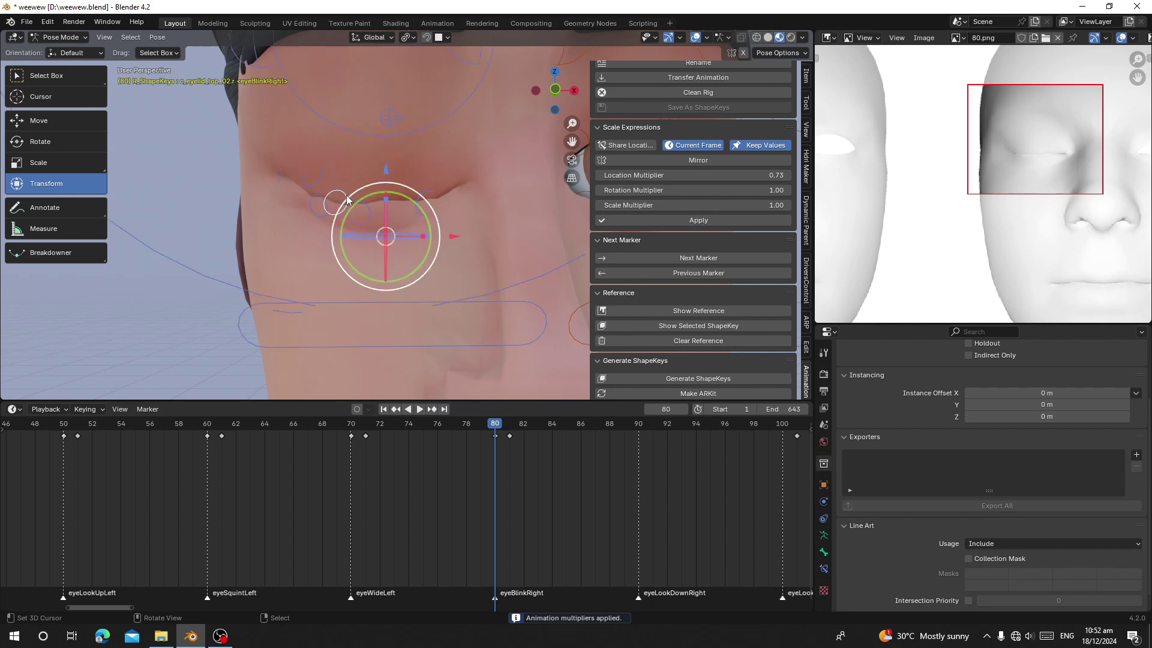
pyautogui.press('g')
pyautogui.click(328, 182)
pyautogui.rightClick(314, 181)
pyautogui.press('g')
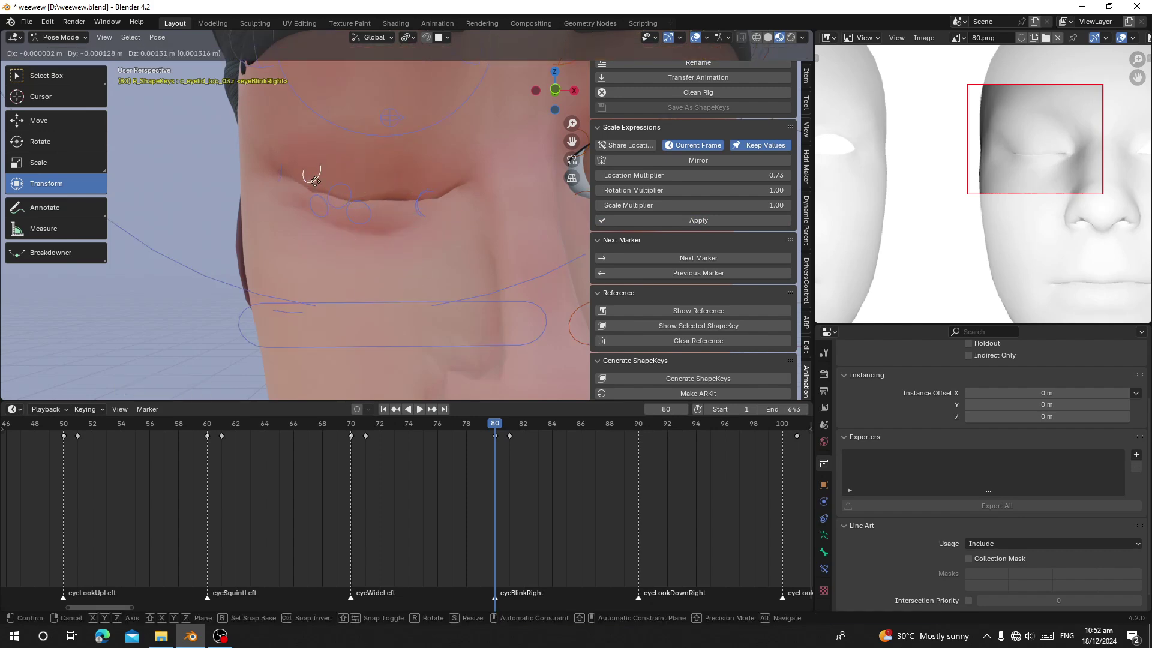
# - Play through the right-eye expressions and go to the jawLeft pose at frame 160
pyautogui.press('space')
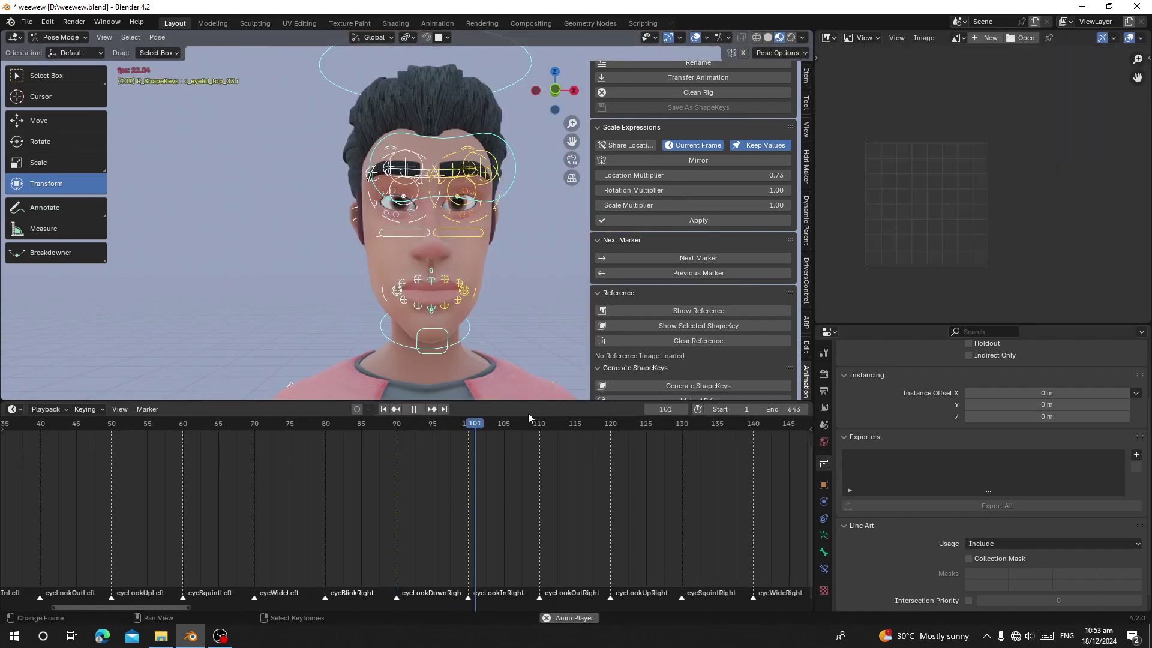
pyautogui.press('space')
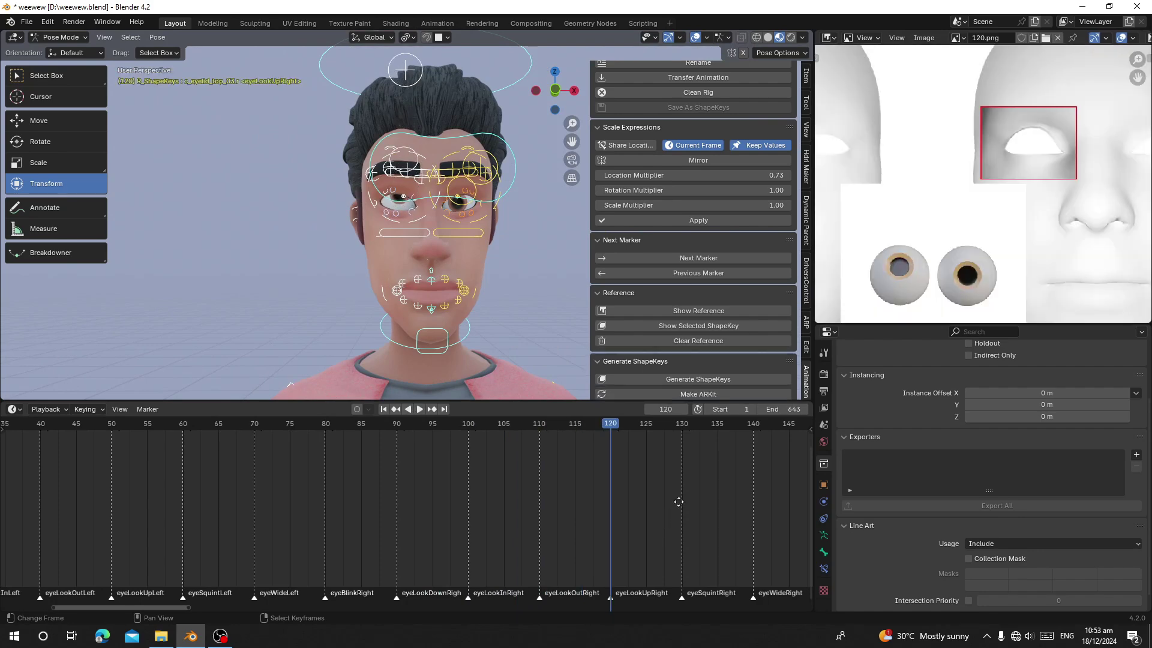
pyautogui.moveTo(679, 502); pyautogui.dragTo(502, 480, button='middle')
pyautogui.scroll(3, 449, 377)
pyautogui.moveTo(617, 499); pyautogui.dragTo(344, 502, button='middle')
pyautogui.scroll(4, 335, 503)
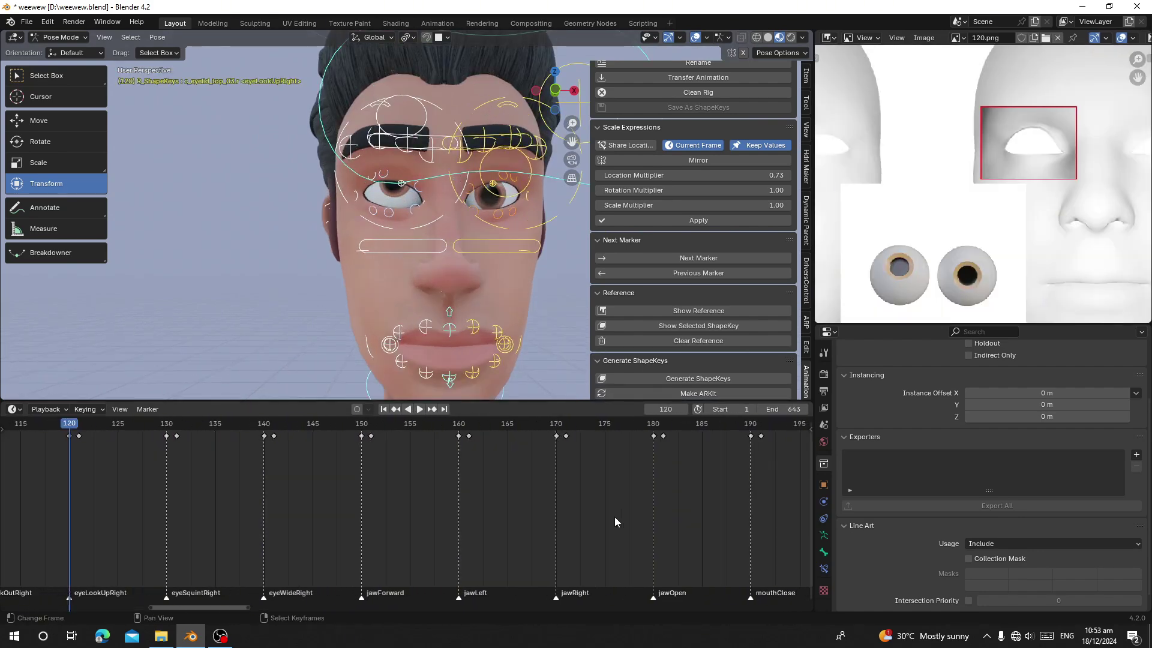
pyautogui.moveTo(453, 522); pyautogui.dragTo(366, 524, button='middle')
pyautogui.scroll(3, 366, 525)
pyautogui.click(379, 509)
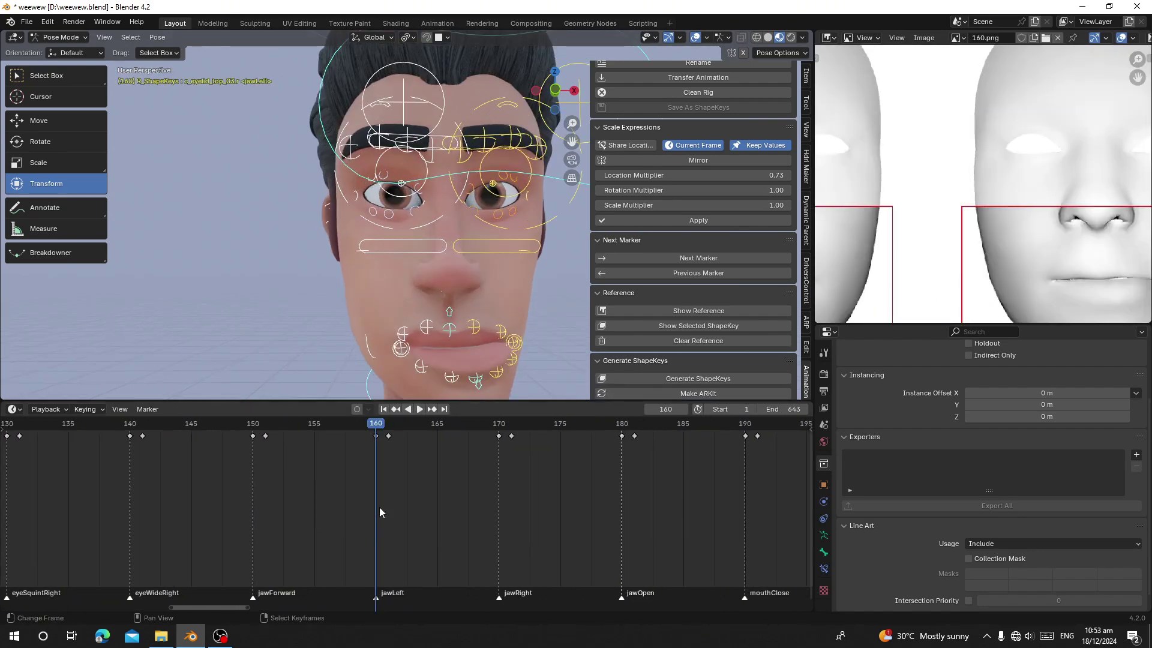
# - Examine the jawLeft mouth and chin pose beside both faces of its reference image
pyautogui.moveTo(402, 336); pyautogui.dragTo(464, 309, button='middle')
pyautogui.press('KP_1')
pyautogui.scroll(4, 421, 354)
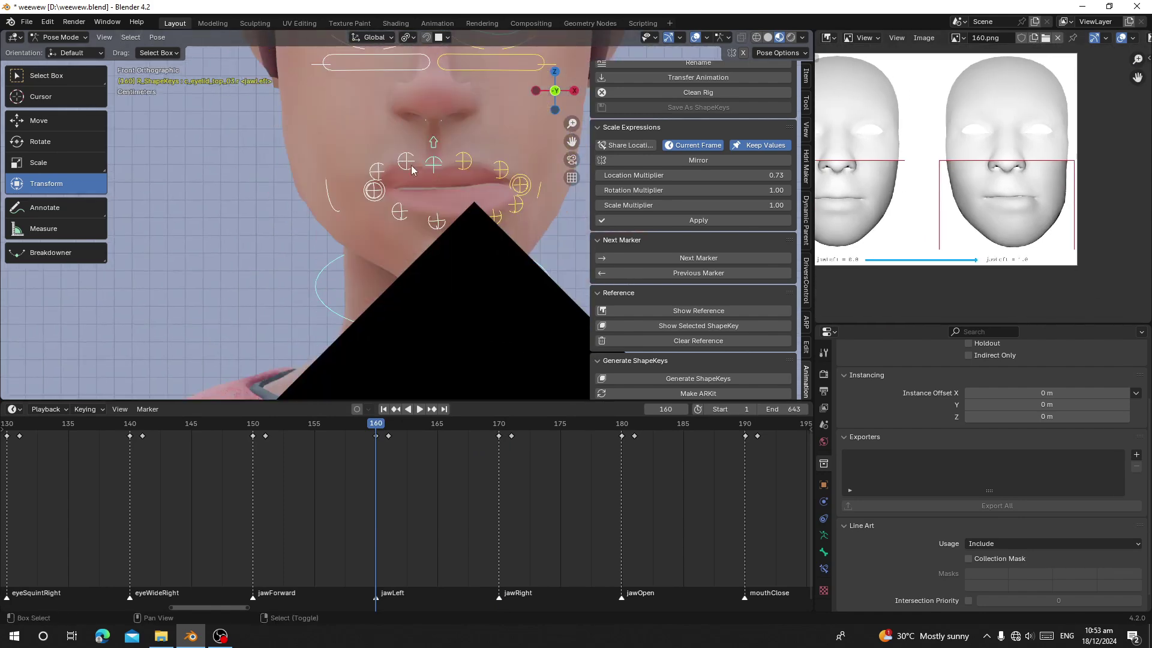
pyautogui.click(74, 38)
pyautogui.moveTo(533, 215); pyautogui.dragTo(528, 242, button='middle')
pyautogui.scroll(4, 498, 232)
pyautogui.scroll(-6, 502, 220)
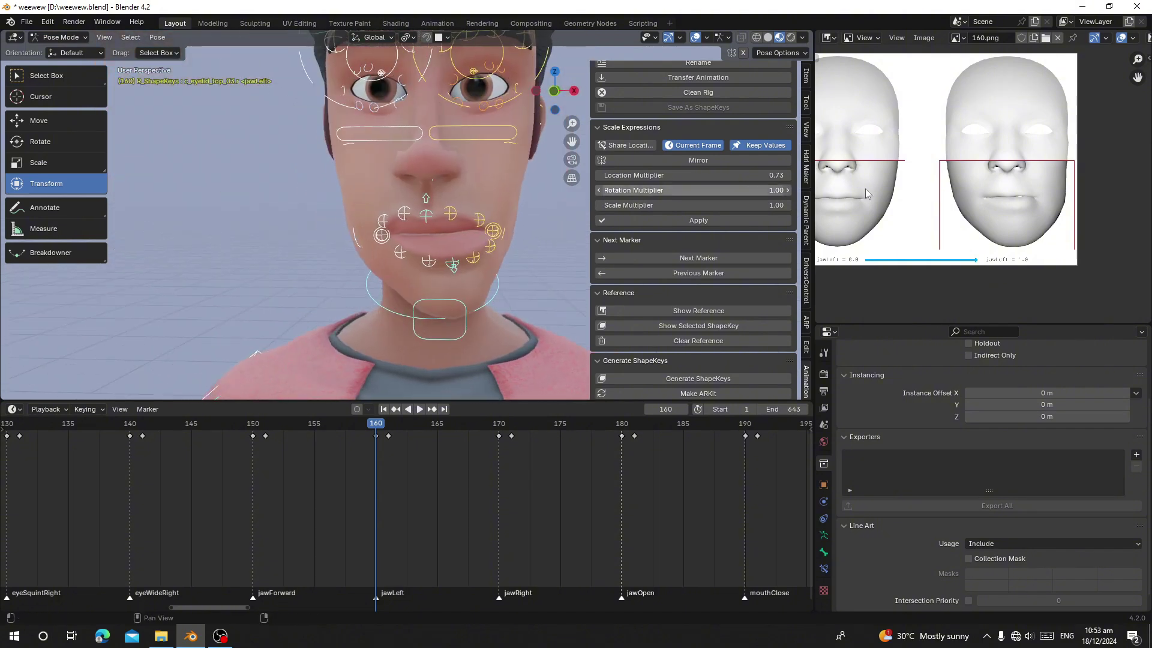
pyautogui.moveTo(930, 192); pyautogui.dragTo(976, 172, button='middle')
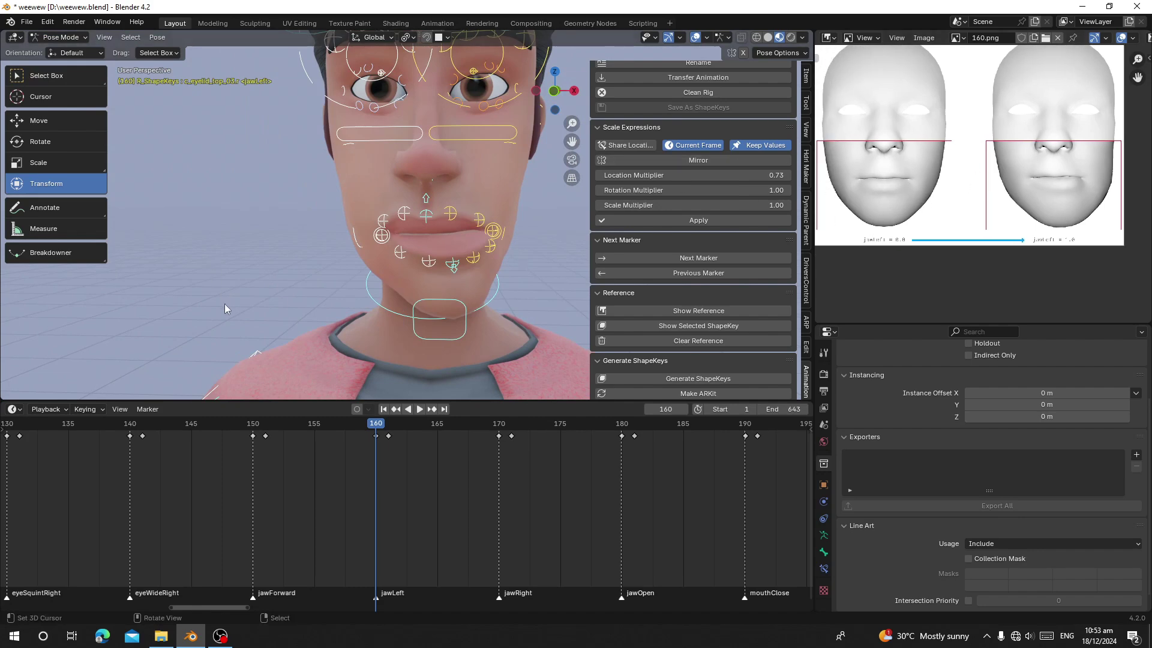
# - Play the expressions from jawLeft through the jaw and mouth poses to mouthLowerDownRight at frame 390
pyautogui.click(420, 408)
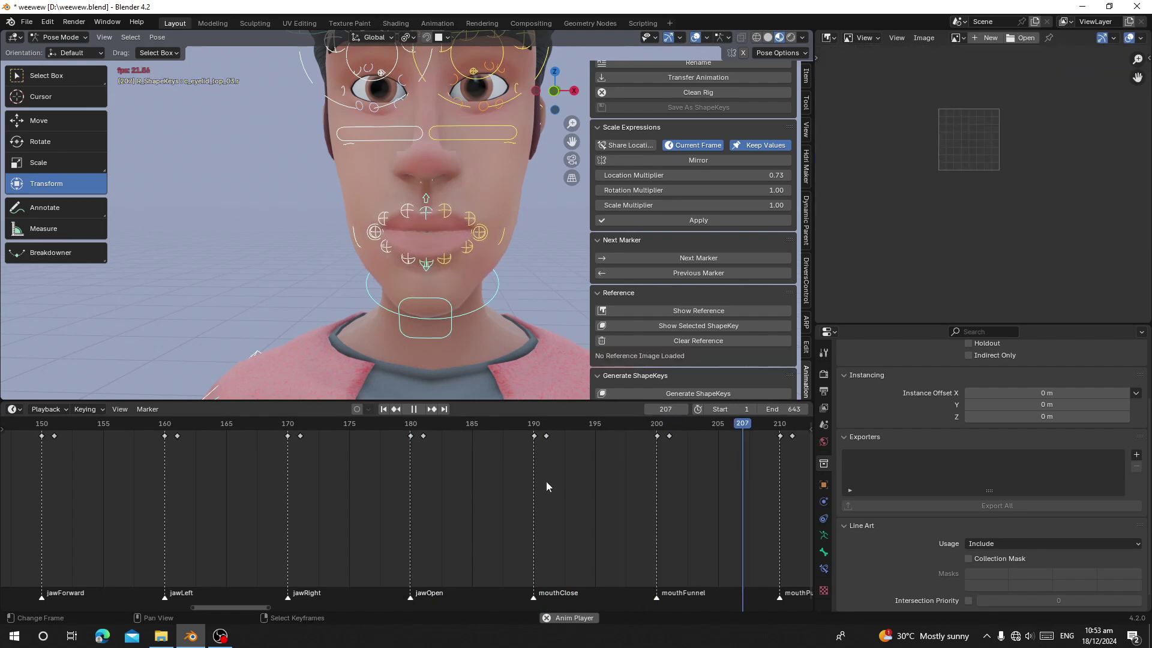
pyautogui.press('space')
pyautogui.scroll(-5, 639, 502)
pyautogui.moveTo(641, 502); pyautogui.dragTo(416, 481, button='middle')
pyautogui.press('space')
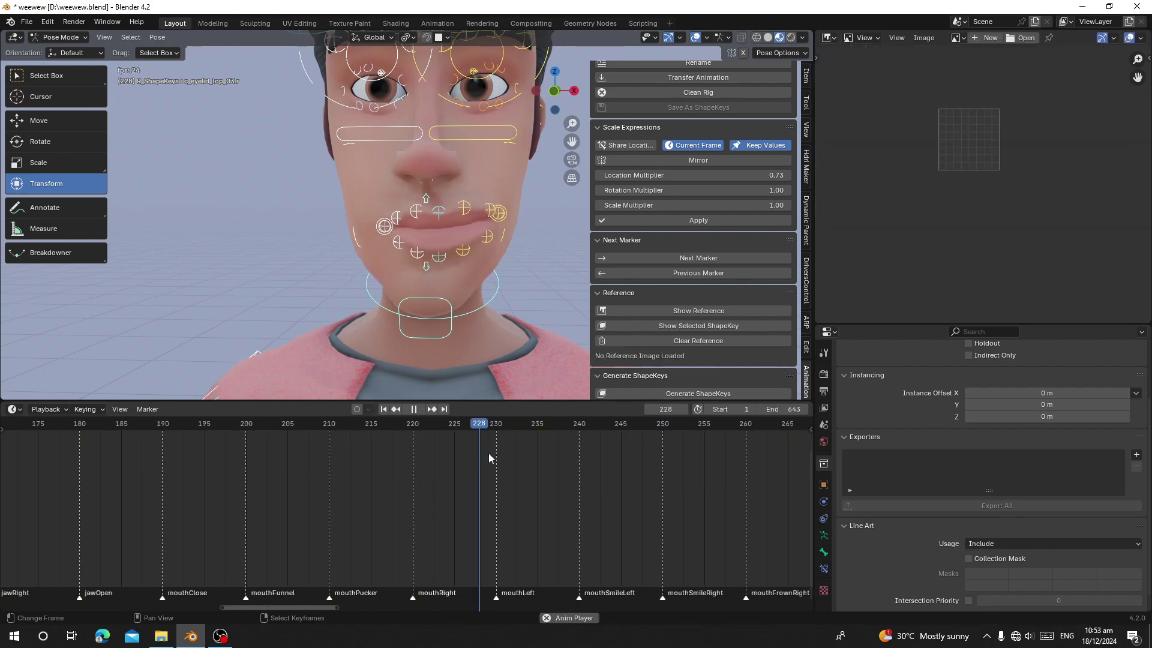
pyautogui.moveTo(450, 515); pyautogui.dragTo(391, 519, button='middle')
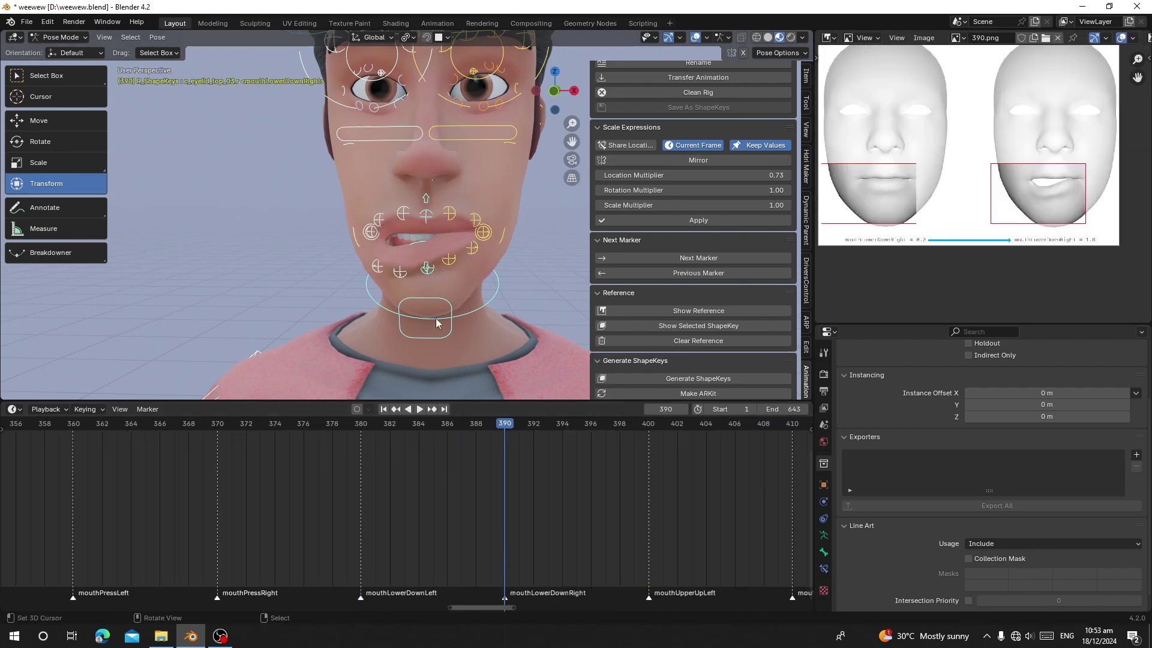
# - Compare the mouthLowerDownRight pose with both faces and the labels of its reference image, 390.png
pyautogui.scroll(4, 971, 204)
pyautogui.moveTo(1030, 177); pyautogui.dragTo(893, 157, button='middle')
pyautogui.scroll(-4, 995, 243)
pyautogui.moveTo(1010, 220); pyautogui.dragTo(1122, 181, button='middle')
pyautogui.scroll(3, 992, 192)
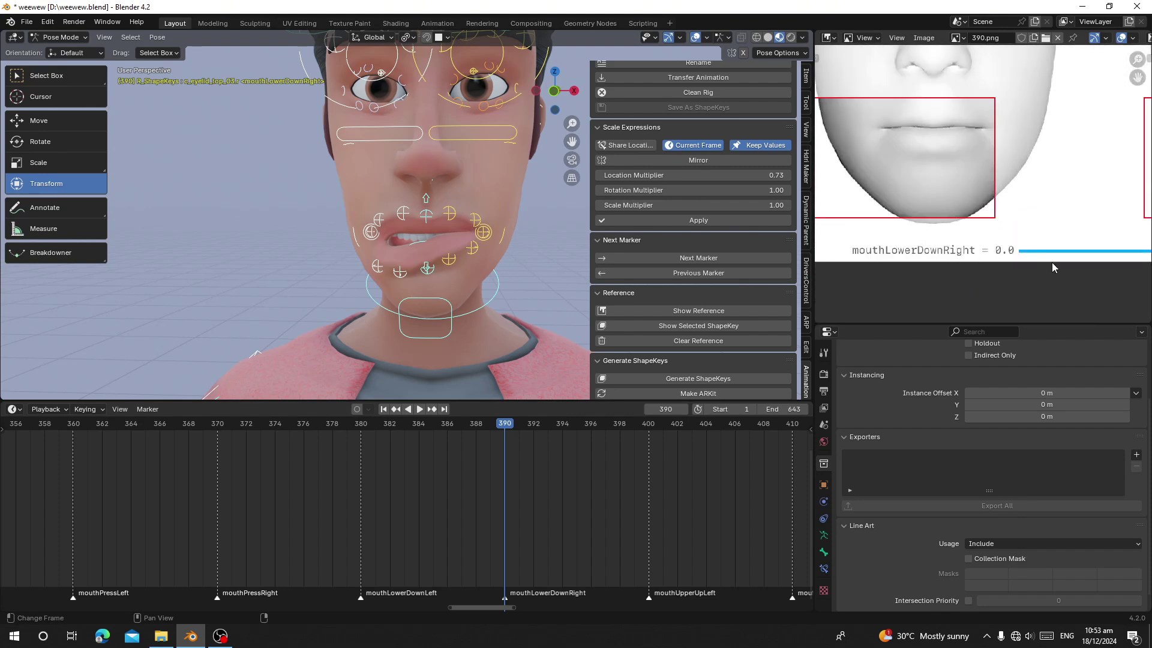
pyautogui.moveTo(1052, 262); pyautogui.dragTo(797, 262, button='middle')
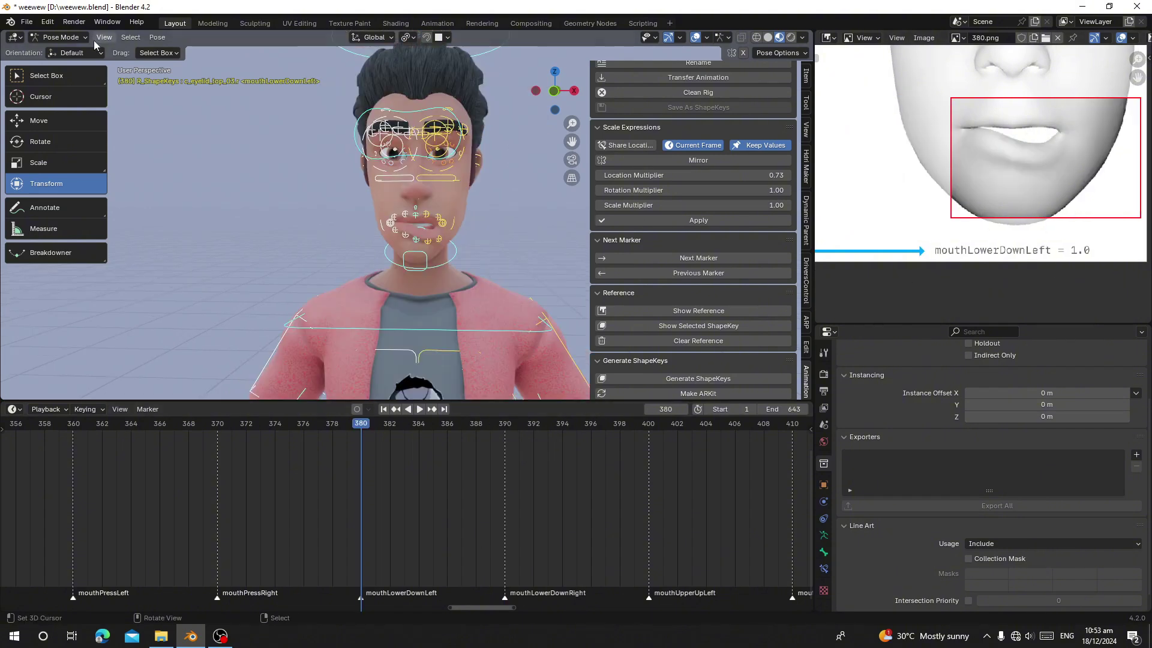
# - In Object Mode, select the character's skin mesh and show its shape key list in the object data properties
pyautogui.click(78, 38)
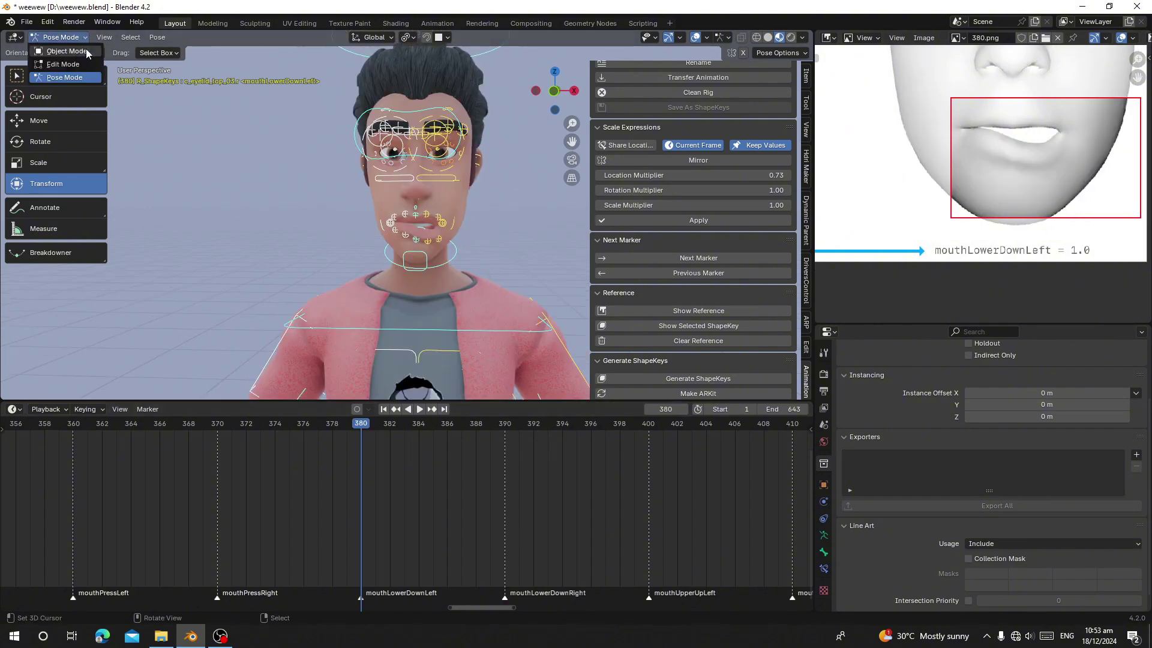
pyautogui.click(86, 53)
pyautogui.scroll(-3, 606, 537)
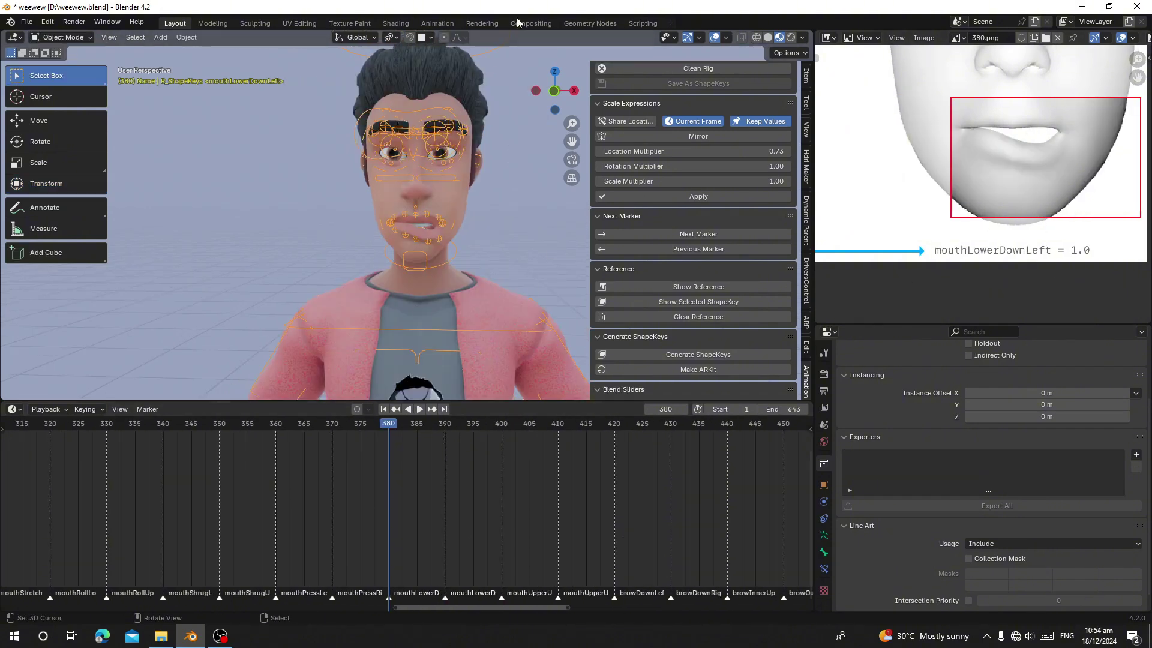
pyautogui.scroll(-3, 984, 150)
pyautogui.scroll(-3, 540, 516)
pyautogui.scroll(-4, 726, 262)
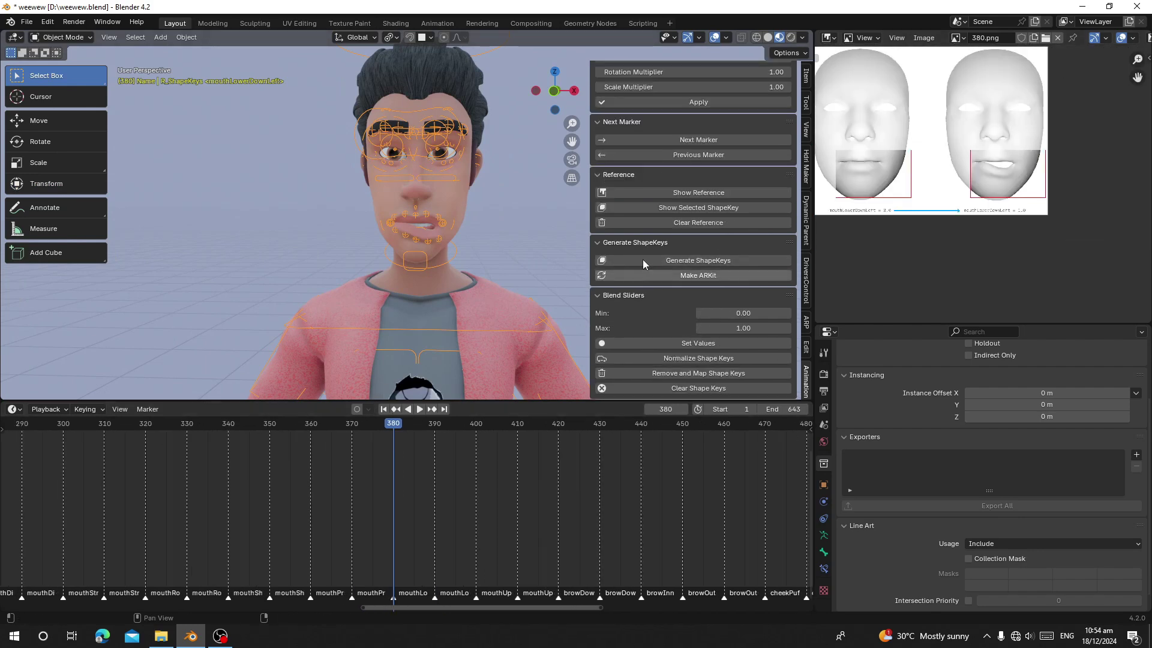
pyautogui.click(461, 211)
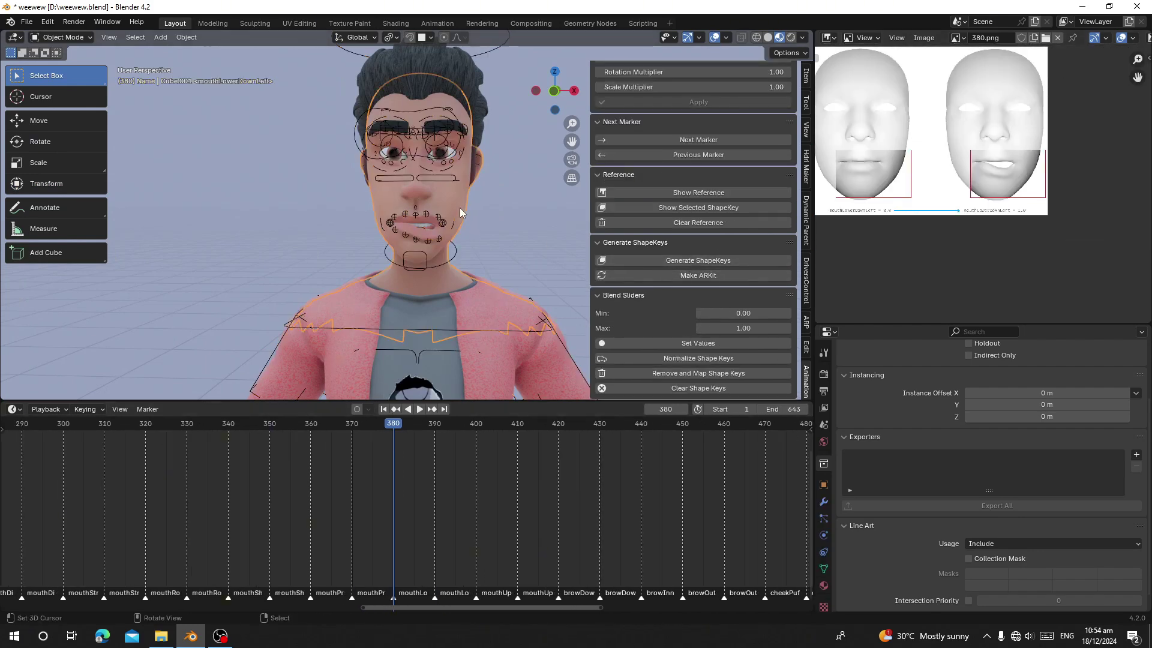
pyautogui.scroll(-1, 940, 491)
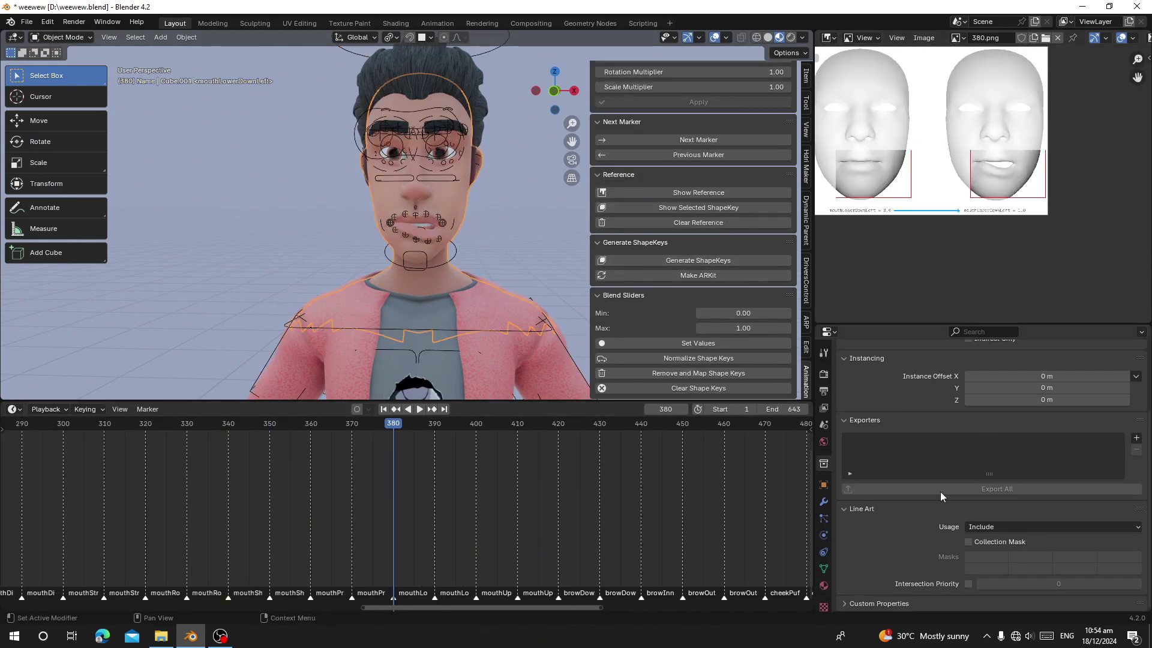
pyautogui.click(824, 567)
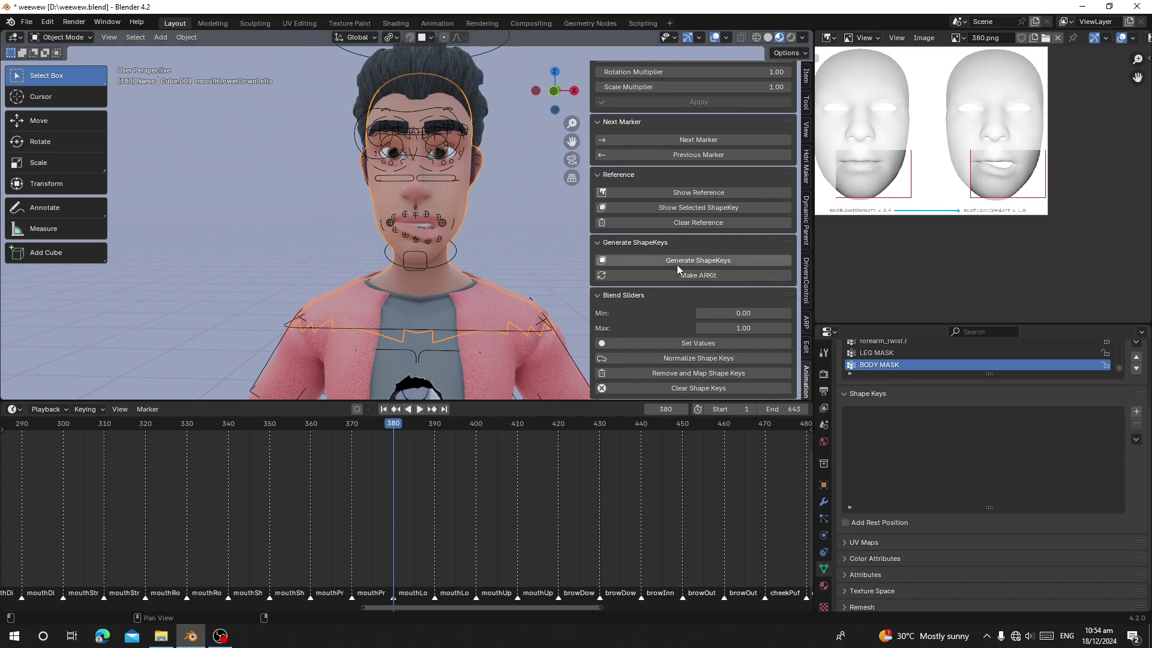
# - Generate shape keys from the rig's expressions and look through the new key list from end to start
pyautogui.scroll(1, 676, 265)
pyautogui.click(672, 284)
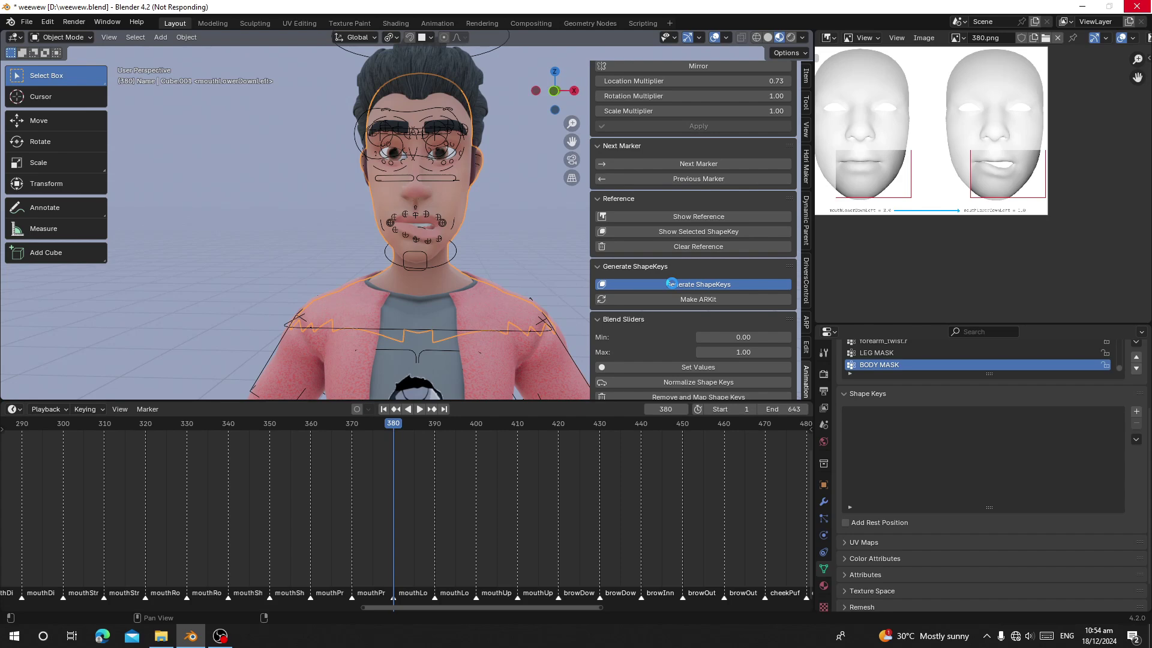
pyautogui.scroll(-5, 934, 459)
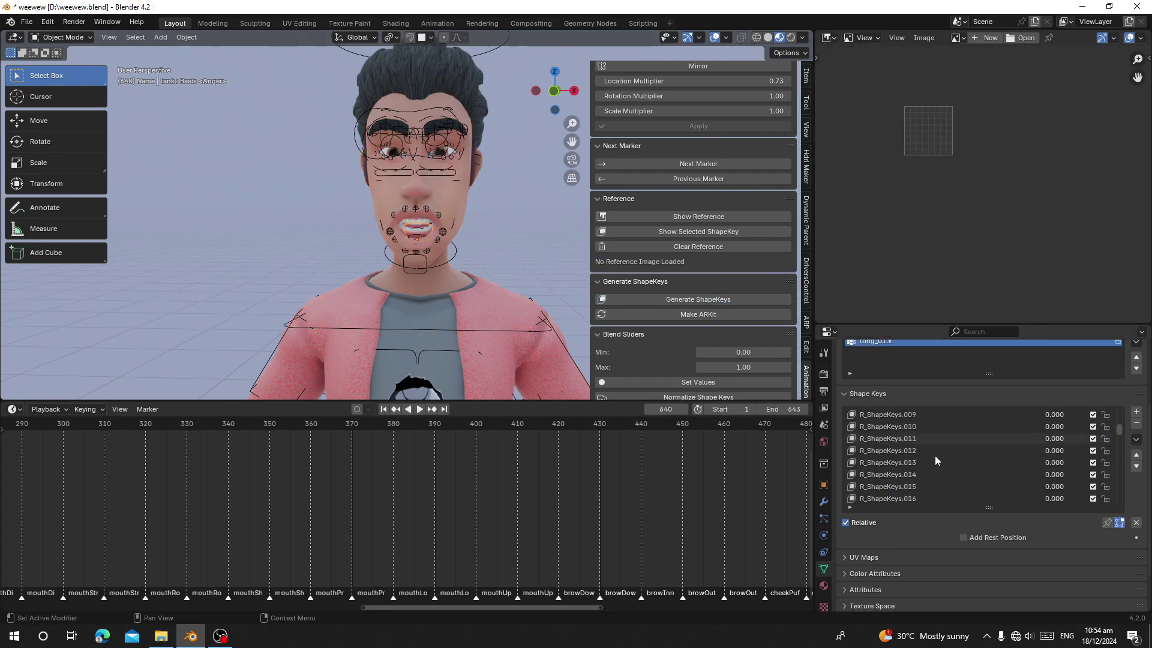
pyautogui.scroll(-20, 934, 455)
pyautogui.scroll(20, 934, 451)
pyautogui.scroll(2, 935, 470)
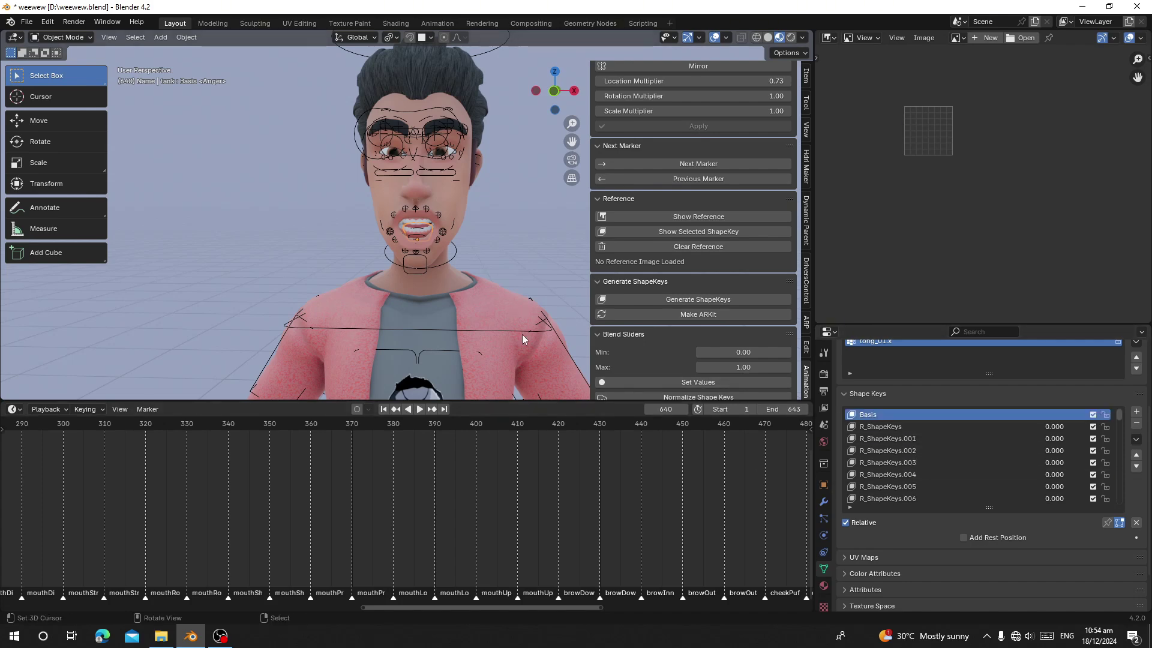
# - Convert the generated keys to ARKit names with Make ARKit and check the eye and jaw entries
pyautogui.click(644, 315)
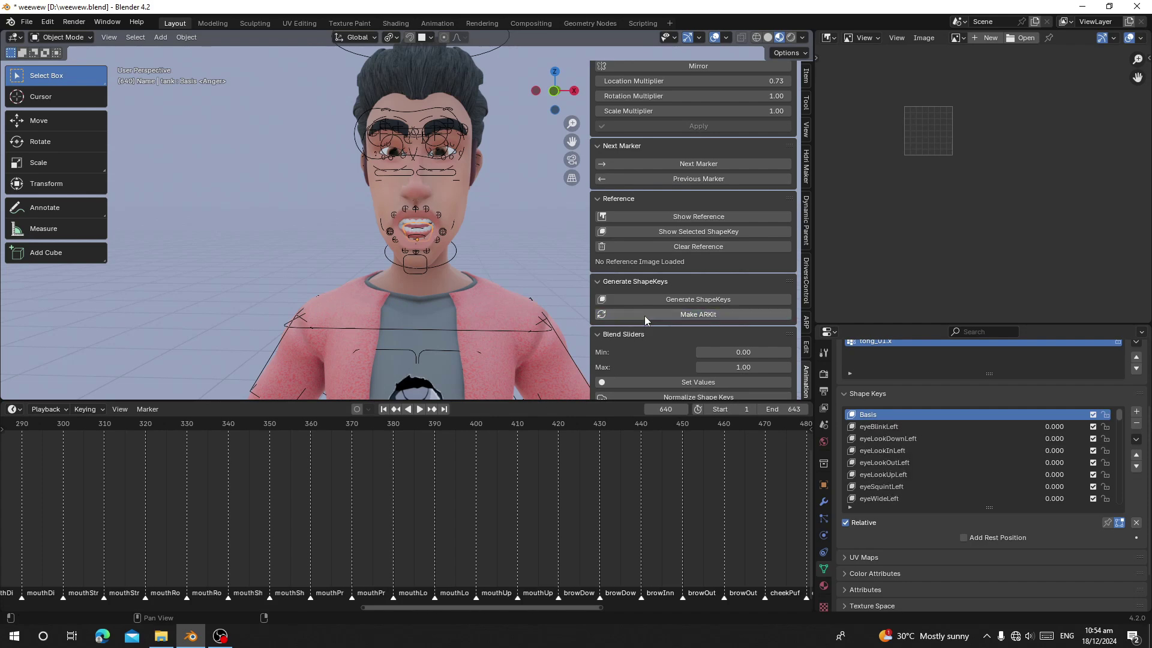
pyautogui.click(888, 429)
pyautogui.scroll(-6, 890, 444)
pyautogui.click(889, 454)
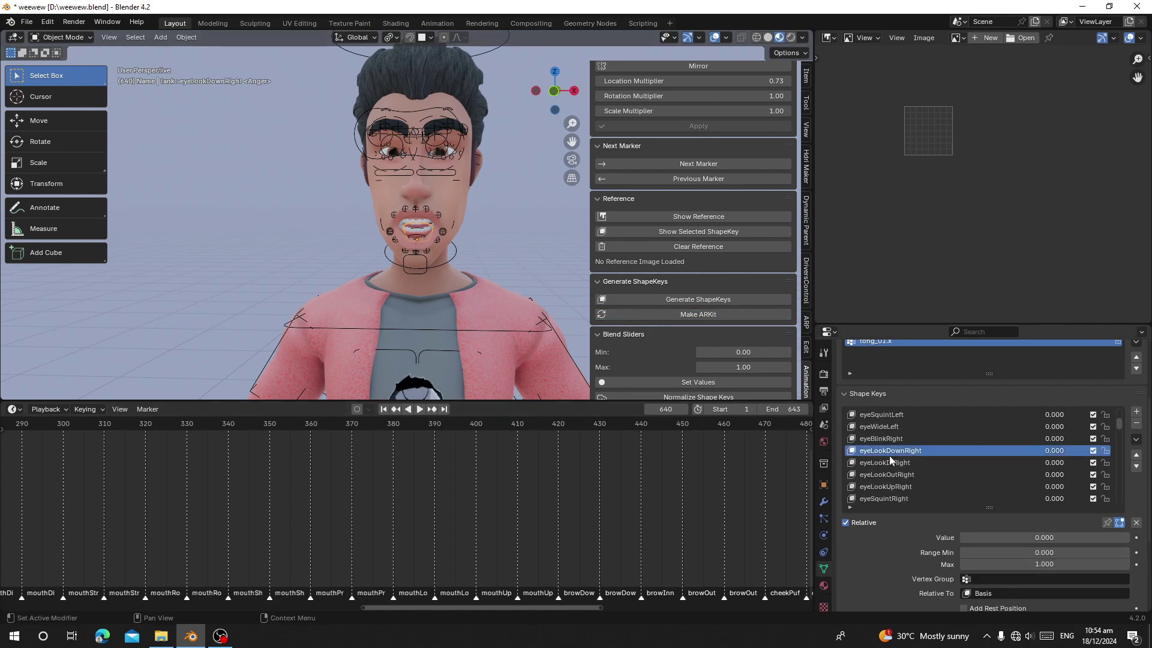
pyautogui.scroll(-6, 889, 457)
pyautogui.click(891, 462)
# - Look through the mouth, brow, cheek, nose and emotion shape keys, and select tongueOut
pyautogui.scroll(-5, 881, 457)
pyautogui.scroll(-15, 892, 463)
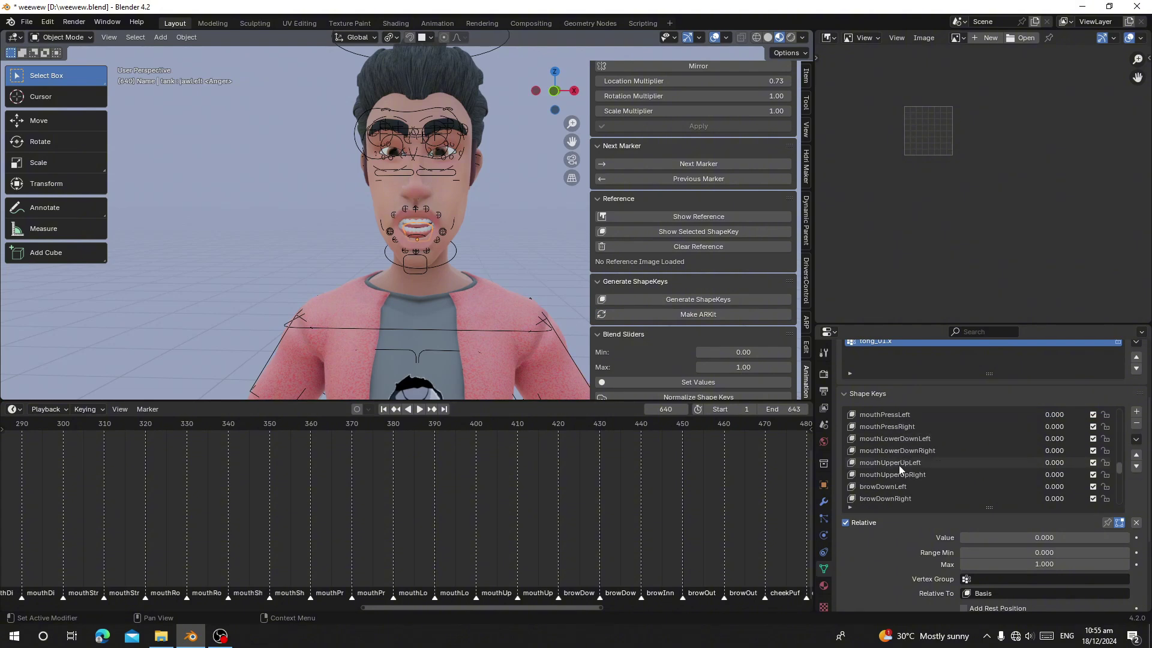
pyautogui.scroll(4, 899, 468)
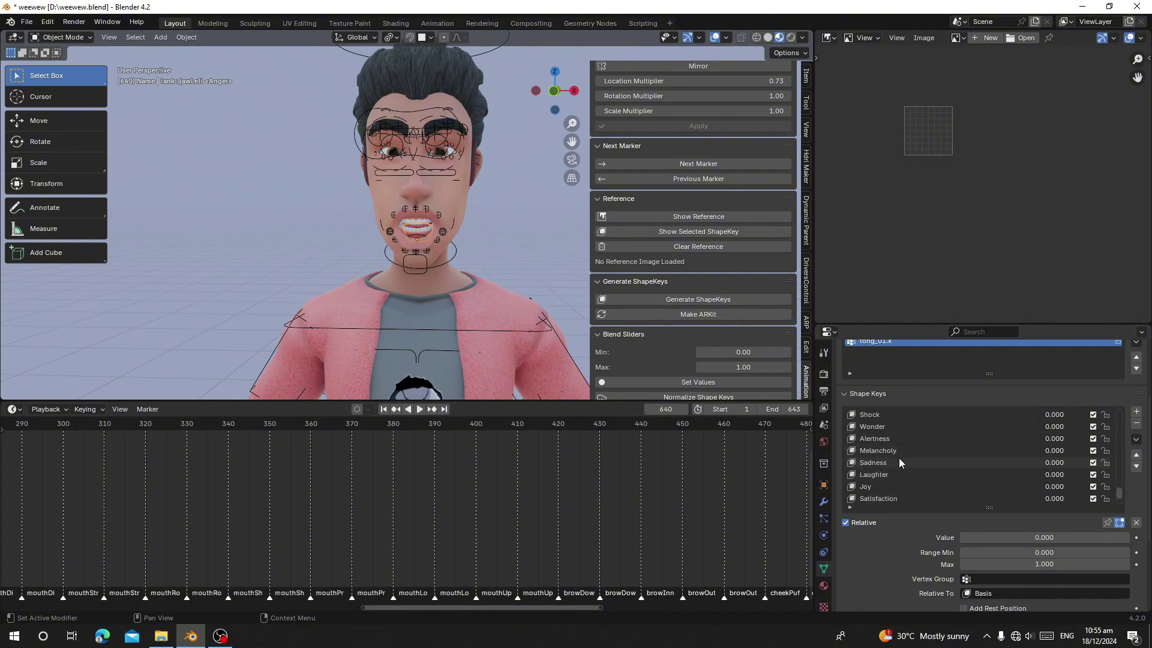
pyautogui.scroll(3, 883, 480)
pyautogui.click(891, 438)
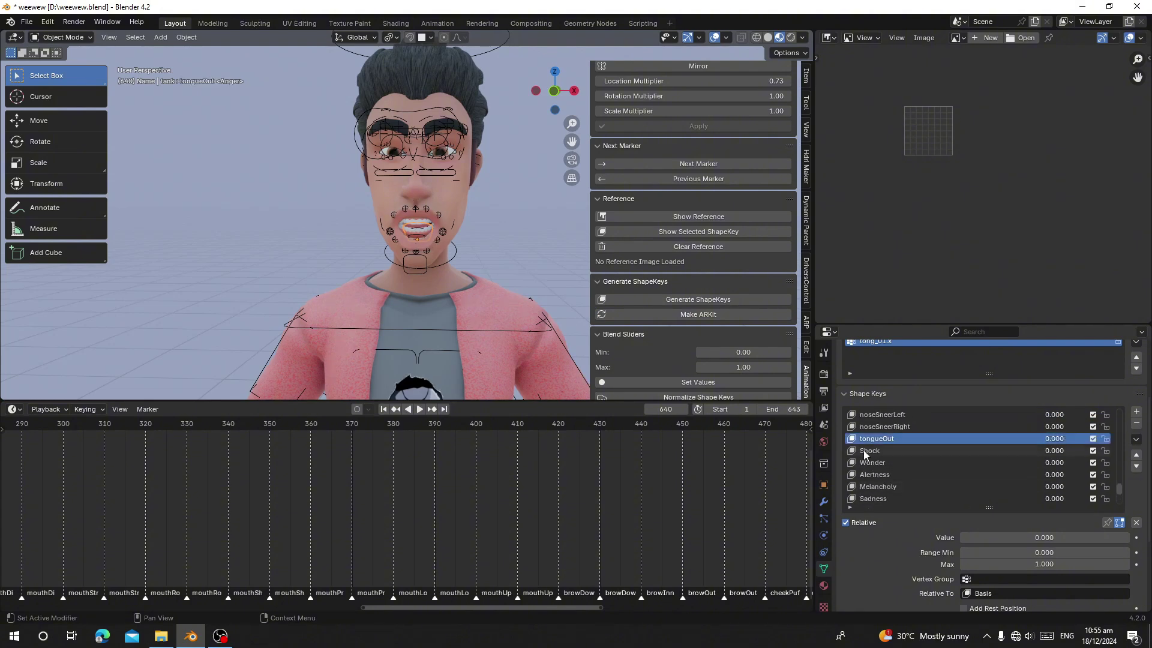
pyautogui.scroll(3, 863, 450)
pyautogui.scroll(1, 467, 342)
# - Go to the mouthShrugUpper pose at frame 350, select the R_ShapeKeys rig and run Clean Rig on it
pyautogui.moveTo(386, 438); pyautogui.dragTo(271, 457)
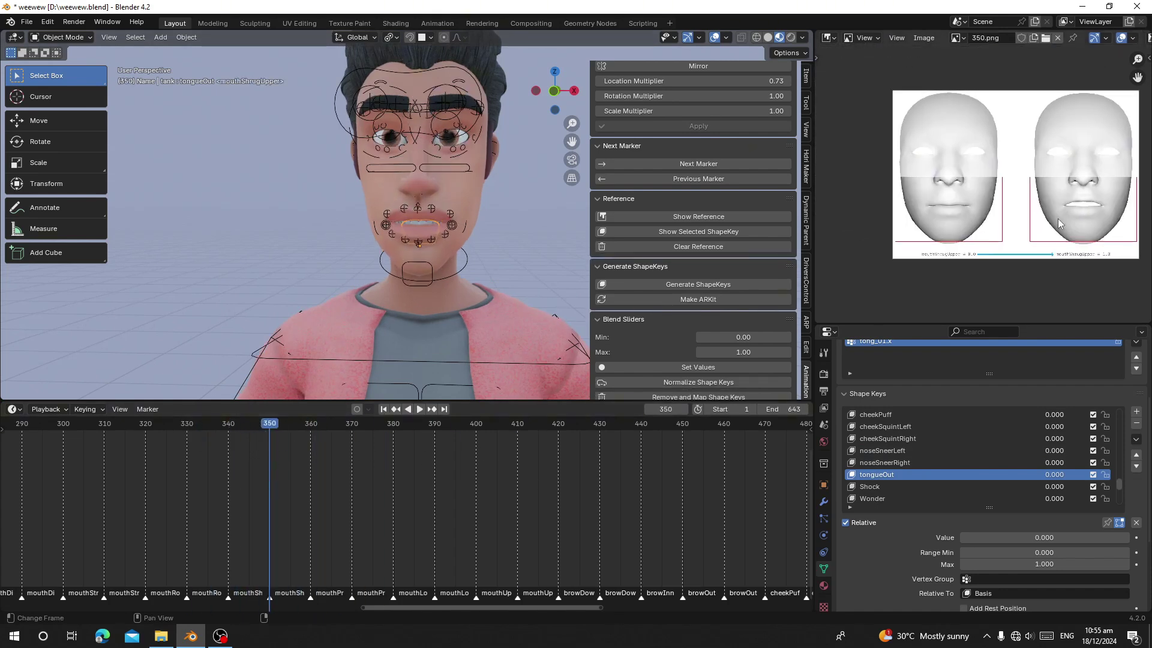
pyautogui.moveTo(952, 149); pyautogui.dragTo(924, 140, button='middle')
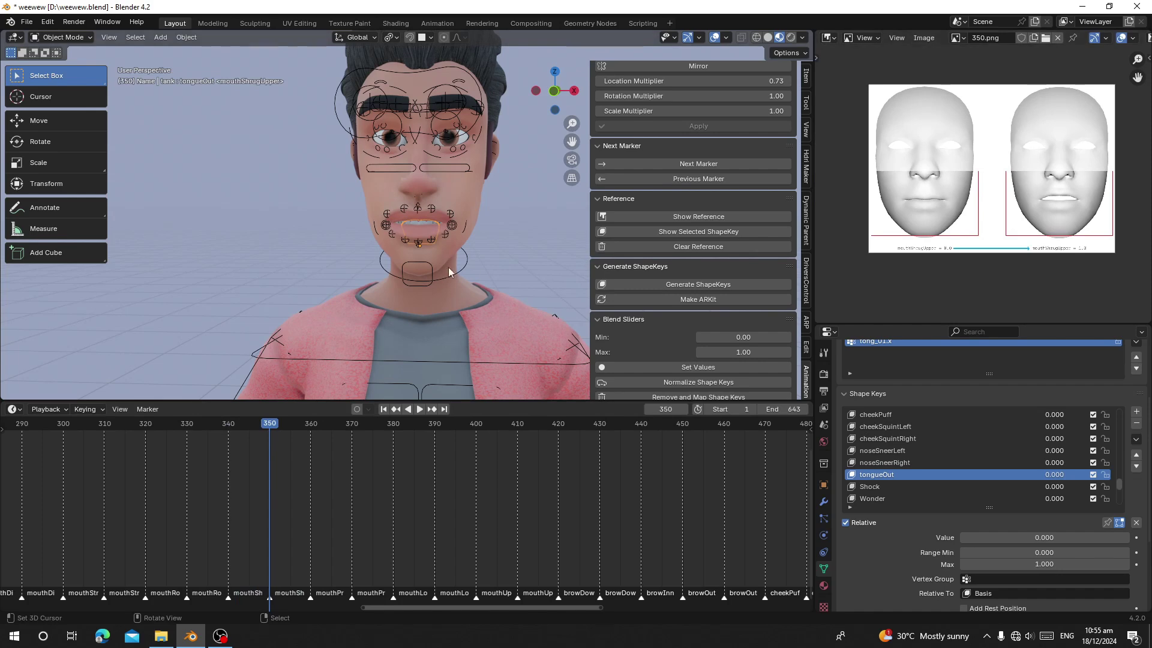
pyautogui.click(469, 262)
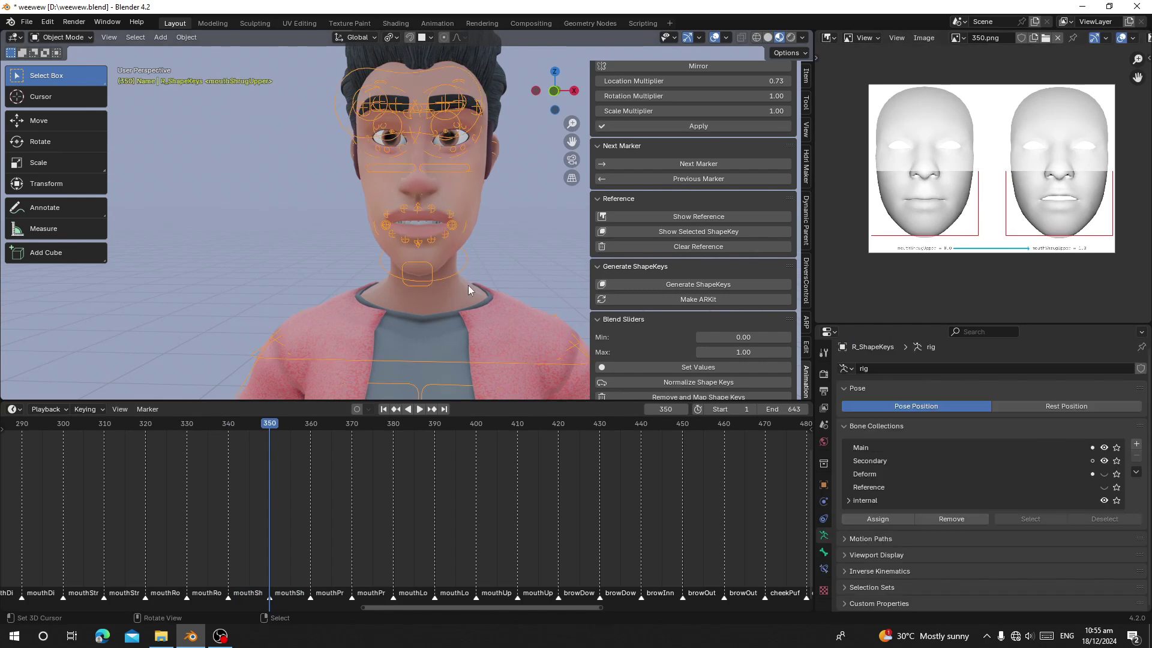
pyautogui.scroll(10, 643, 225)
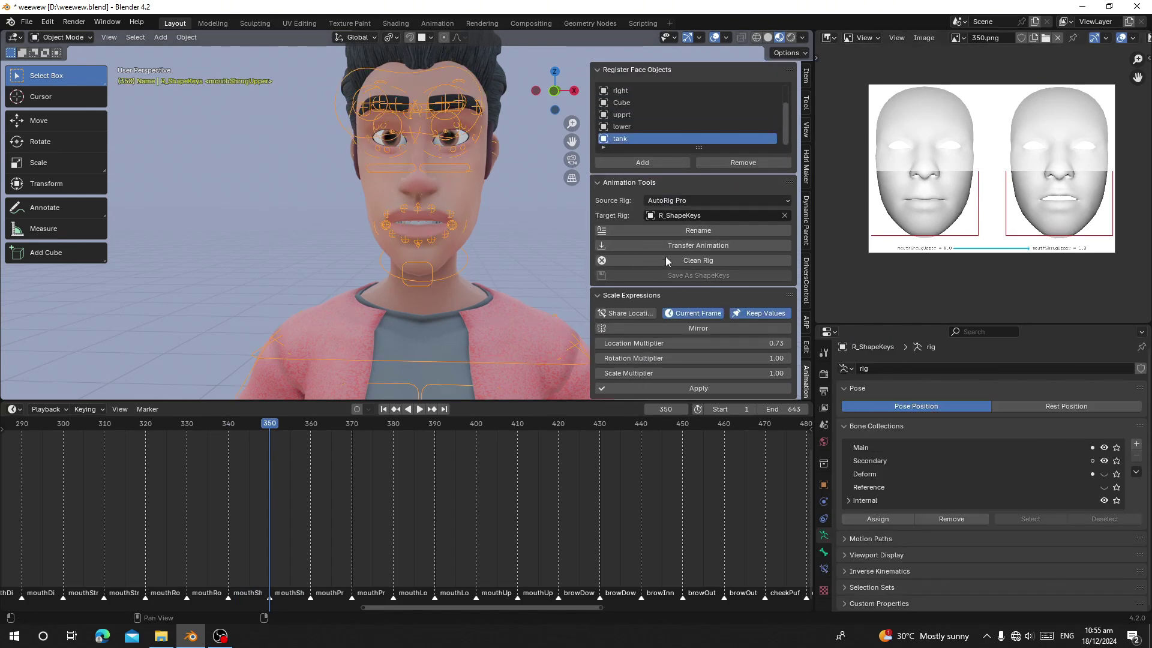
pyautogui.click(660, 261)
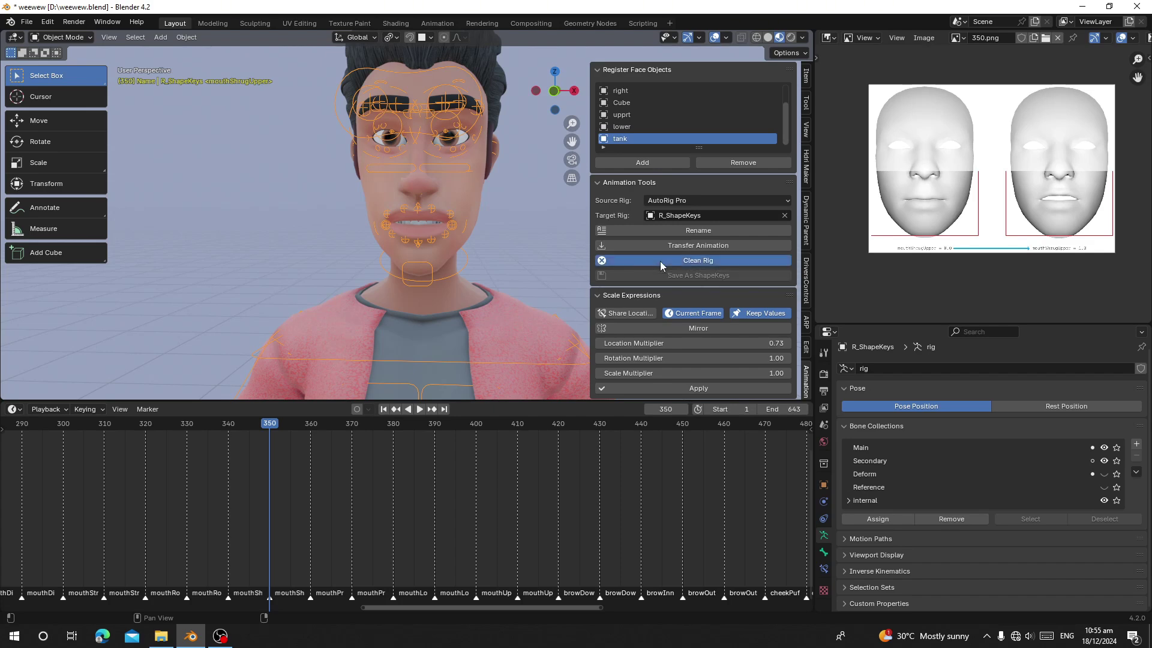
# - Play the timeline from near its start to check the cleaned rig's face, and stop at frame 100
pyautogui.scroll(-5, 397, 486)
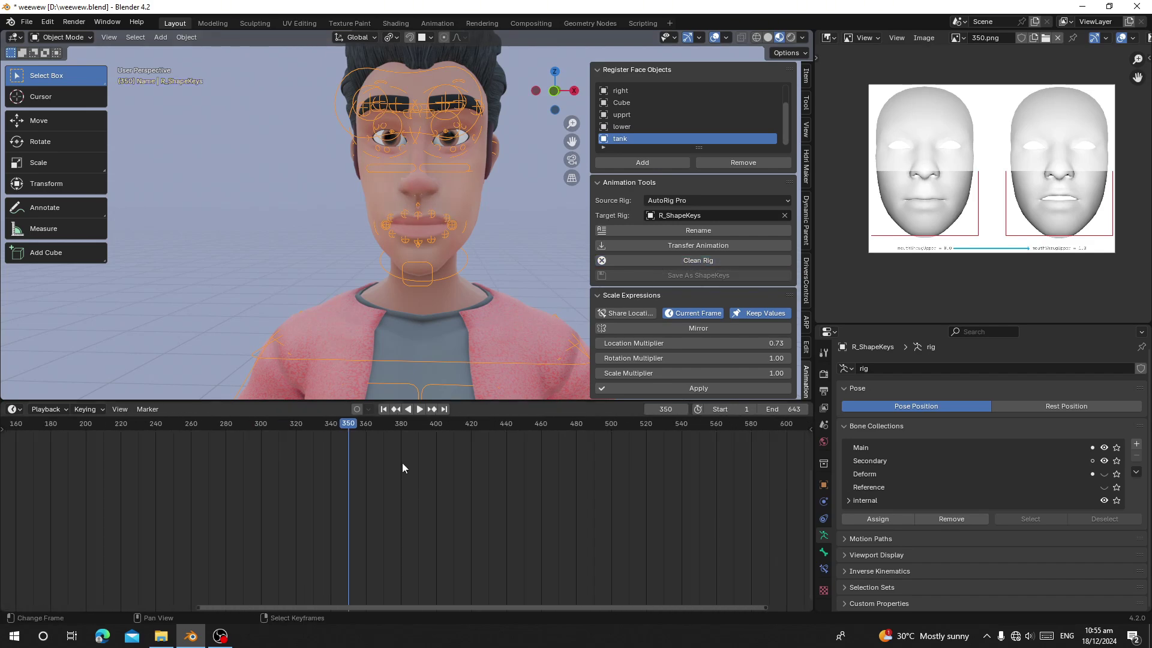
pyautogui.moveTo(384, 466); pyautogui.dragTo(170, 474)
pyautogui.moveTo(442, 480); pyautogui.dragTo(840, 480, button='middle')
pyautogui.click(174, 445)
pyautogui.press('space')
pyautogui.moveTo(336, 301); pyautogui.dragTo(330, 293, button='middle')
pyautogui.scroll(3, 420, 262)
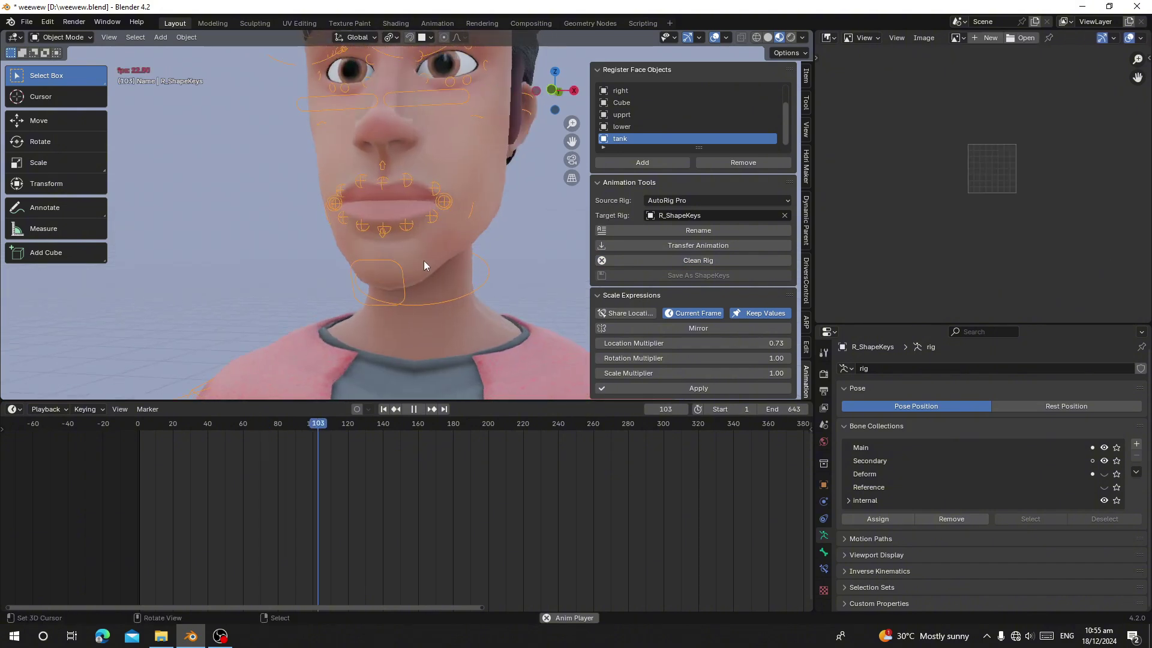
pyautogui.press('space')
pyautogui.scroll(-4, 433, 254)
pyautogui.moveTo(318, 508); pyautogui.dragTo(314, 466)
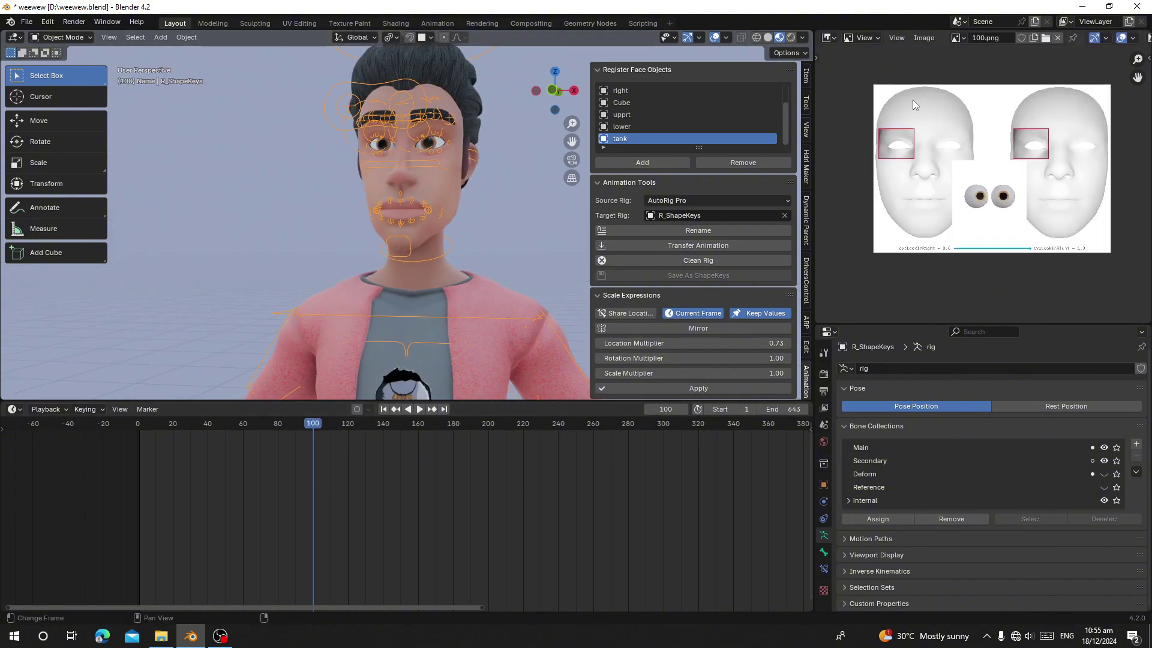
# - Look through the reference images loaded in the file using the Image Editor's image list
pyautogui.click(955, 40)
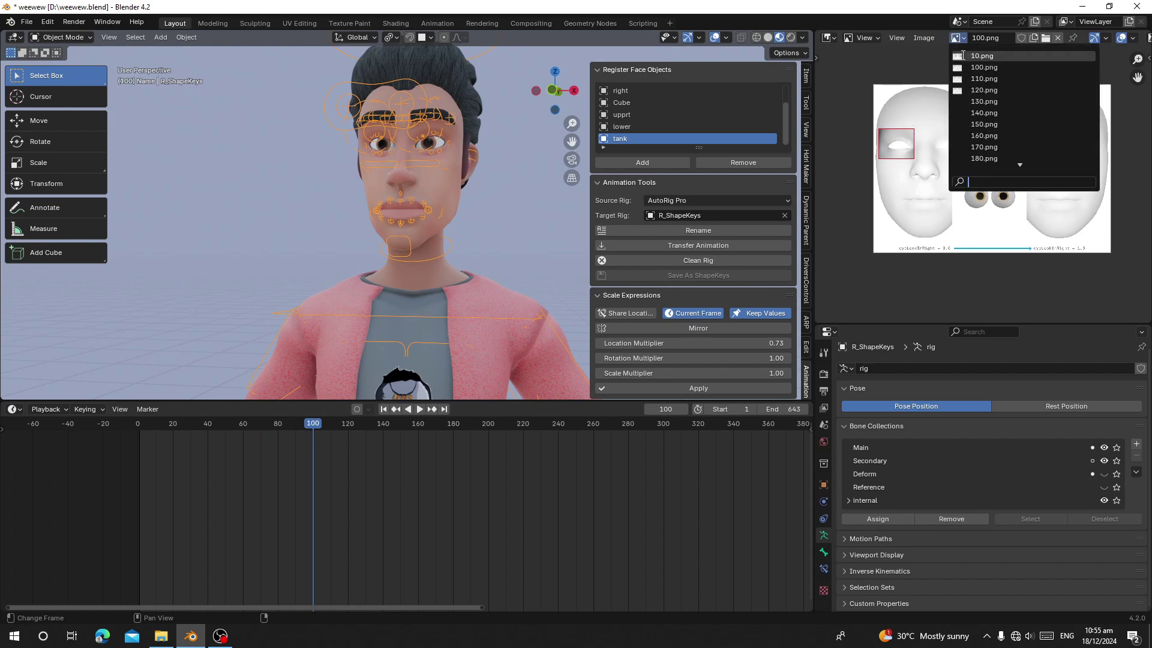
pyautogui.scroll(-2, 984, 153)
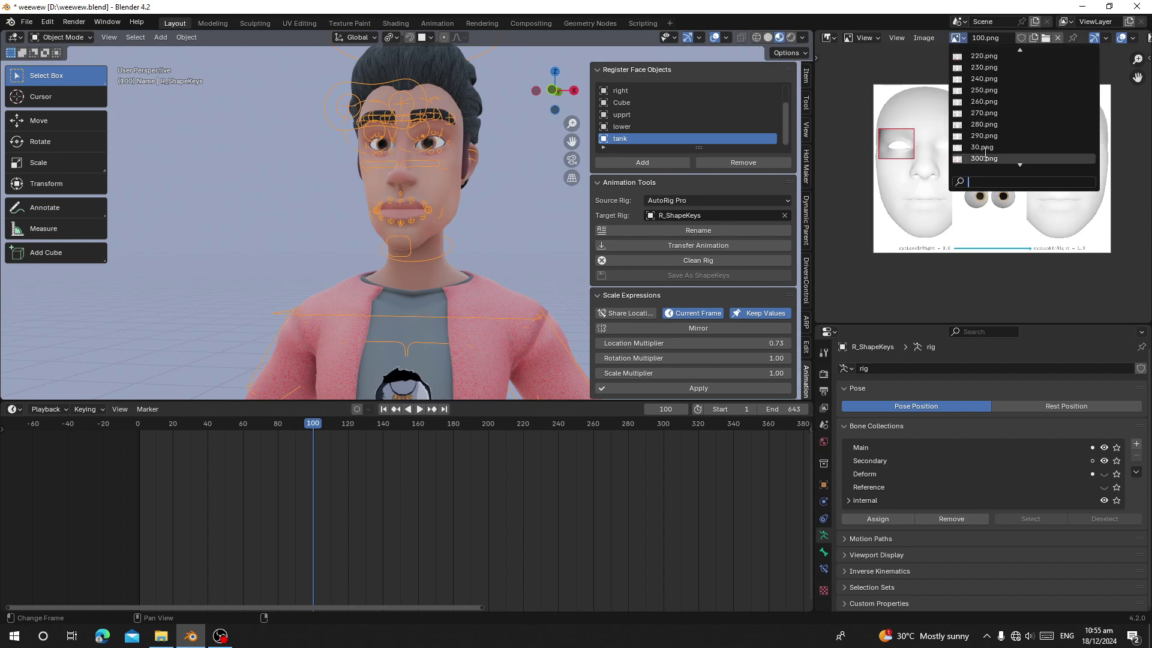
pyautogui.scroll(8, 984, 153)
pyautogui.scroll(-20, 985, 153)
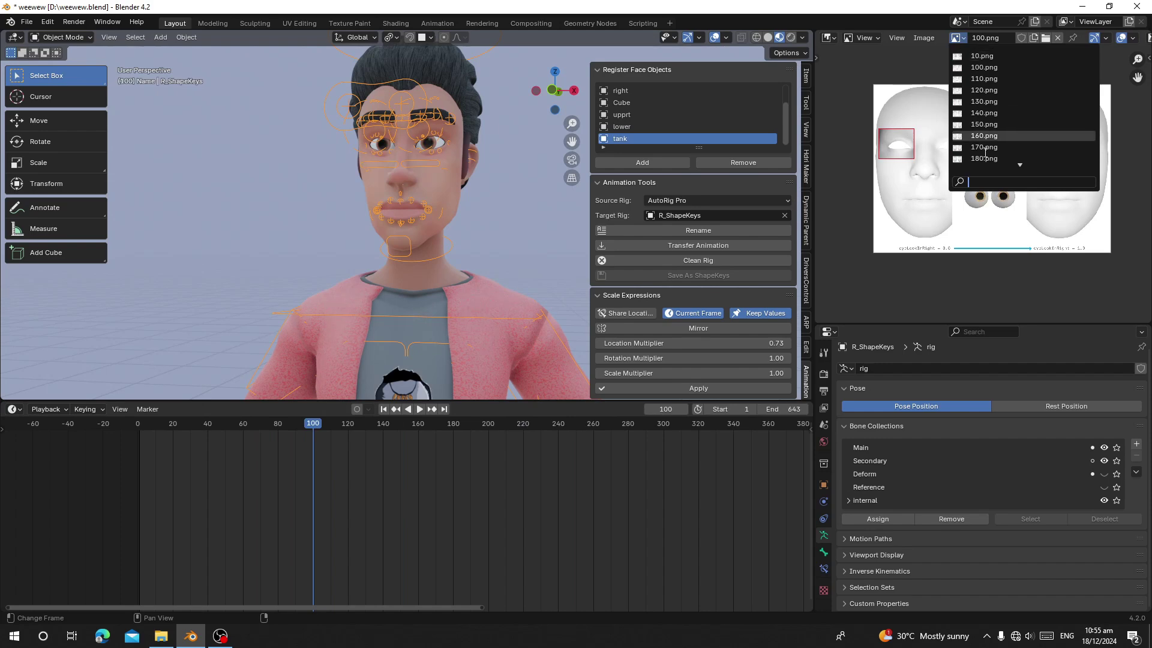
pyautogui.scroll(-7, 984, 153)
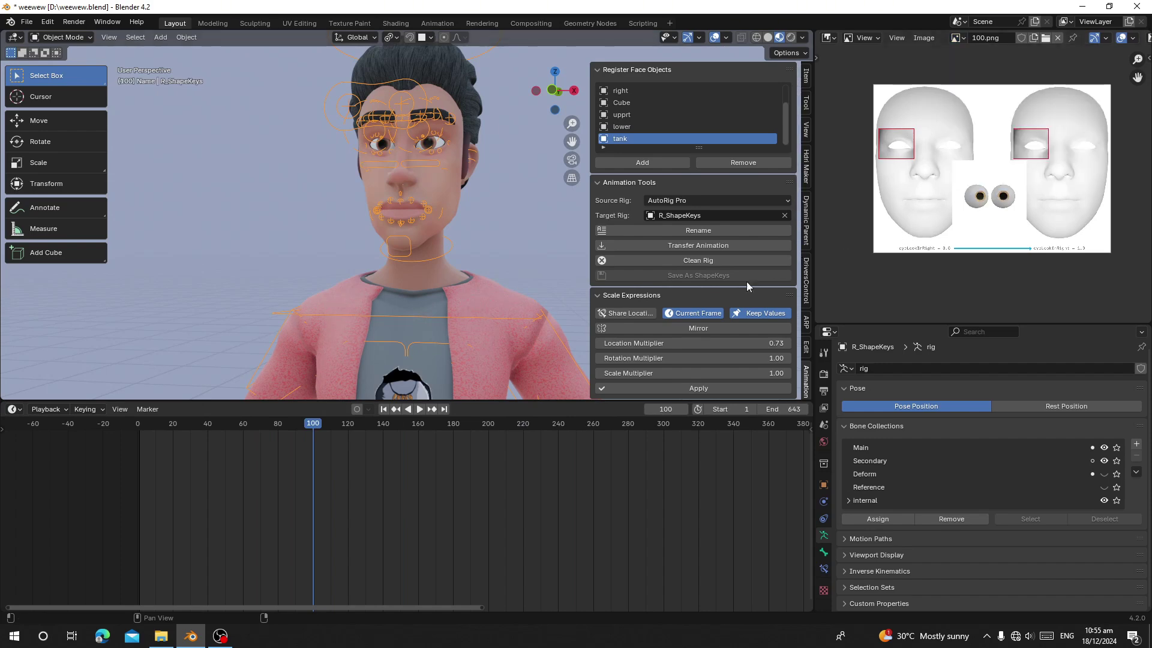
# - Clear the add-on's reference images from the file and check the remaining images in the Image Editor
pyautogui.scroll(-5, 703, 342)
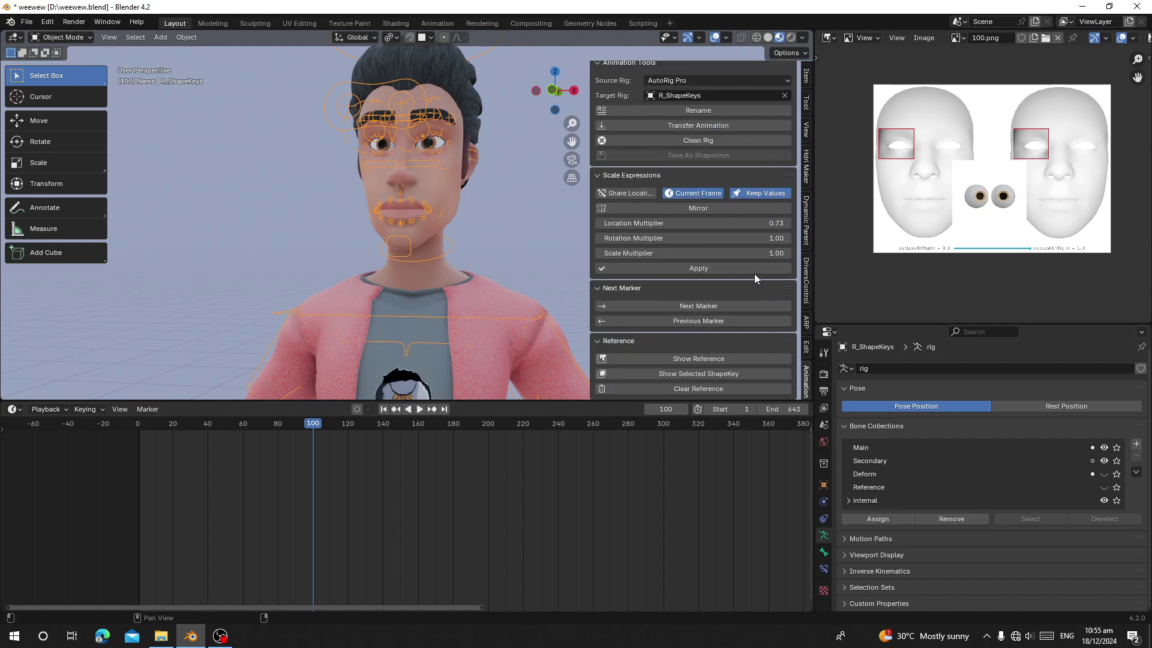
pyautogui.scroll(-4, 754, 274)
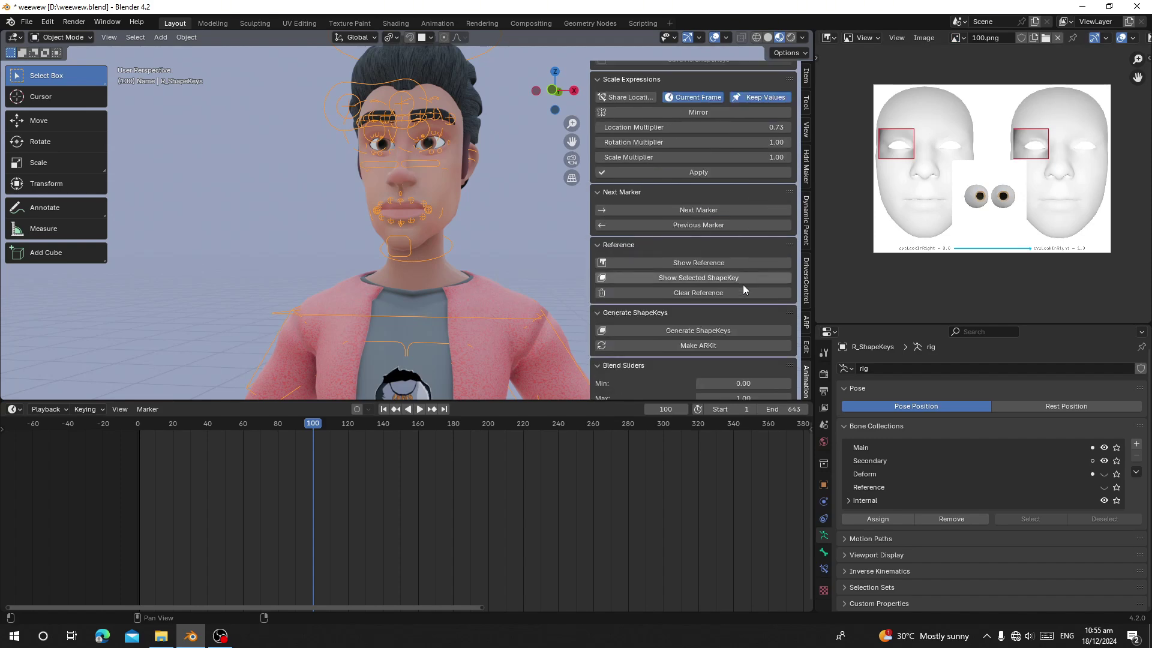
pyautogui.click(701, 294)
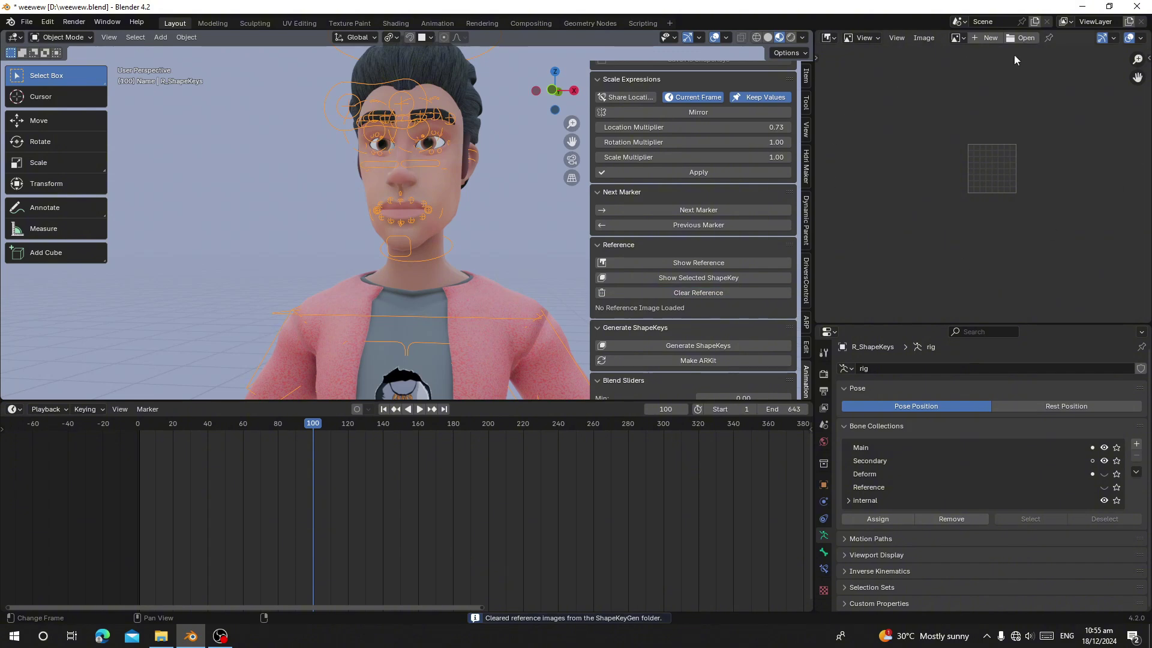
pyautogui.click(958, 37)
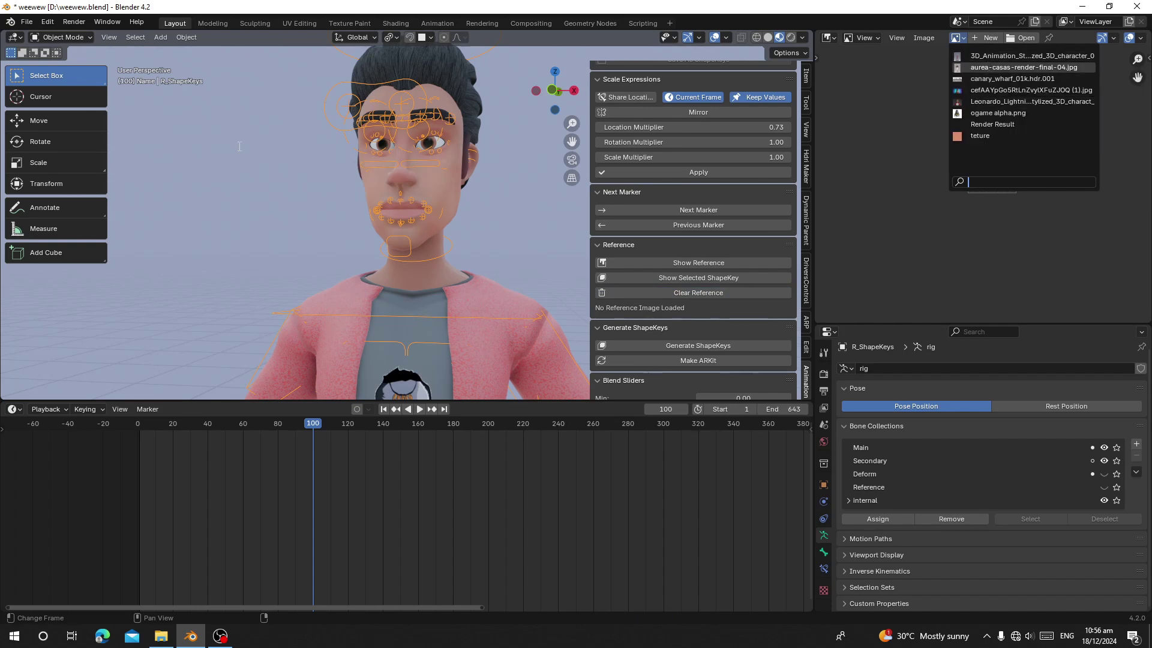
# - Select the character's body mesh and set its eyeBlinkLeft shape key value to 1.000
pyautogui.click(419, 179)
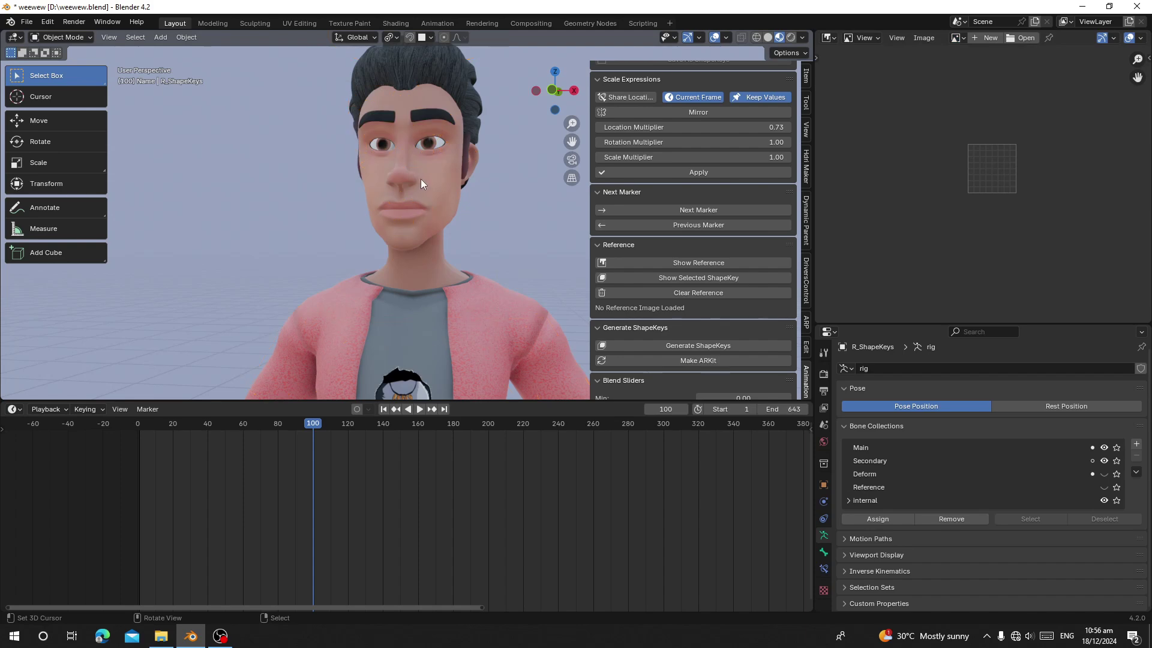
pyautogui.scroll(4, 410, 253)
pyautogui.scroll(-4, 943, 460)
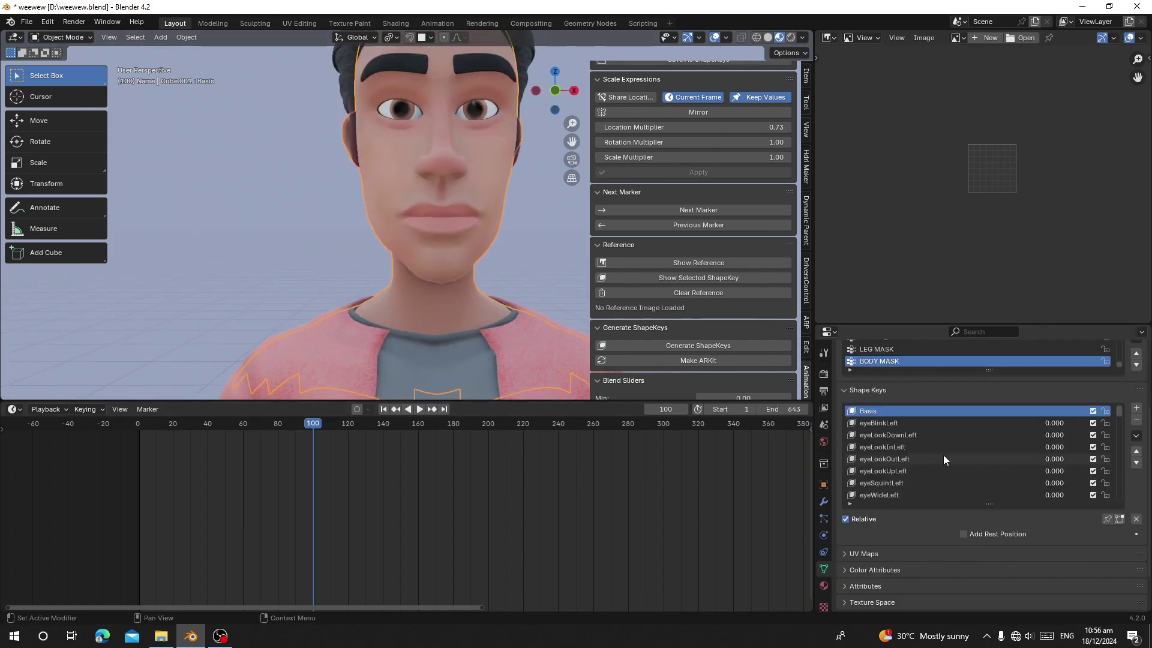
pyautogui.click(867, 422)
pyautogui.moveTo(968, 533); pyautogui.dragTo(1127, 533)
pyautogui.scroll(7, 485, 275)
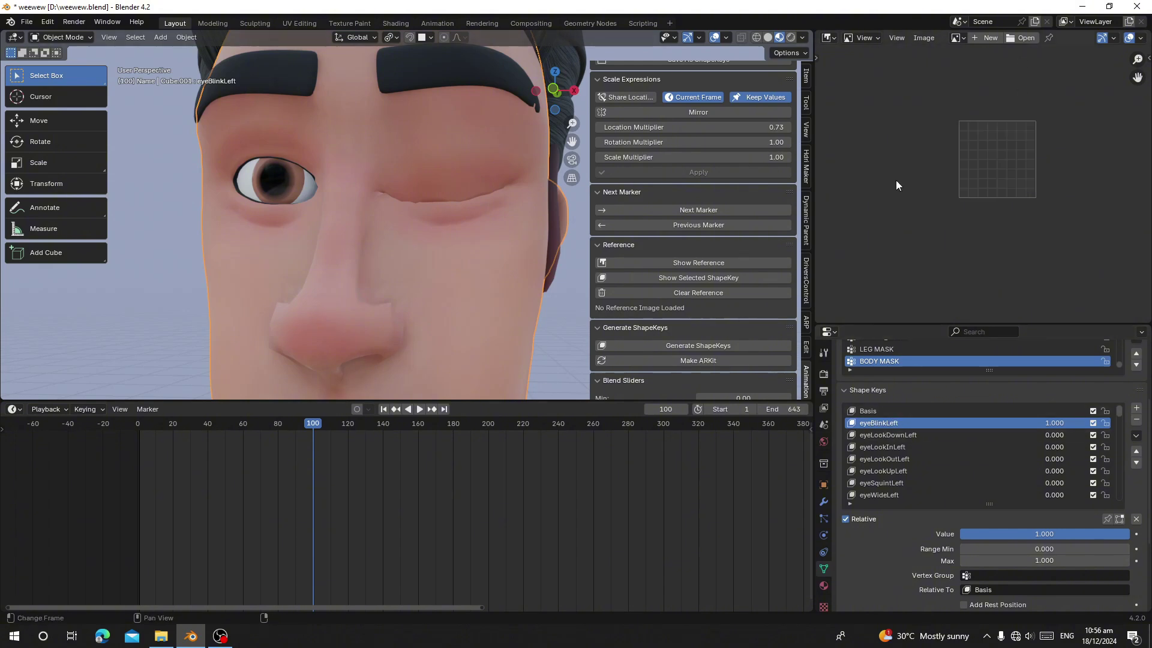
pyautogui.scroll(4, 896, 185)
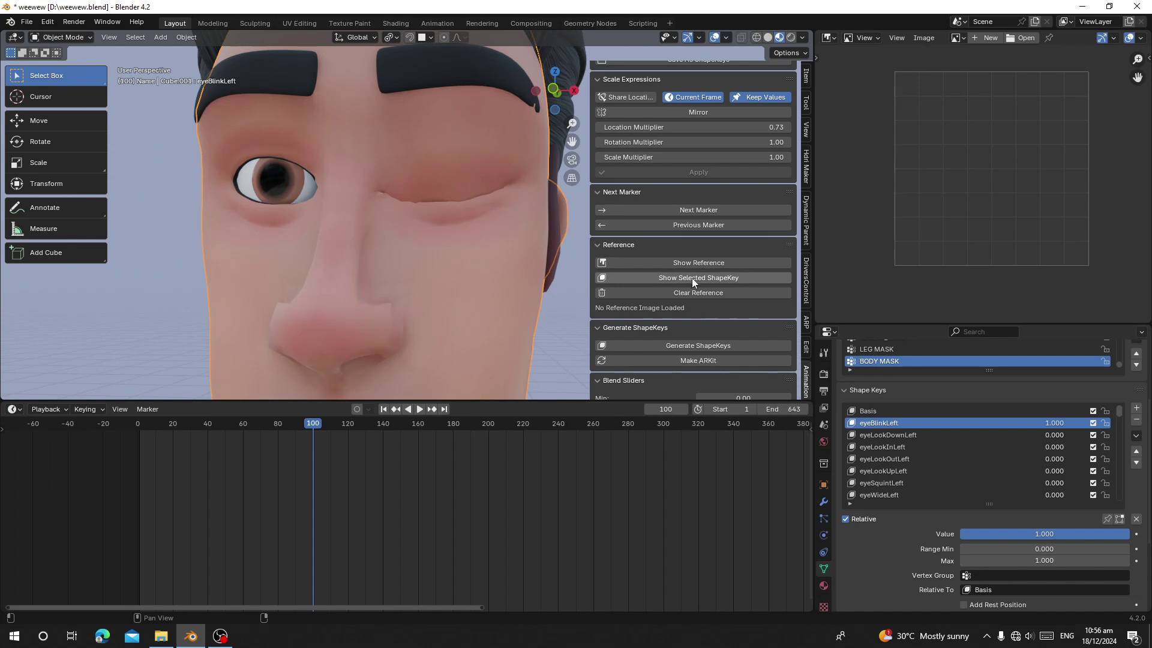
# - Show the add-on's reference image for the selected eyeBlinkLeft shape key and frame the closed-eye face
pyautogui.click(724, 279)
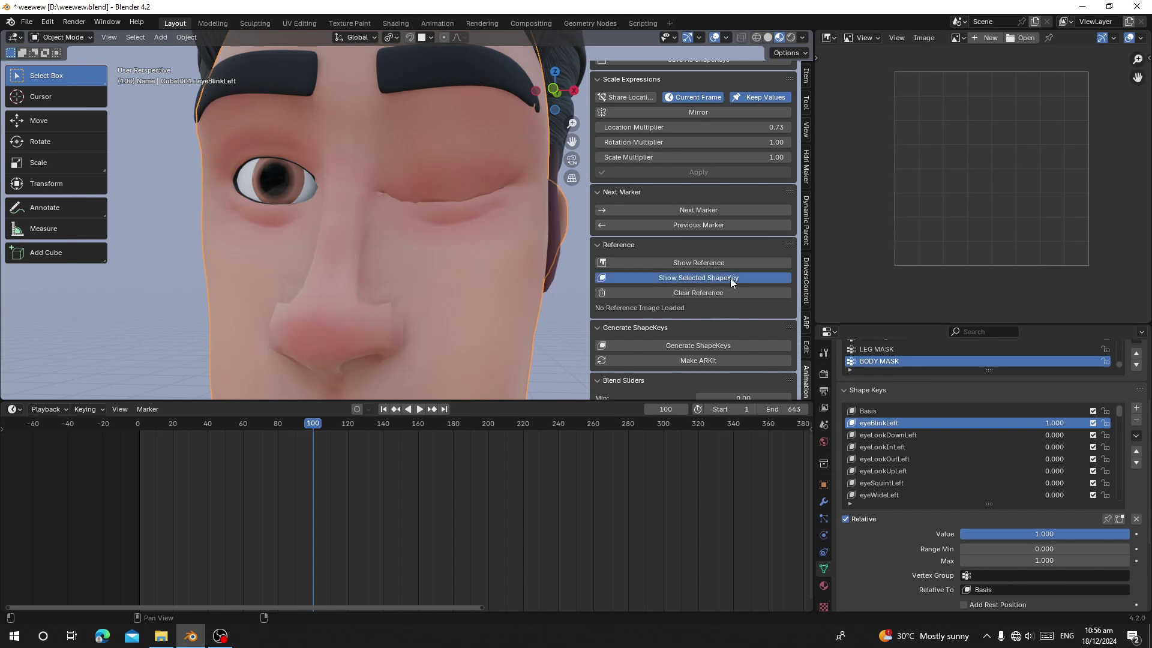
pyautogui.scroll(-3, 993, 186)
pyautogui.moveTo(1044, 315); pyautogui.dragTo(869, 277, button='middle')
pyautogui.scroll(1, 869, 277)
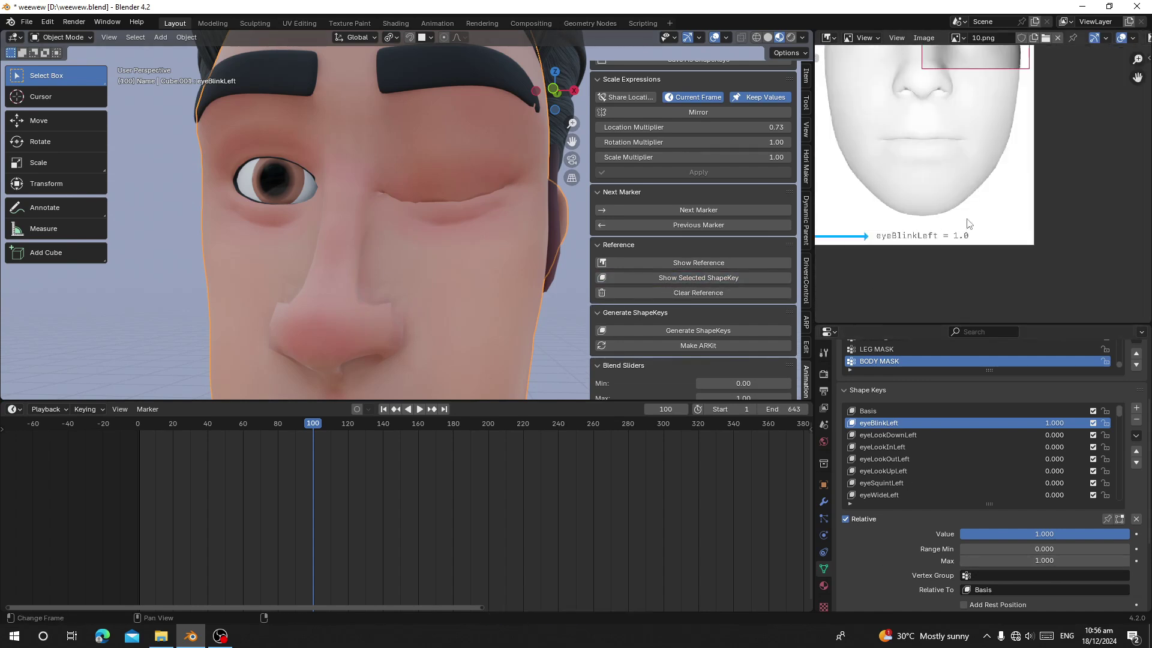
pyautogui.moveTo(968, 240); pyautogui.dragTo(996, 247, button='middle')
pyautogui.moveTo(970, 182); pyautogui.dragTo(959, 226, button='middle')
pyautogui.moveTo(929, 150); pyautogui.dragTo(1061, 157, button='middle')
# - Compare the blink with its reference by lowering eyeBlinkLeft to 0.000 and raising it back to 1.000
pyautogui.moveTo(1127, 534); pyautogui.dragTo(961, 534)
pyautogui.moveTo(878, 165); pyautogui.dragTo(785, 180, button='middle')
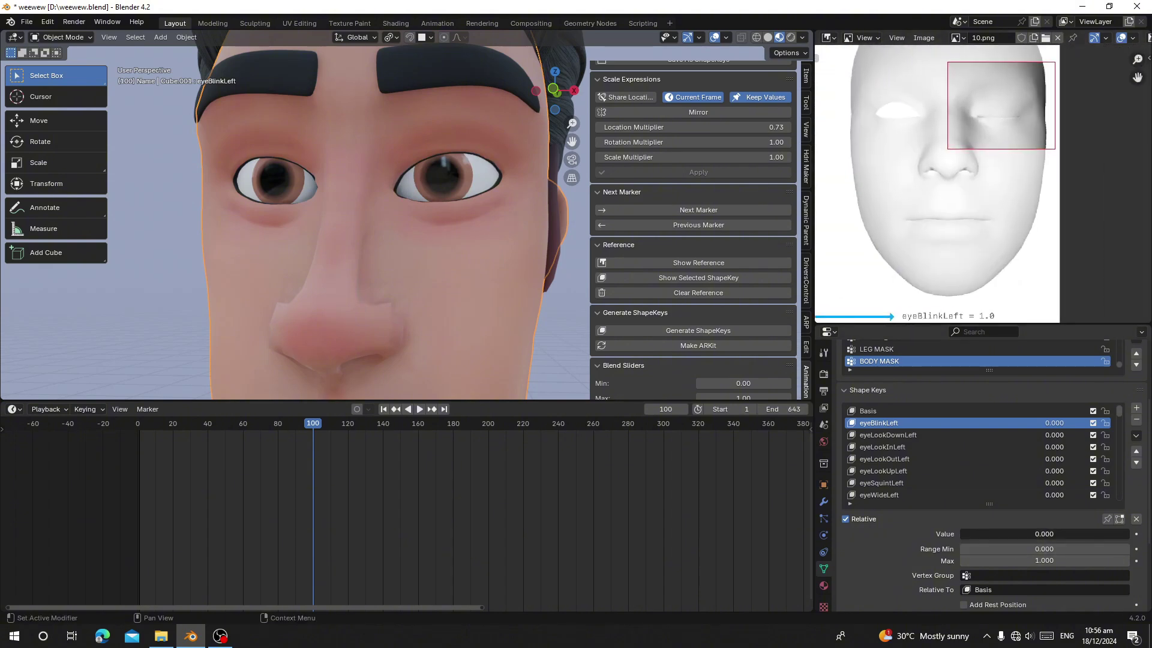
pyautogui.moveTo(1003, 534); pyautogui.dragTo(1127, 534)
pyautogui.moveTo(924, 189); pyautogui.dragTo(877, 211, button='middle')
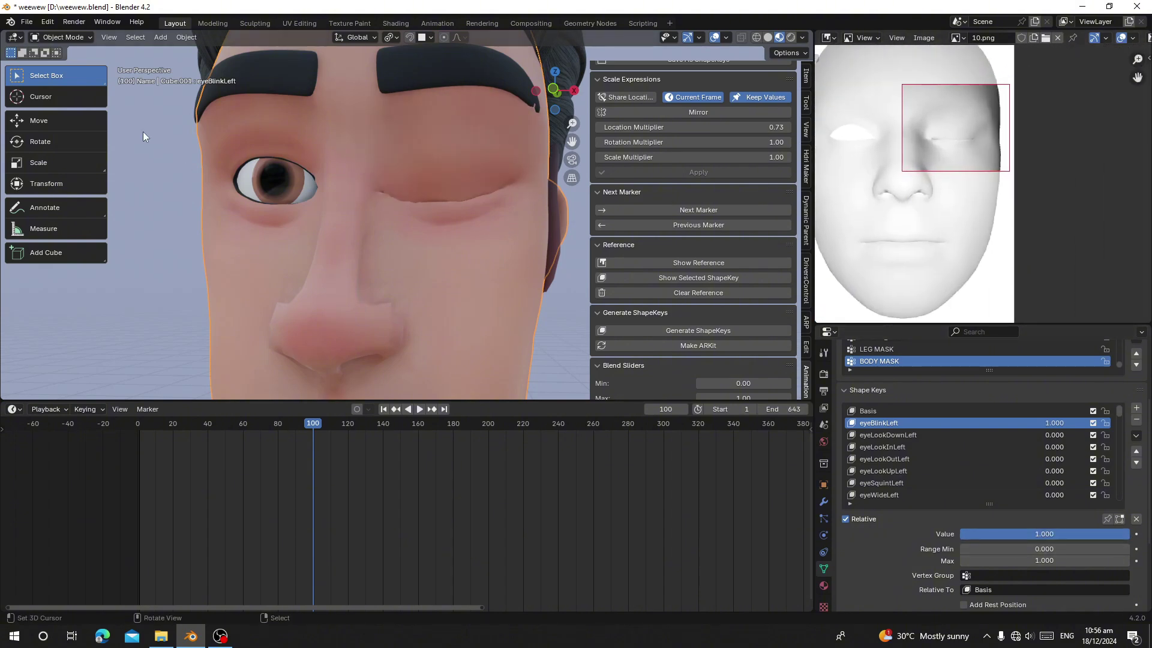
# - In Sculpt Mode, reduce the Grab brush radius to 88 px and smooth the inner corner of the closed left eyelid
pyautogui.click(78, 37)
pyautogui.click(63, 81)
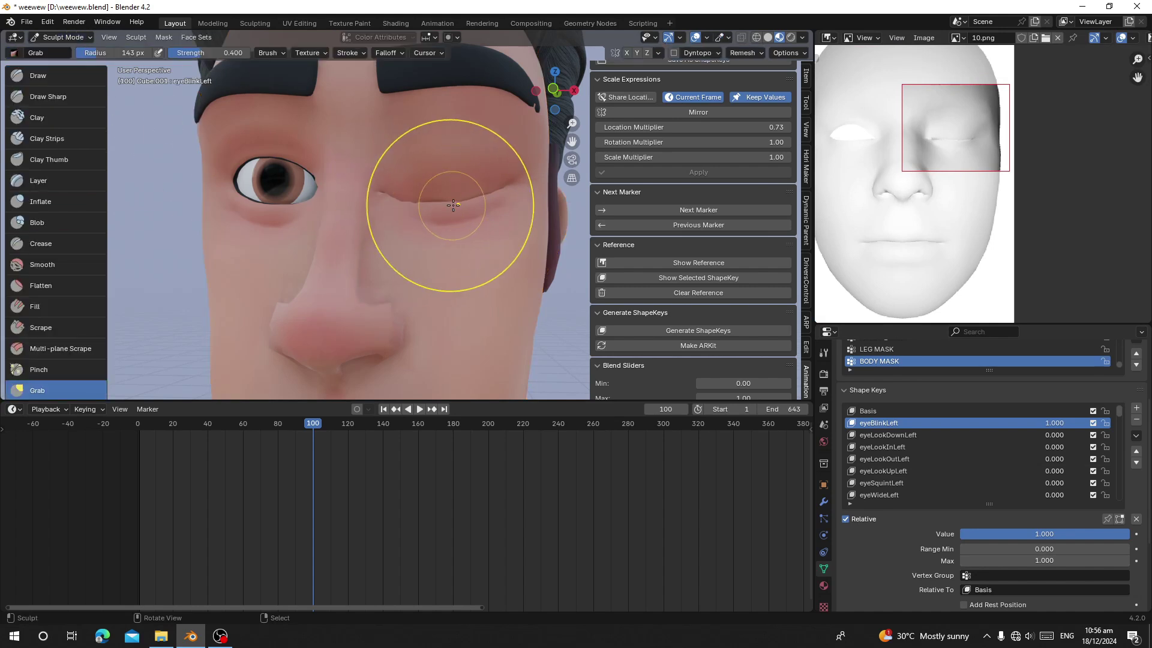
pyautogui.press('f')
pyautogui.click(422, 216)
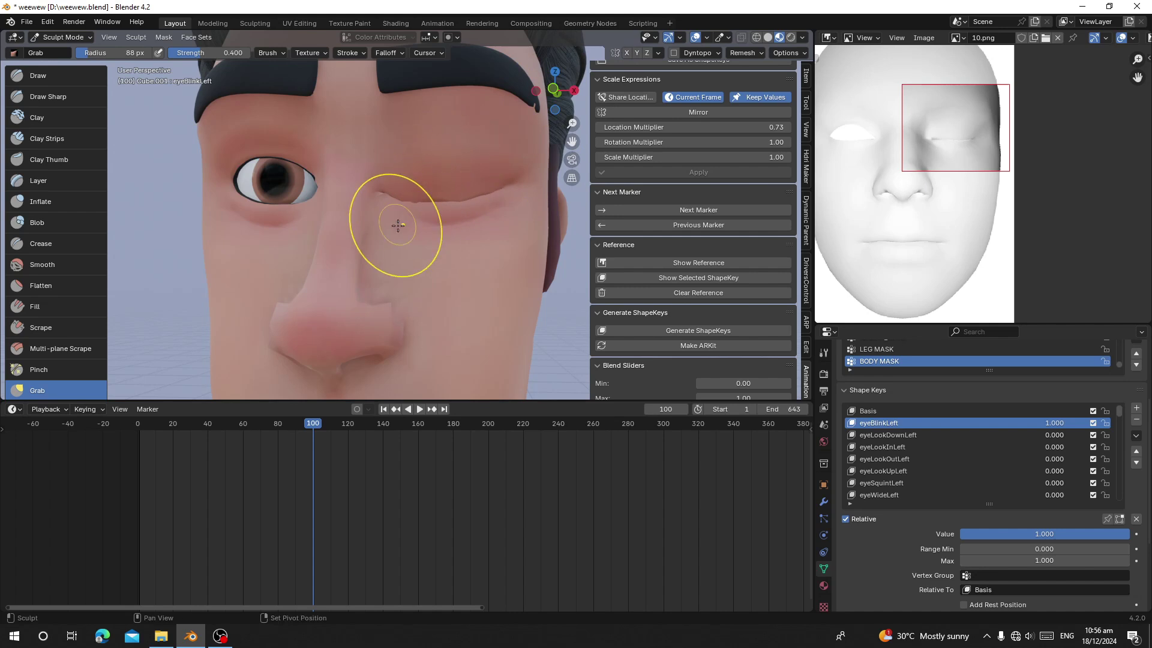
pyautogui.moveTo(400, 223)
pyautogui.keyDown('shift'); pyautogui.mouseDown()
pyautogui.moveTo(466, 216)
pyautogui.moveTo(382, 190)
pyautogui.mouseUp(); pyautogui.keyUp('shift')
pyautogui.keyDown('shift'); pyautogui.moveTo(392, 193); pyautogui.dragTo(414, 201); pyautogui.keyUp('shift')
pyautogui.scroll(-2, 471, 223)
pyautogui.moveTo(441, 225)
pyautogui.mouseDown(button='middle')
pyautogui.moveTo(481, 229)
pyautogui.moveTo(446, 226)
pyautogui.mouseUp(button='middle')
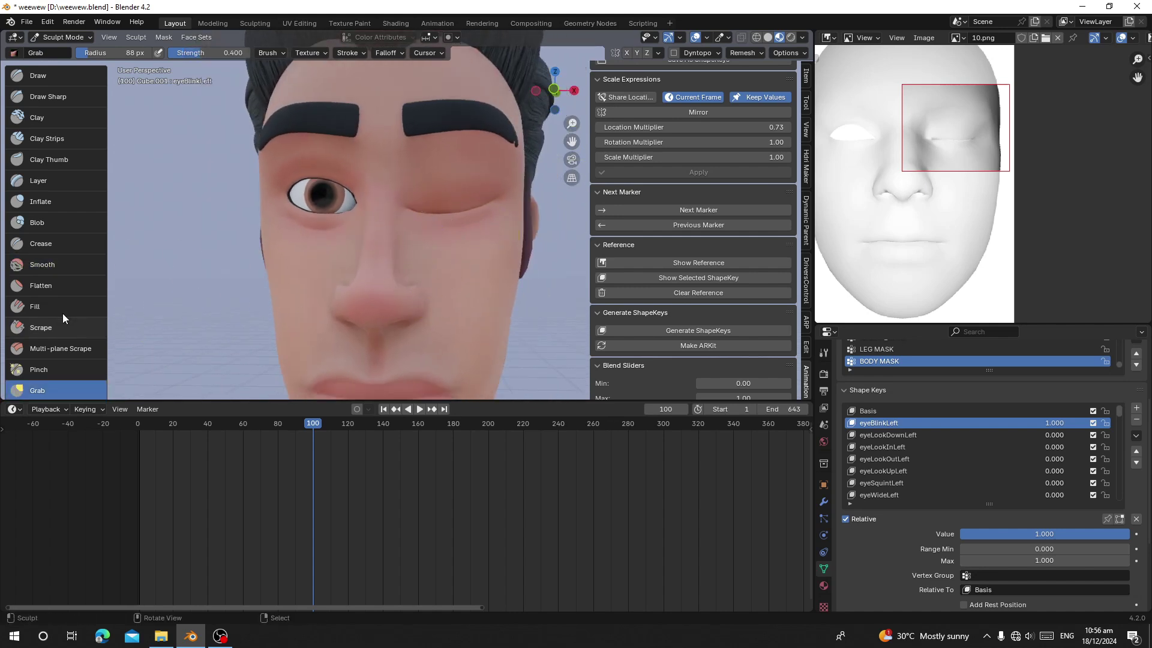
# - Switch to the Smooth brush, inspect the closed left eyelid, and reset the eyeBlinkLeft value to 0.000
pyautogui.scroll(-4, 62, 312)
pyautogui.click(52, 169)
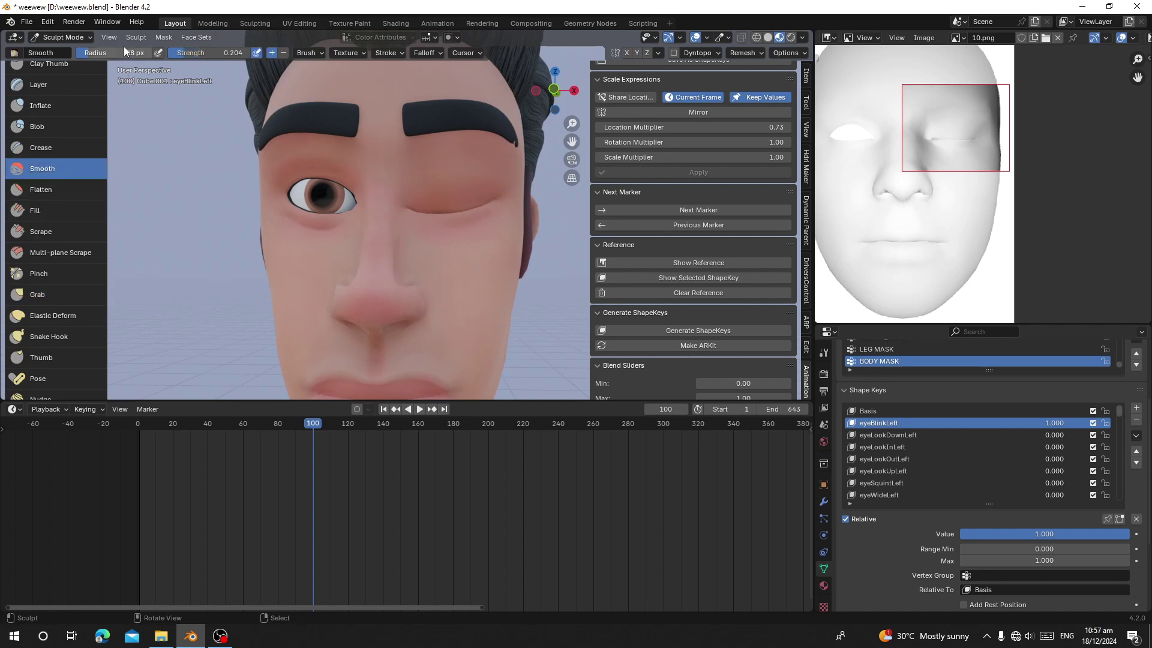
pyautogui.scroll(3, 403, 210)
pyautogui.scroll(-4, 468, 228)
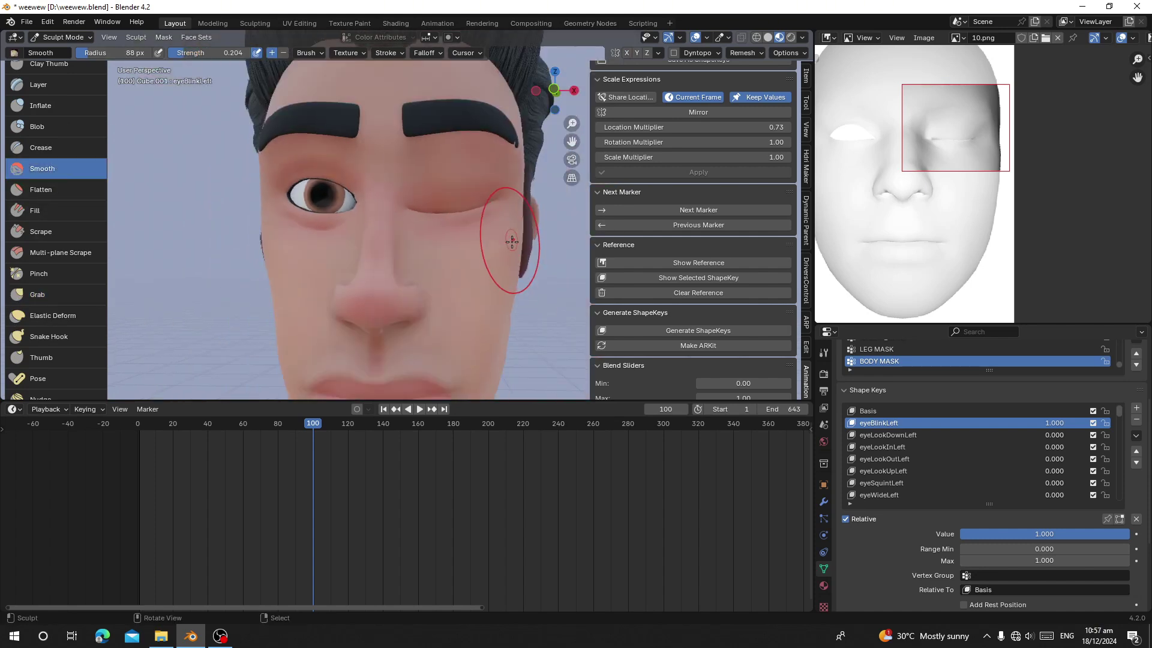
pyautogui.moveTo(509, 236); pyautogui.dragTo(474, 226, button='middle')
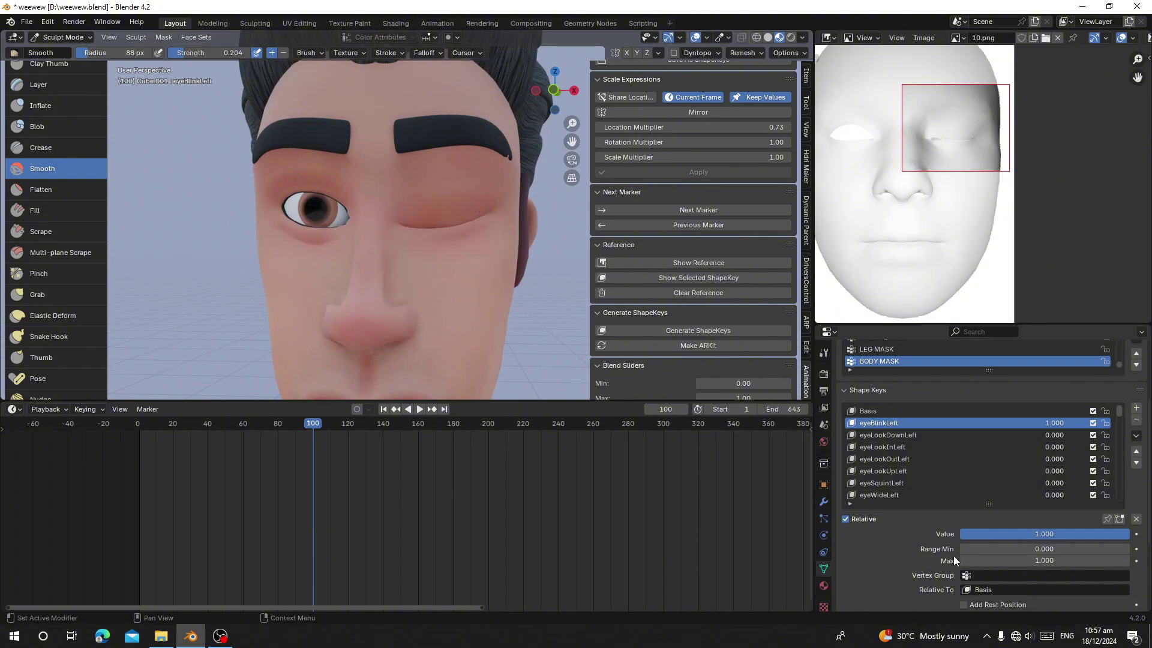
pyautogui.press('BackSpace')
# - Set the eyeWideLeft shape key to 1.000 and show its reference image
pyautogui.scroll(-3, 939, 474)
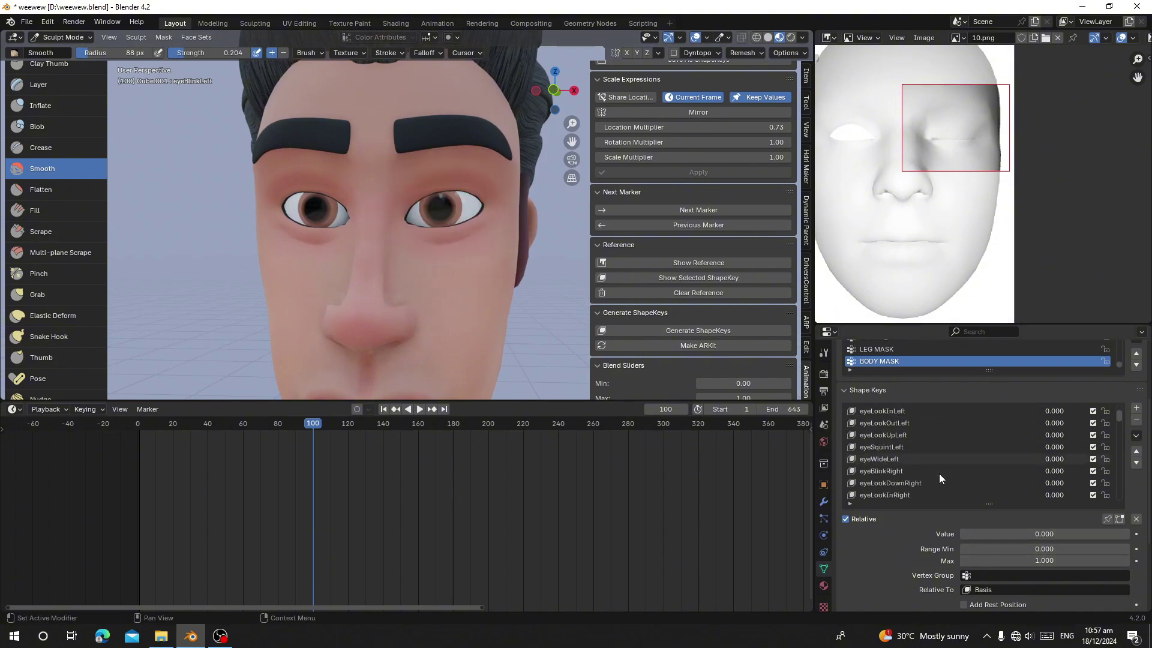
pyautogui.click(894, 467)
pyautogui.click(882, 461)
pyautogui.moveTo(991, 533); pyautogui.dragTo(1127, 533)
pyautogui.moveTo(935, 143); pyautogui.dragTo(949, 153, button='middle')
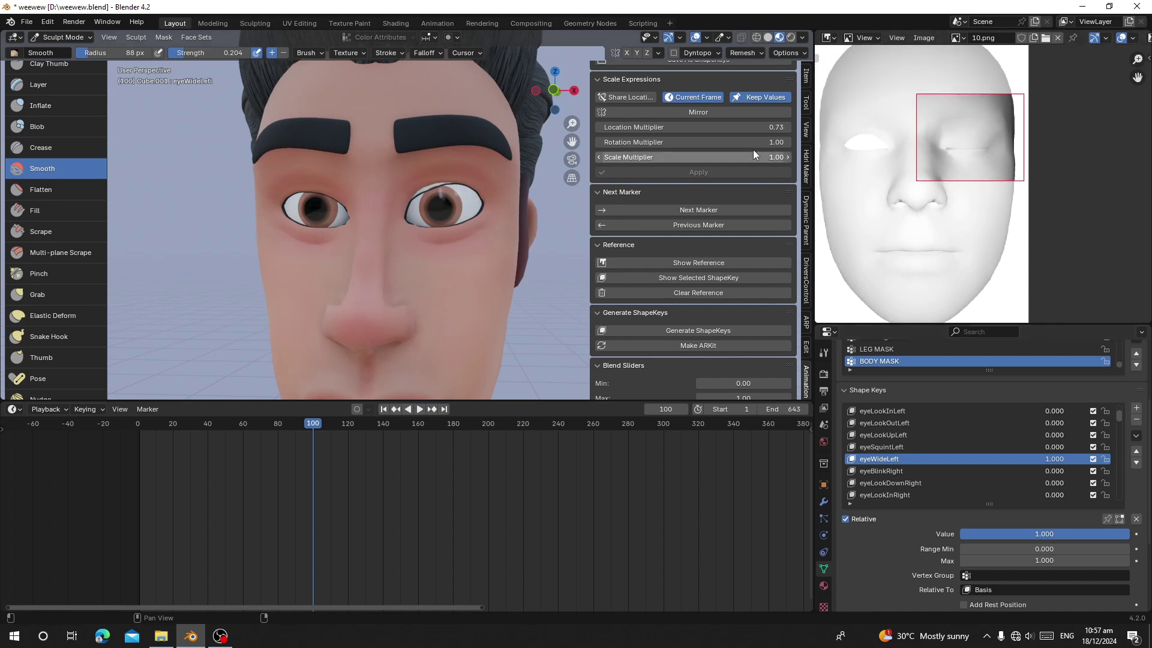
pyautogui.click(696, 279)
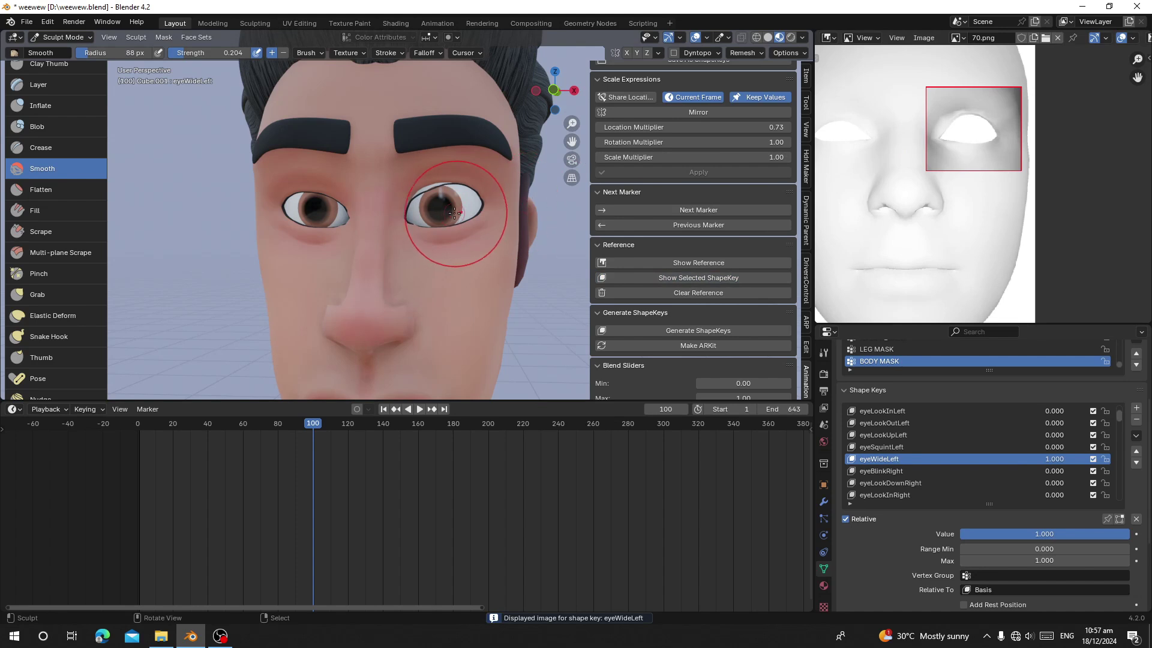
# - Stroke the left eye's upper lid with the Smooth brush on eyeWideLeft, and switch to the Grab brush
pyautogui.scroll(2, 462, 227)
pyautogui.moveTo(453, 170); pyautogui.dragTo(443, 180)
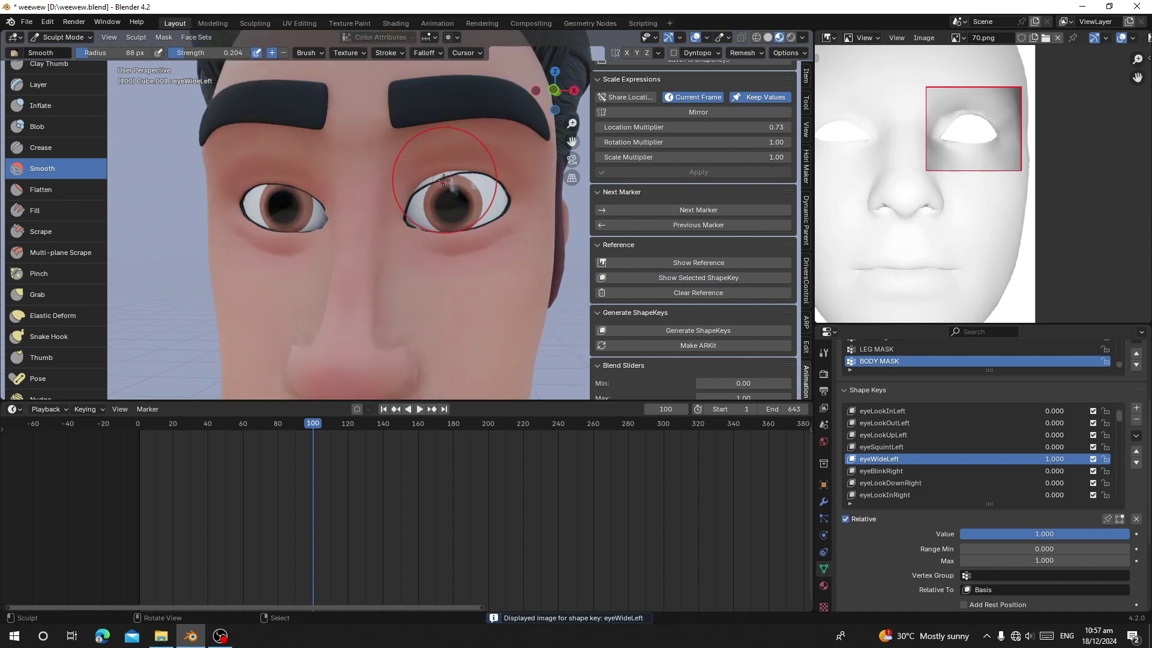
pyautogui.press('g')
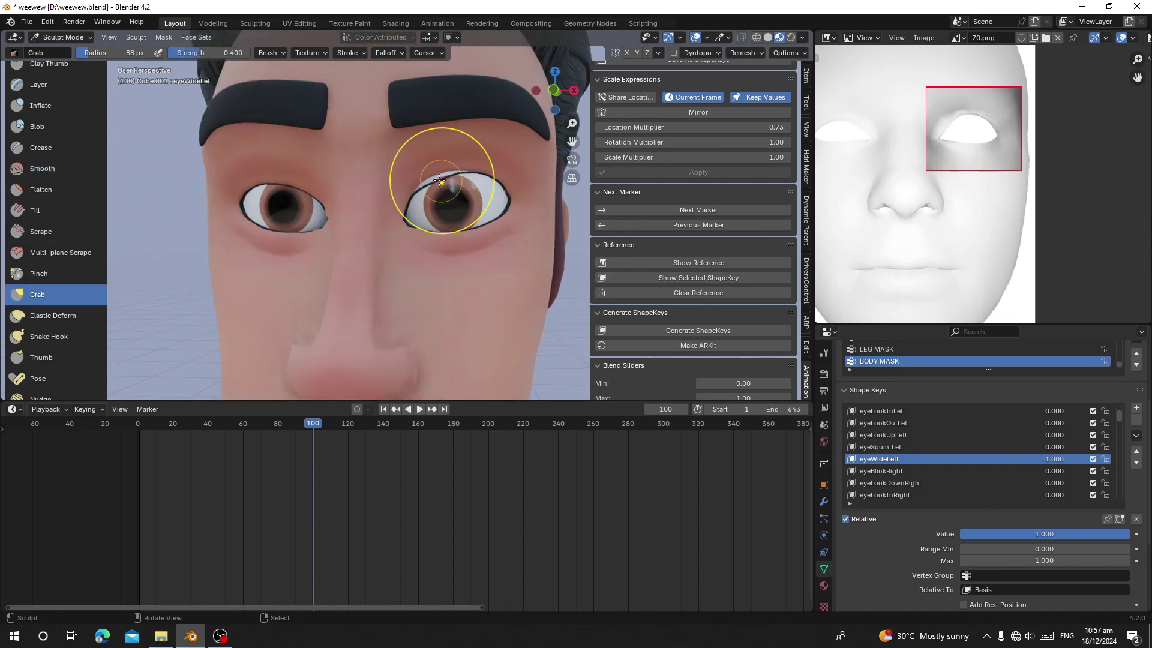
pyautogui.scroll(3, 444, 171)
pyautogui.scroll(-1, 378, 218)
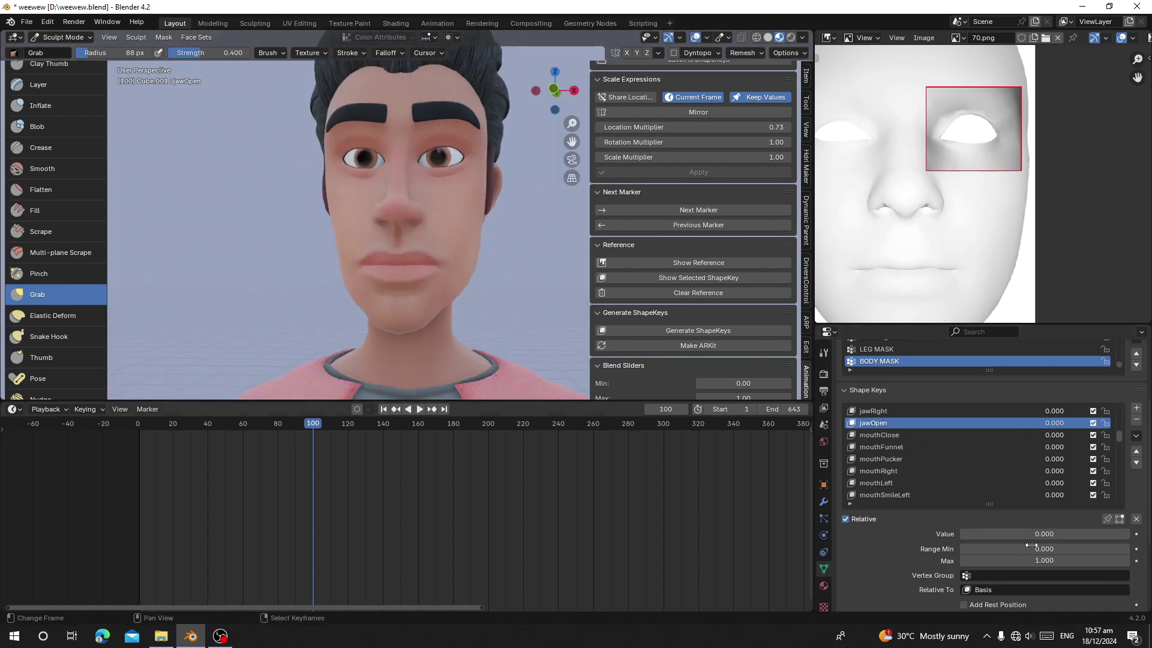
# - Set the jawOpen shape key to 1.000 and show its reference image to compare the open mouth
pyautogui.moveTo(978, 530); pyautogui.dragTo(1128, 532)
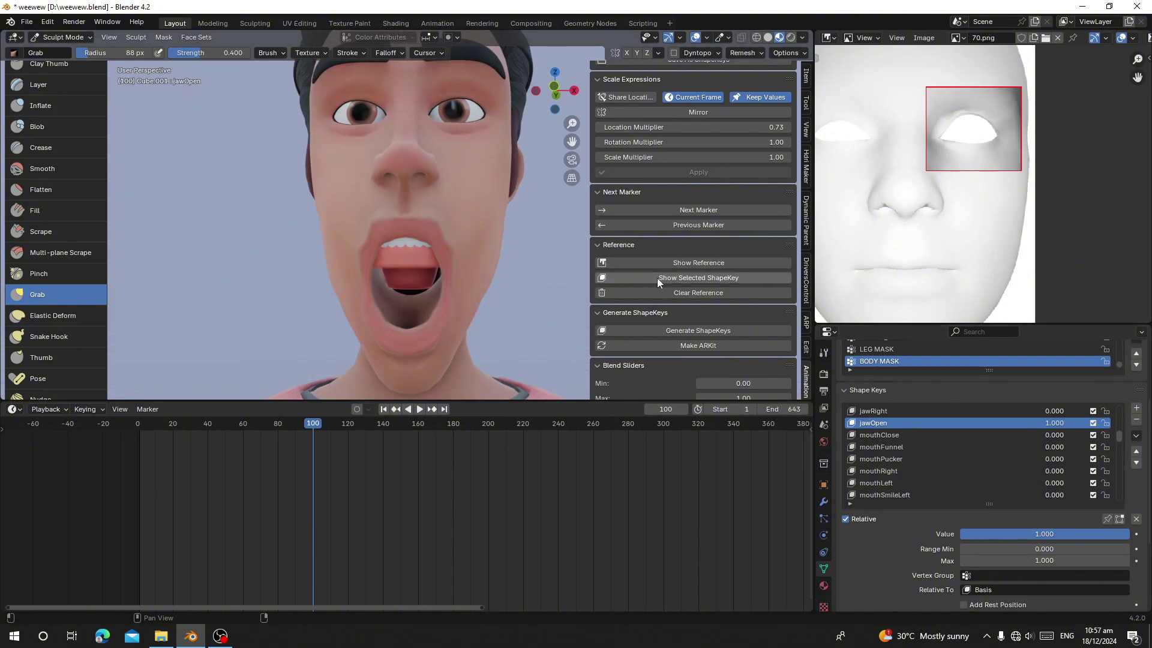
pyautogui.click(686, 278)
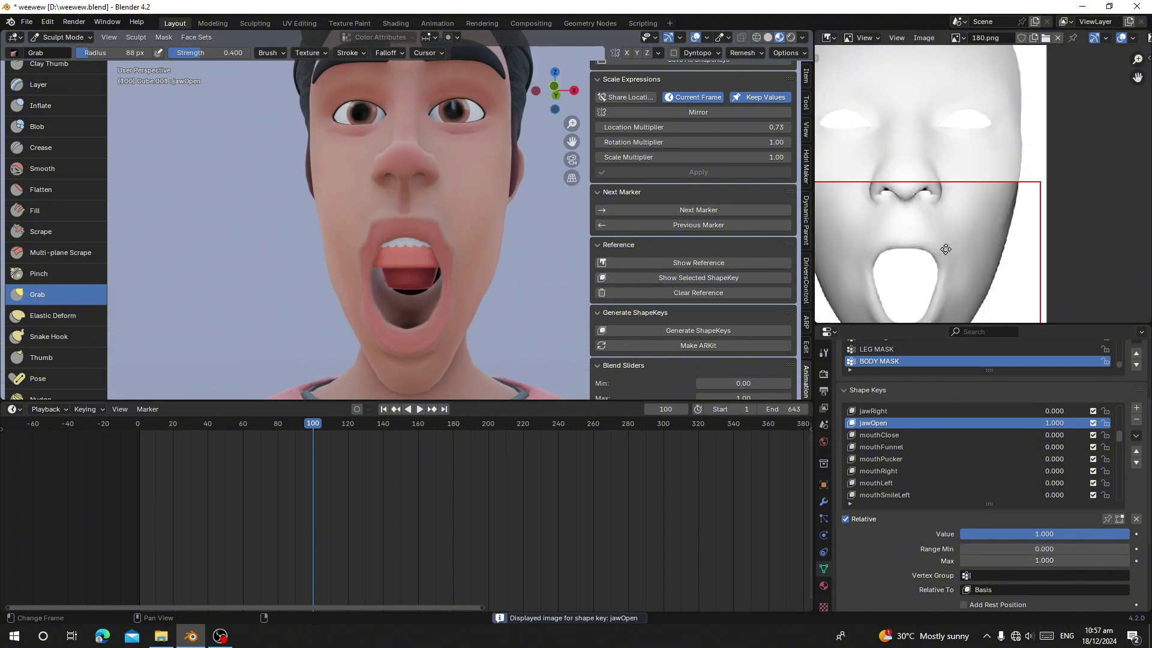
pyautogui.moveTo(971, 218); pyautogui.dragTo(939, 210, button='middle')
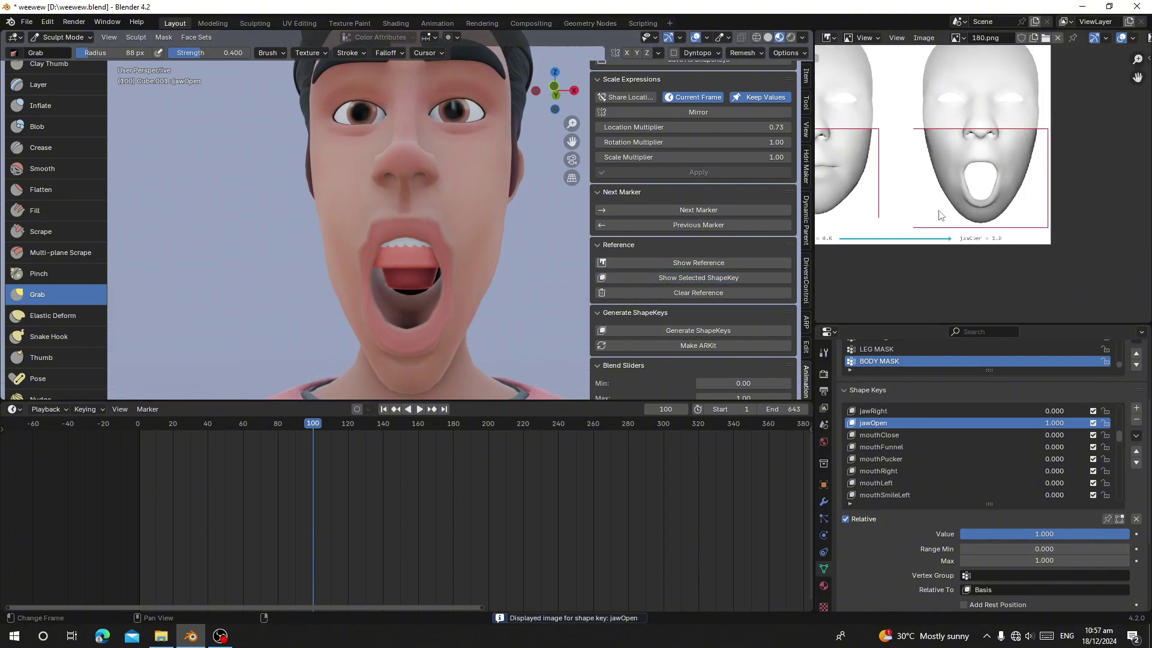
pyautogui.scroll(2, 387, 270)
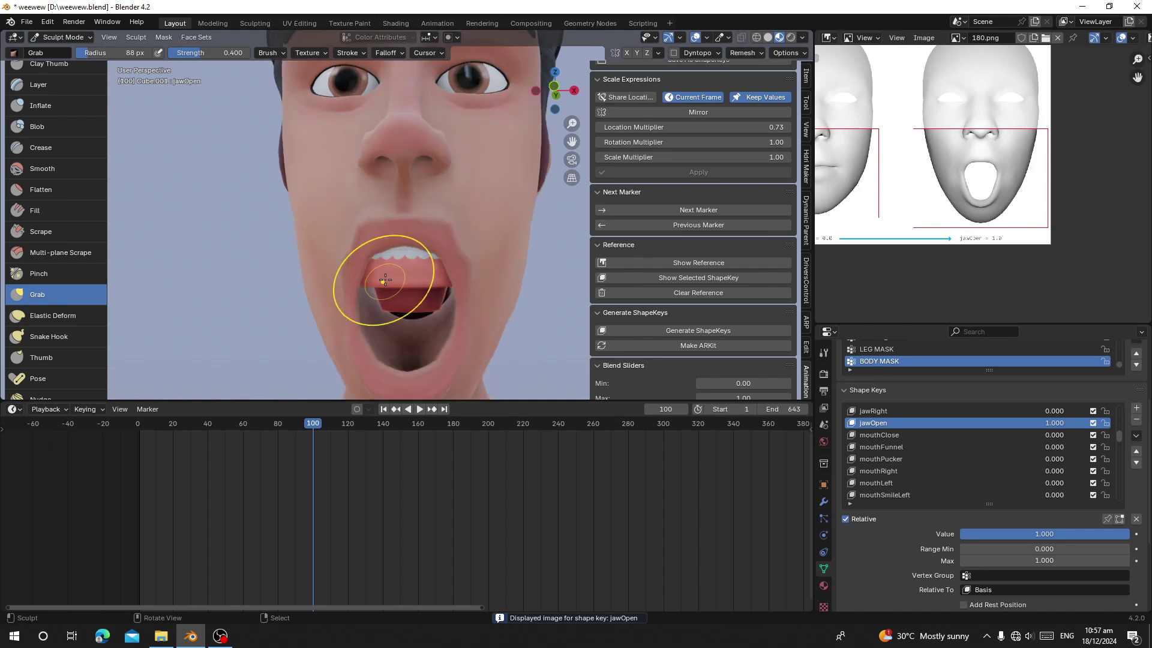
# - Return to Object Mode, select the teeth mesh inside the open mouth, and raise its jawOpen shape key value
pyautogui.click(63, 37)
pyautogui.click(57, 48)
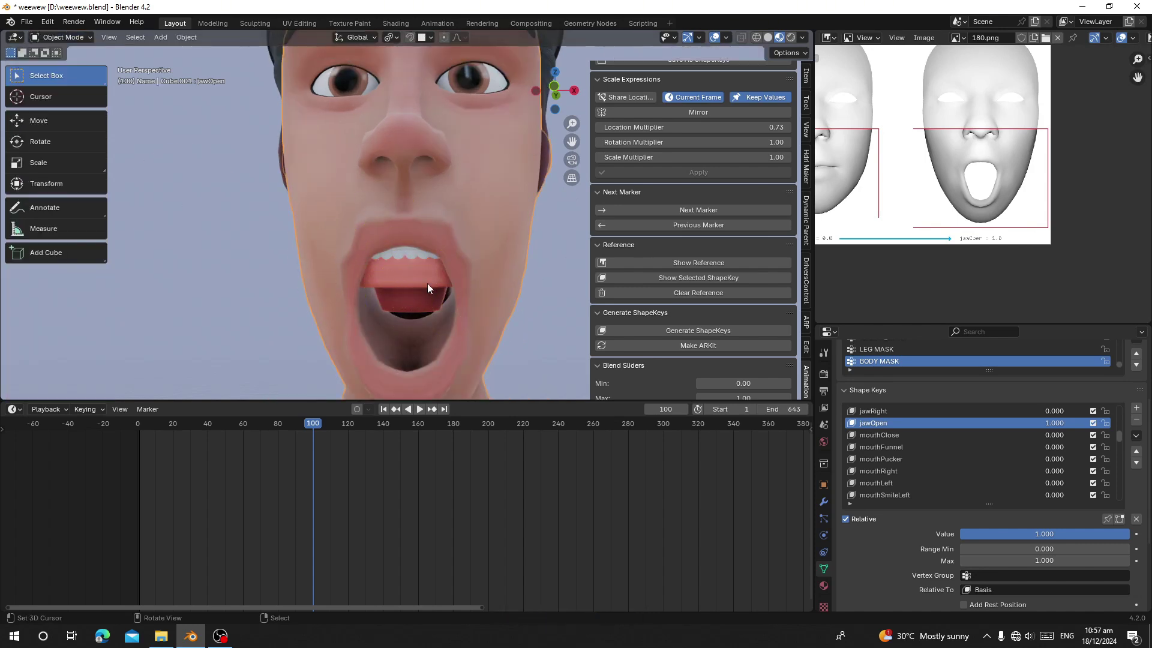
pyautogui.click(369, 279)
pyautogui.scroll(-5, 981, 485)
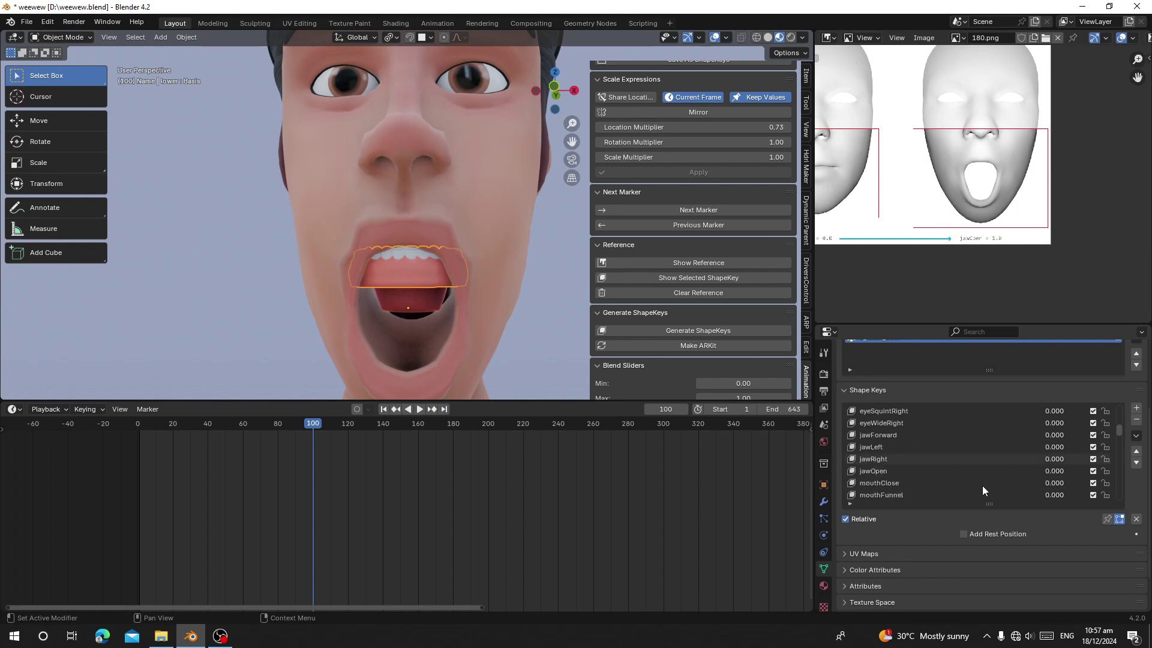
pyautogui.click(890, 471)
pyautogui.moveTo(966, 532); pyautogui.dragTo(1121, 533)
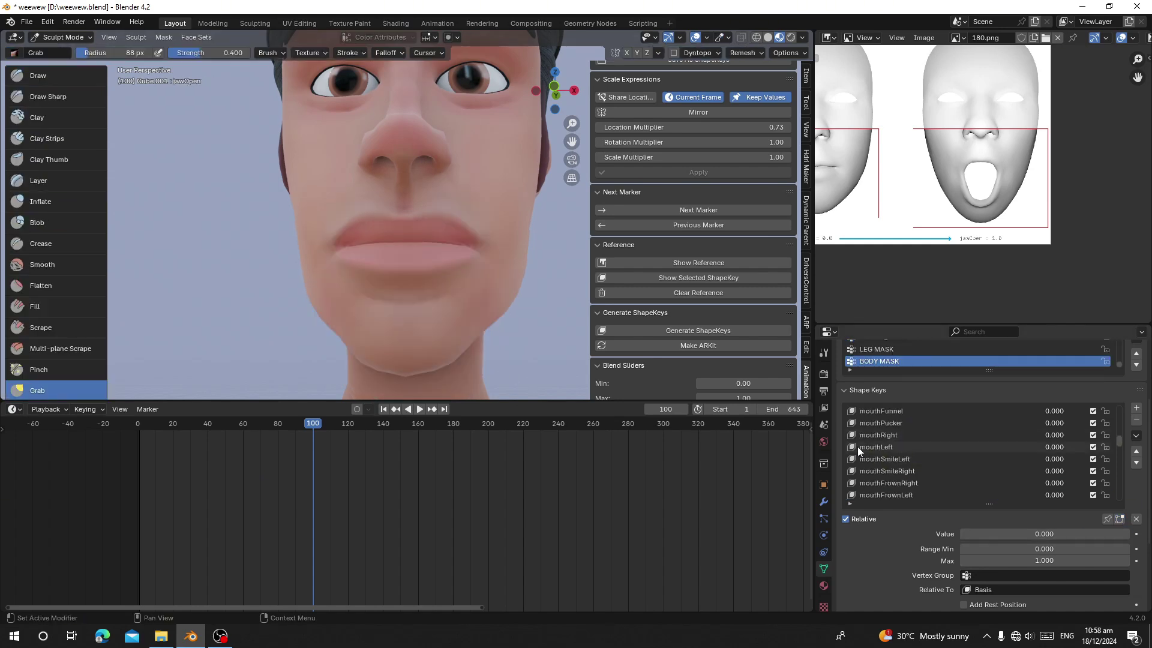
# - Set the body mesh's mouthLeft shape key to 1.000 and compare it with its reference image
pyautogui.click(875, 447)
pyautogui.moveTo(963, 531); pyautogui.dragTo(1128, 533)
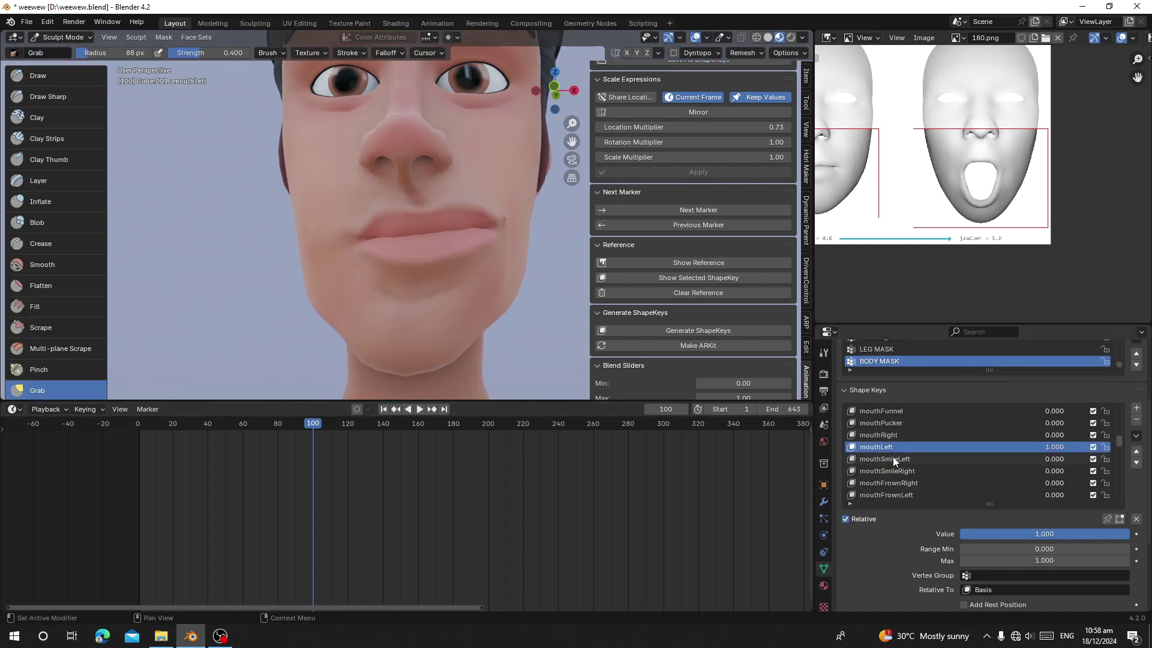
pyautogui.click(696, 279)
pyautogui.scroll(1, 984, 183)
pyautogui.moveTo(974, 190); pyautogui.dragTo(948, 182, button='middle')
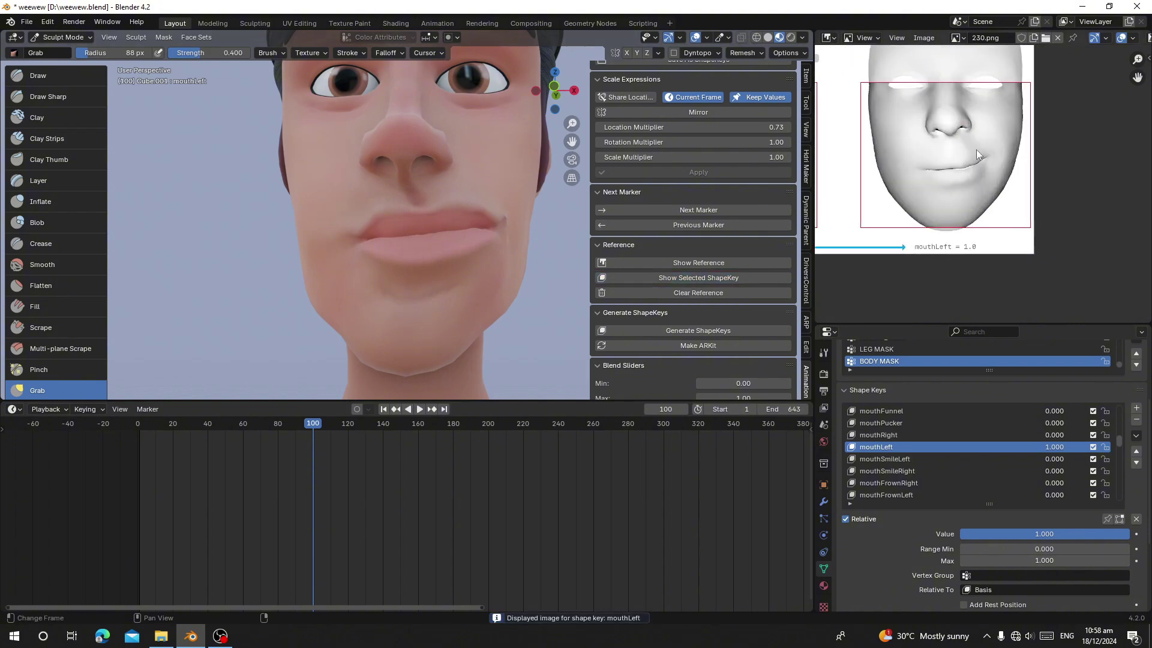
pyautogui.moveTo(411, 222); pyautogui.dragTo(479, 251, button='middle')
pyautogui.moveTo(365, 306); pyautogui.dragTo(420, 216, button='middle')
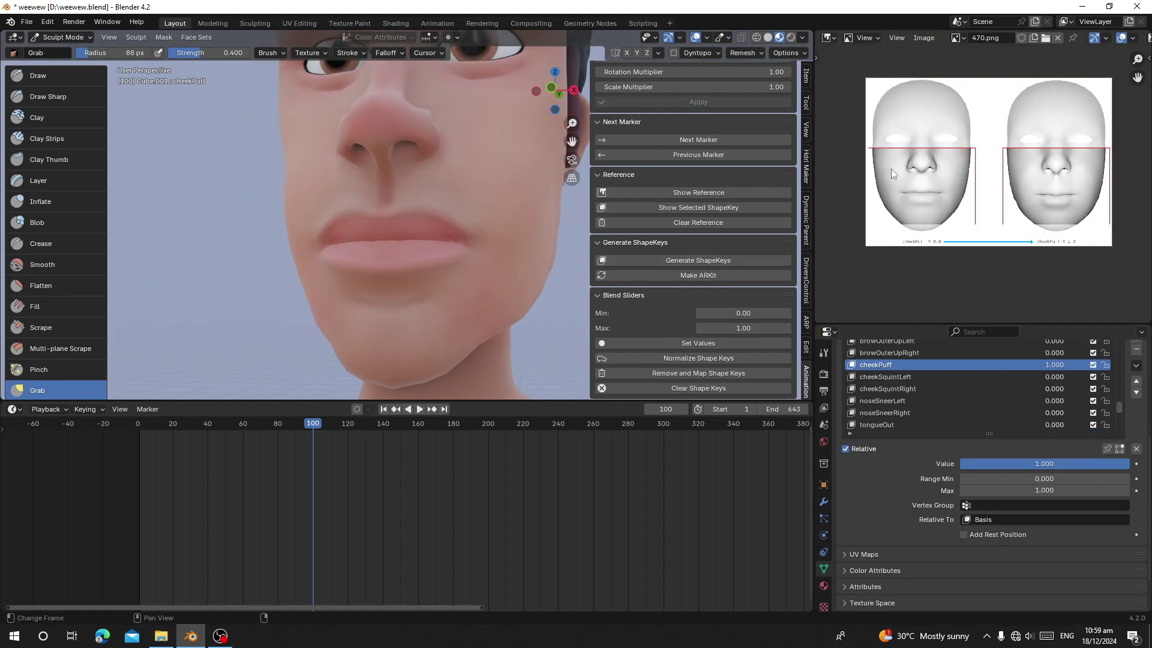
# - Clear the add-on's reference images and change the Image Editor area back to the Outliner
pyautogui.click(710, 227)
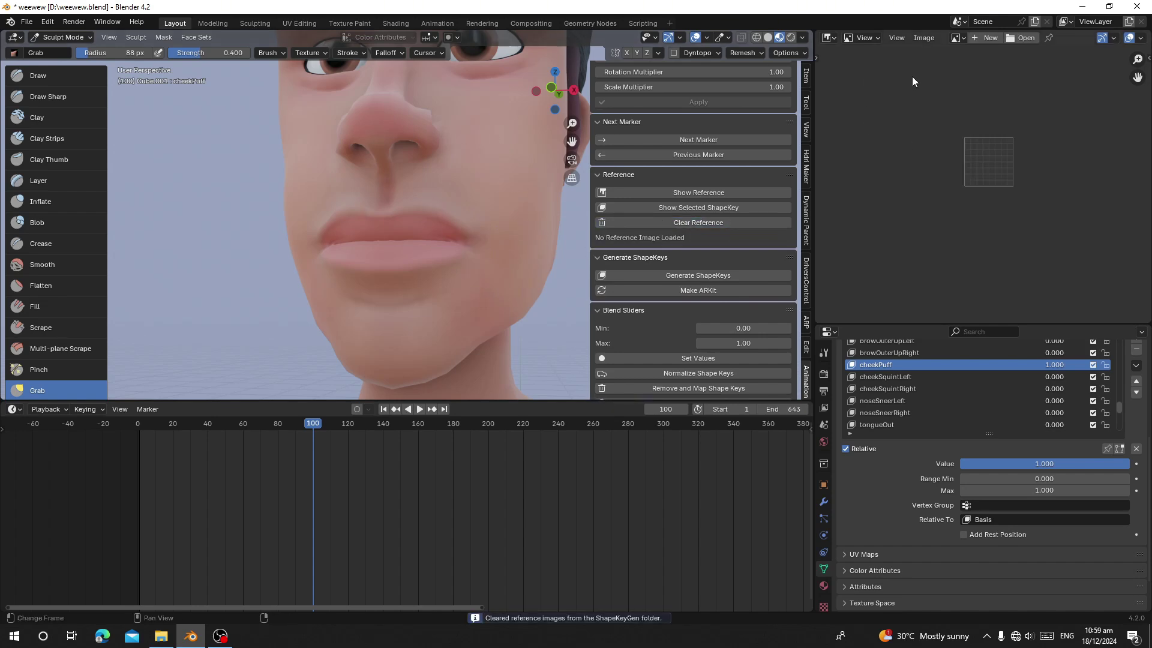
pyautogui.click(827, 40)
pyautogui.click(790, 67)
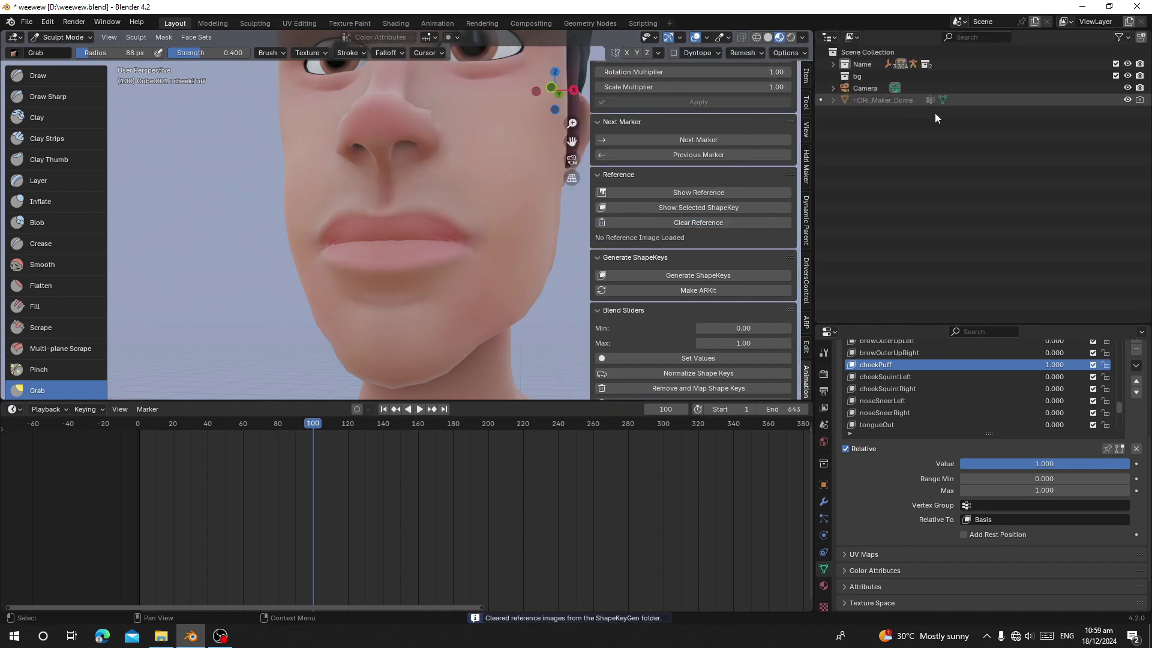
# - Leave Sculpt Mode and select the head control bone of the R_ShapeKeys rig in Pose Mode
pyautogui.scroll(-6, 313, 158)
pyautogui.click(61, 34)
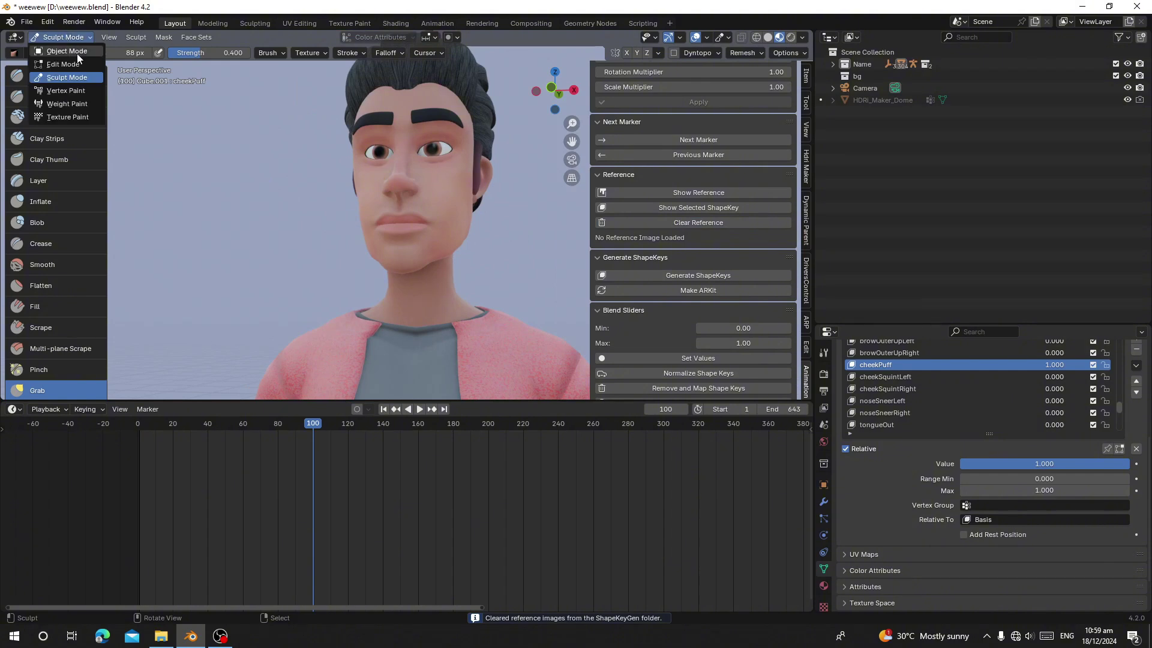
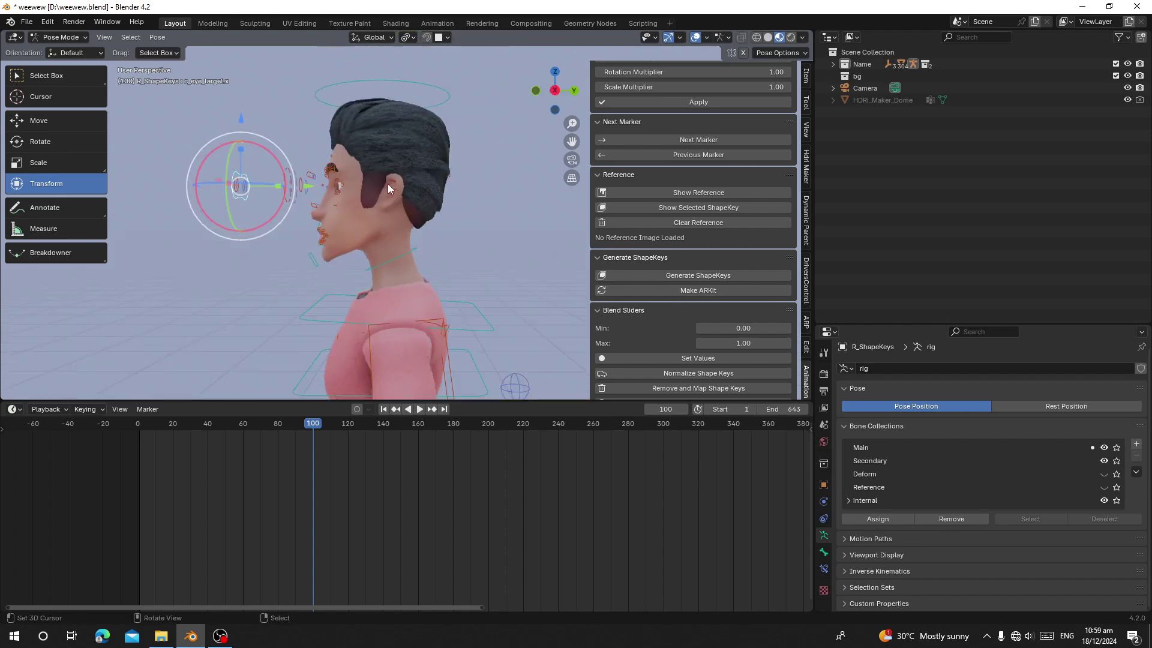
pyautogui.click(387, 85)
pyautogui.moveTo(387, 85); pyautogui.dragTo(498, 230, button='middle')
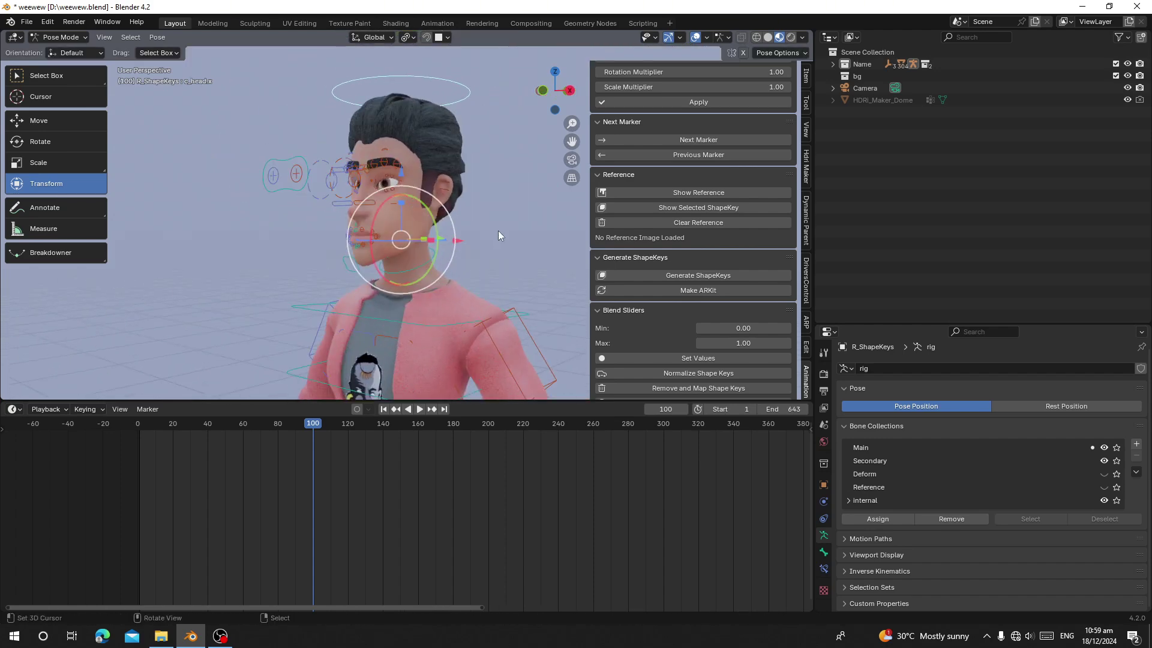
# - Return to Object Mode with the body mesh selected, and move the playhead to frame 46
pyautogui.rightClick(414, 222)
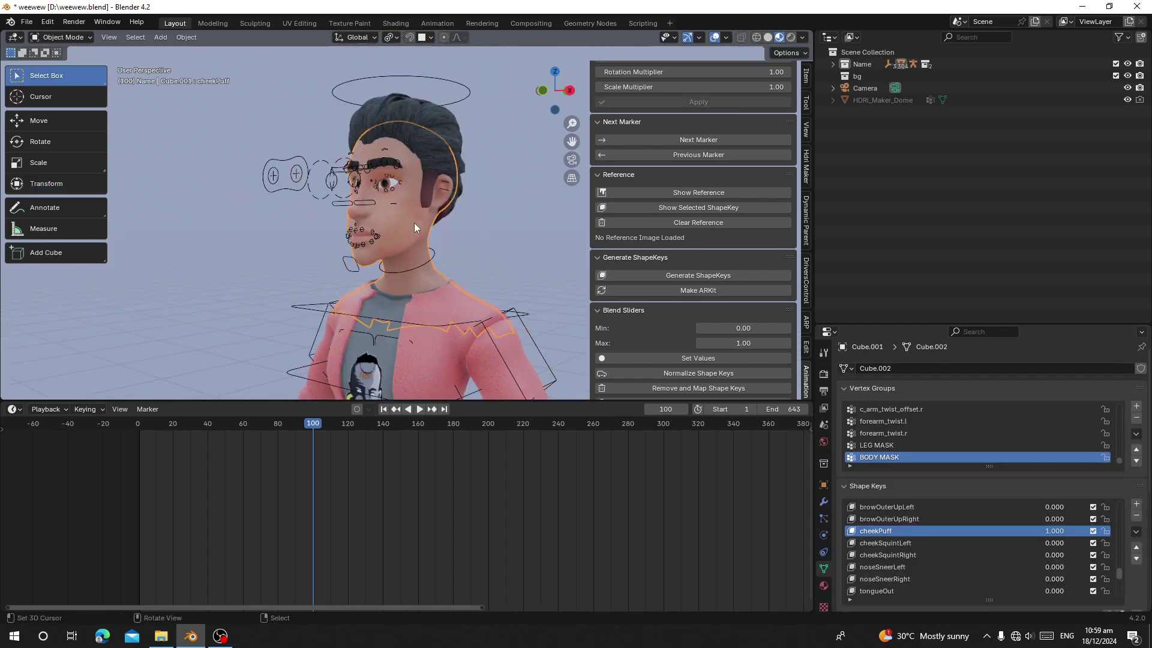
pyautogui.scroll(-3, 948, 513)
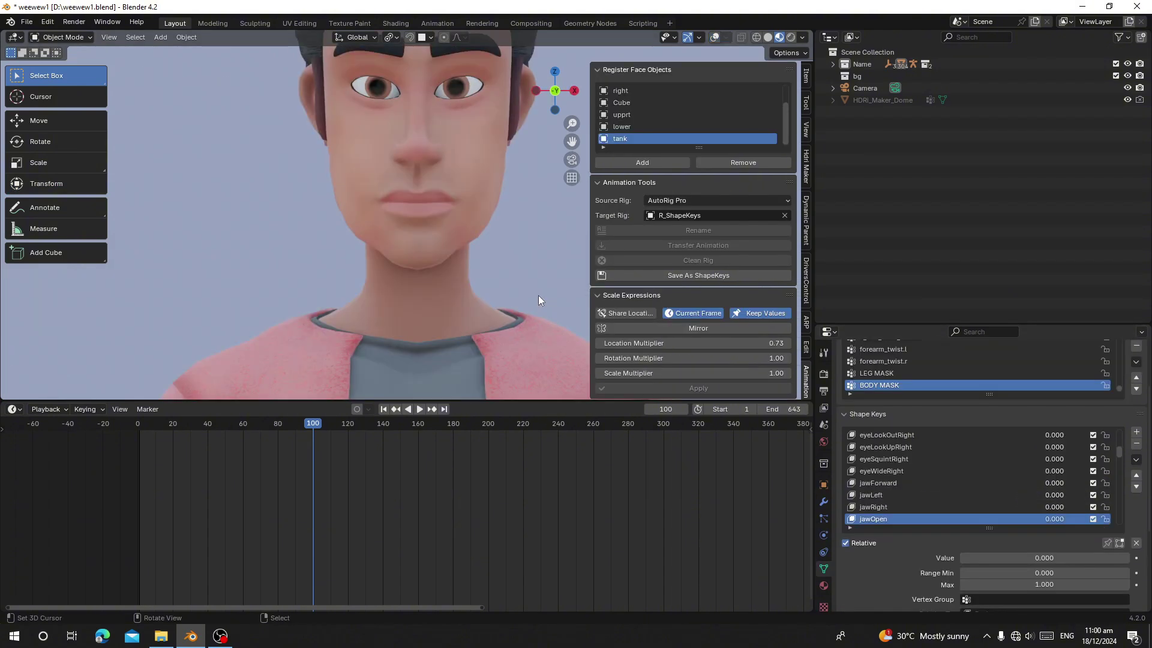
pyautogui.keyDown('shift'); pyautogui.moveTo(493, 288); pyautogui.dragTo(495, 363, button='middle'); pyautogui.keyUp('shift')
pyautogui.moveTo(203, 504)
pyautogui.mouseDown()
pyautogui.moveTo(181, 512)
pyautogui.moveTo(218, 508)
pyautogui.mouseUp()
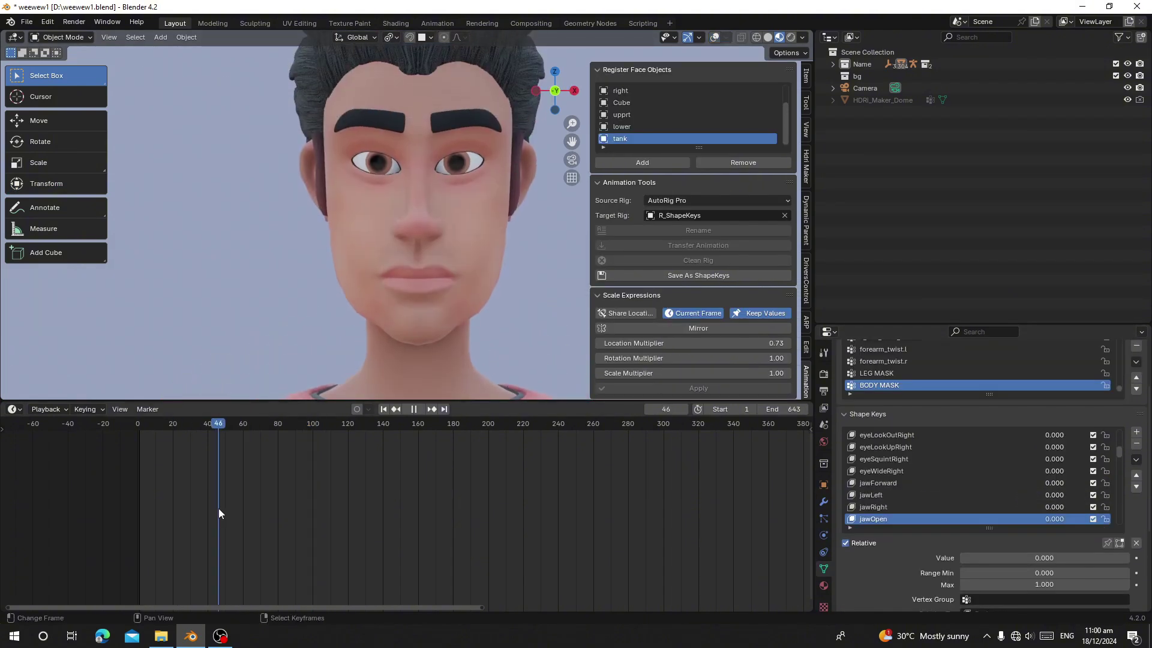
pyautogui.keyDown('shift'); pyautogui.moveTo(413, 245); pyautogui.dragTo(447, 275, button='middle'); pyautogui.keyUp('shift')
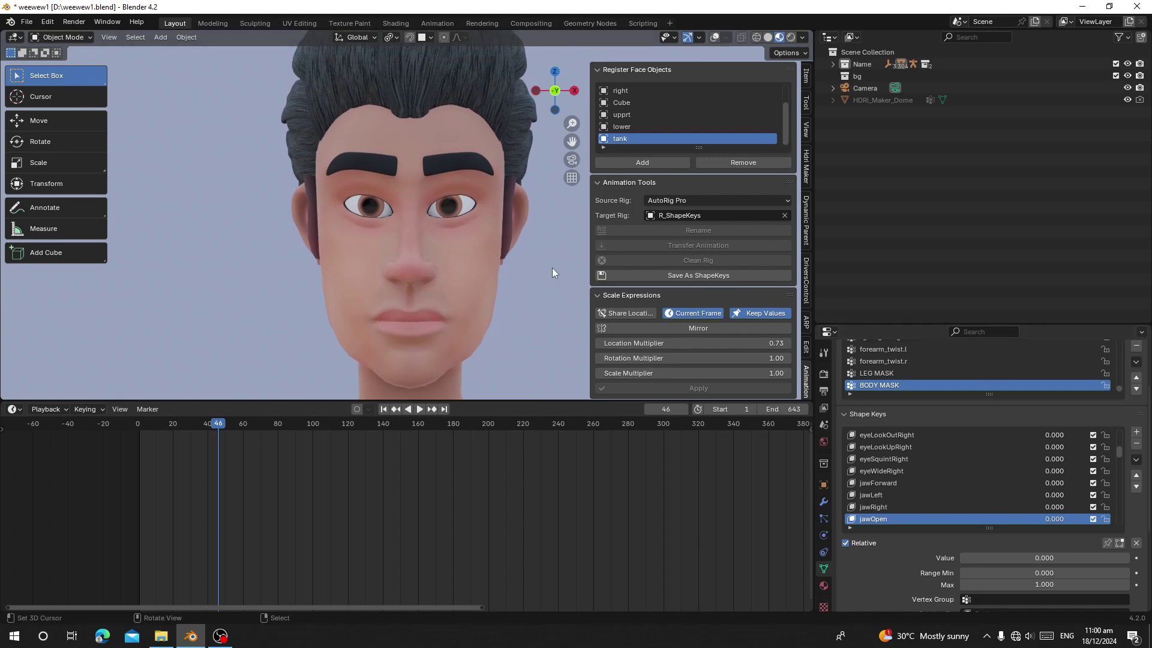
pyautogui.keyDown('shift'); pyautogui.moveTo(535, 284); pyautogui.dragTo(541, 269, button='middle'); pyautogui.keyUp('shift')
pyautogui.scroll(5, 904, 470)
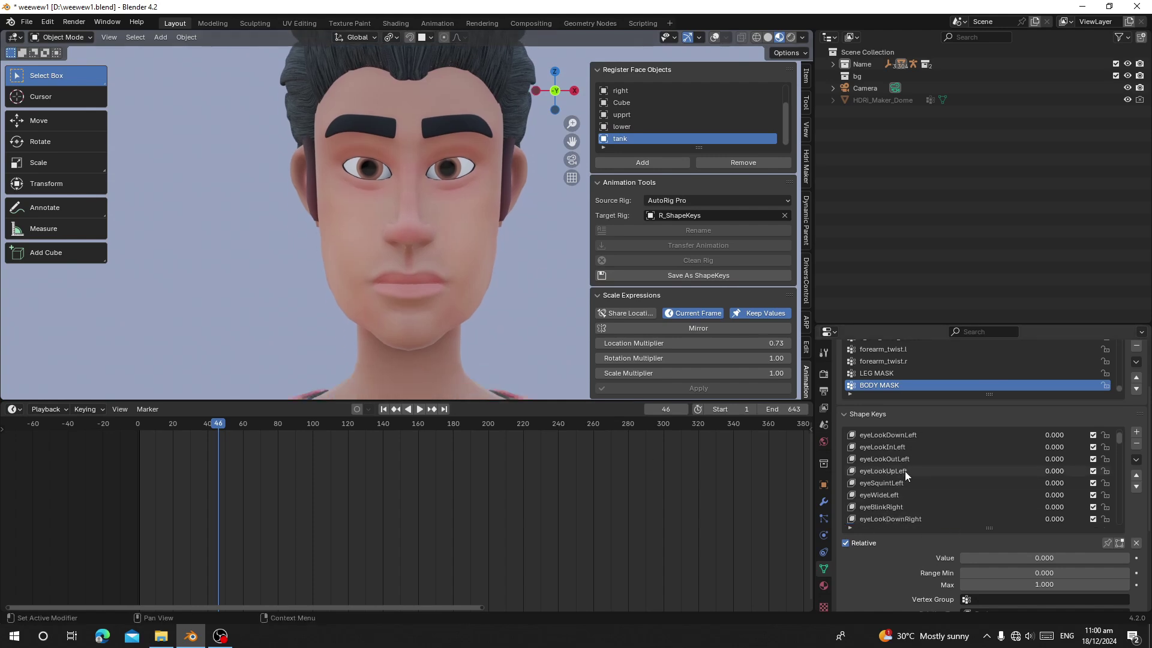
# - Try moving the body and eye meshes separately to check that they are independent objects, restoring each position
pyautogui.press('g')
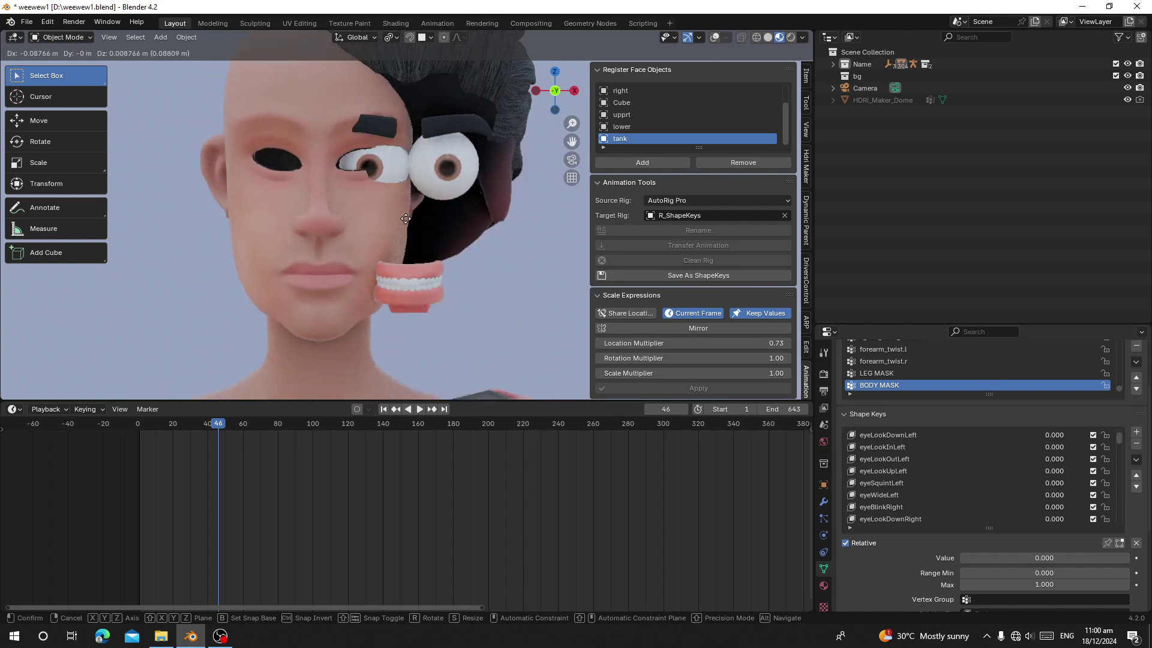
pyautogui.press('Escape')
pyautogui.rightClick(452, 168)
pyautogui.press('g')
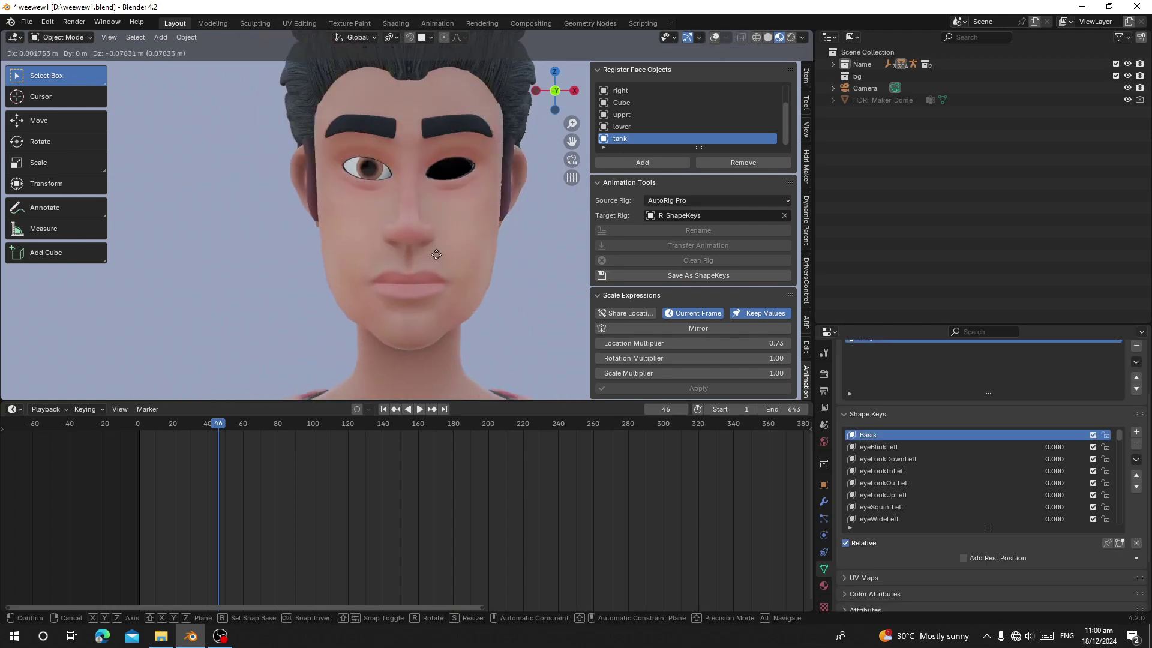
pyautogui.press('Escape')
pyautogui.rightClick(406, 241)
pyautogui.press('g')
pyautogui.press('Escape')
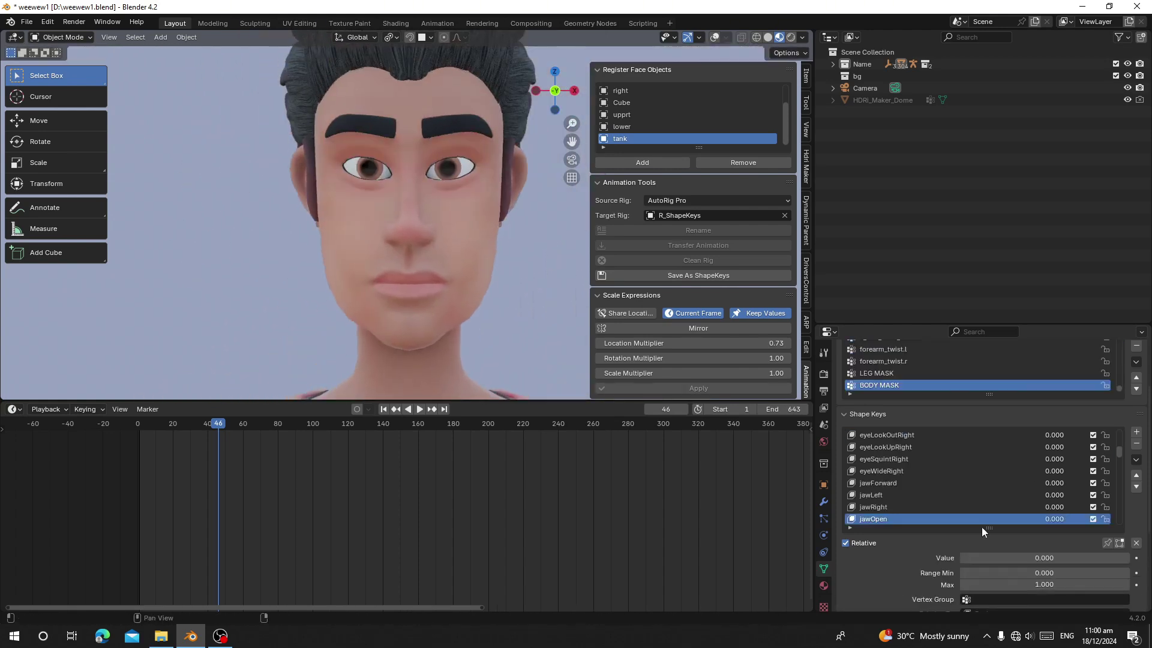
# - Set the body mesh's jawOpen shape key to 1.000 and view the open mouth up close
pyautogui.moveTo(974, 560); pyautogui.dragTo(1110, 559)
pyautogui.scroll(2, 477, 289)
pyautogui.scroll(2, 477, 290)
pyautogui.keyDown('shift'); pyautogui.moveTo(401, 334); pyautogui.dragTo(397, 177, button='middle'); pyautogui.keyUp('shift')
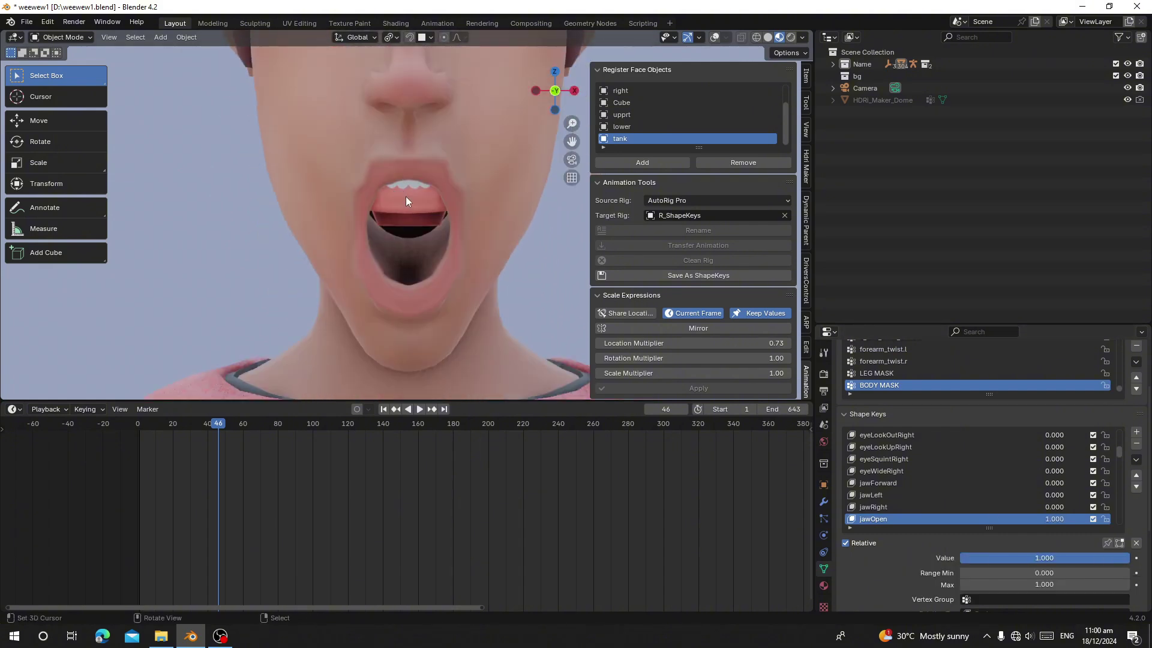
# - Set the jawOpen shape key to 1.000 on the lower teeth mesh and on the tongue mesh
pyautogui.click(406, 196)
pyautogui.moveTo(969, 554); pyautogui.dragTo(1109, 558)
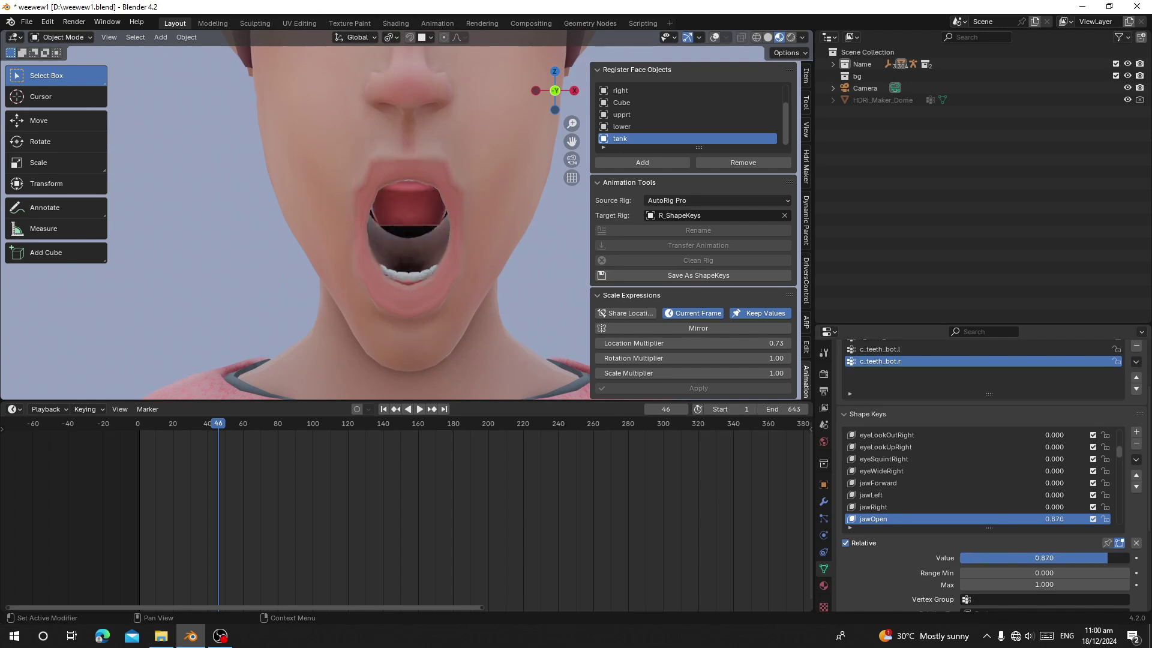
pyautogui.click(420, 224)
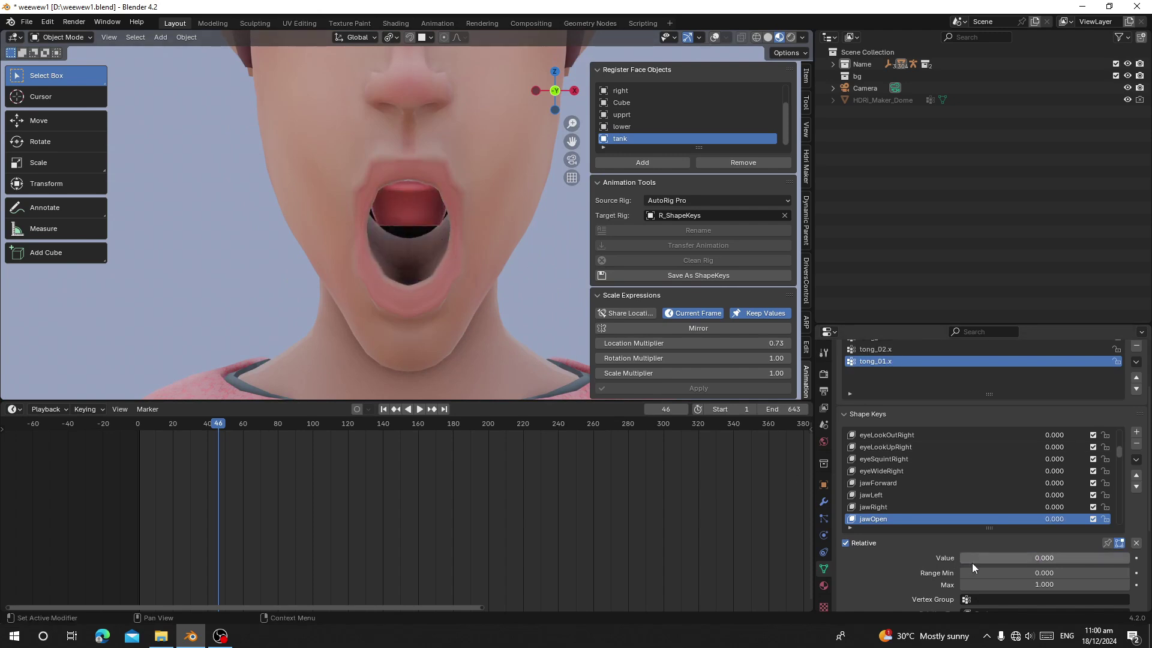
pyautogui.moveTo(972, 562); pyautogui.dragTo(1110, 557)
pyautogui.moveTo(448, 311); pyautogui.dragTo(409, 253, button='middle')
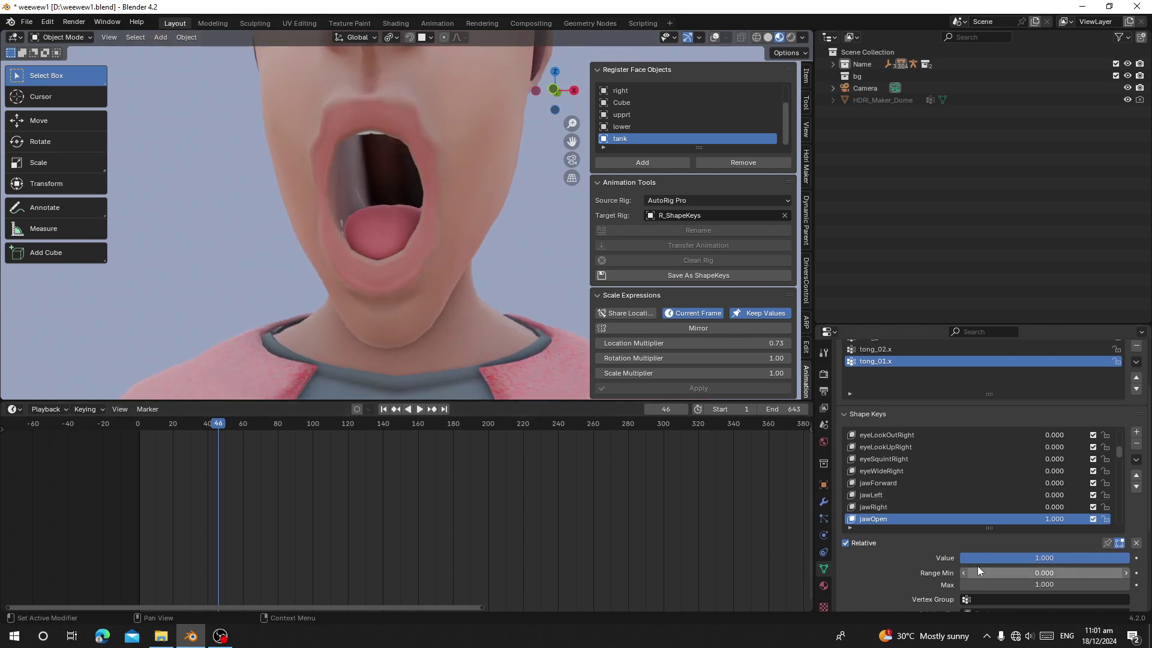
# - Reset the jawOpen shape key to 0.000 on the tongue, lower teeth and body meshes
pyautogui.moveTo(1045, 560); pyautogui.dragTo(960, 561)
pyautogui.moveTo(420, 270); pyautogui.dragTo(306, 300, button='middle')
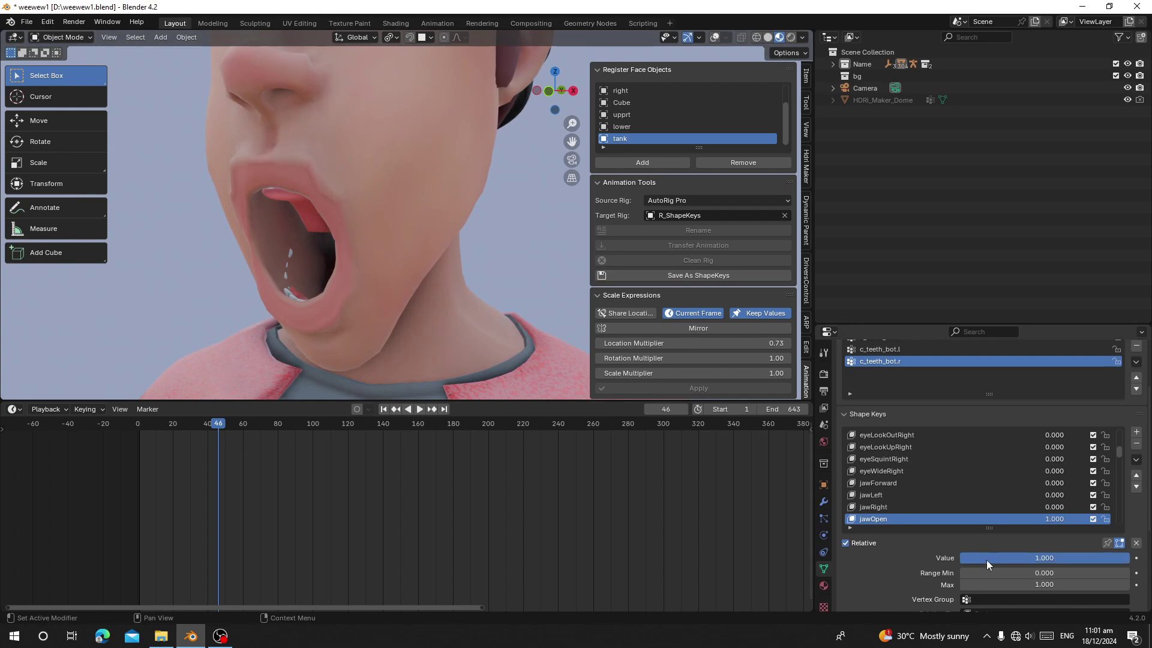
pyautogui.moveTo(986, 559); pyautogui.dragTo(948, 561)
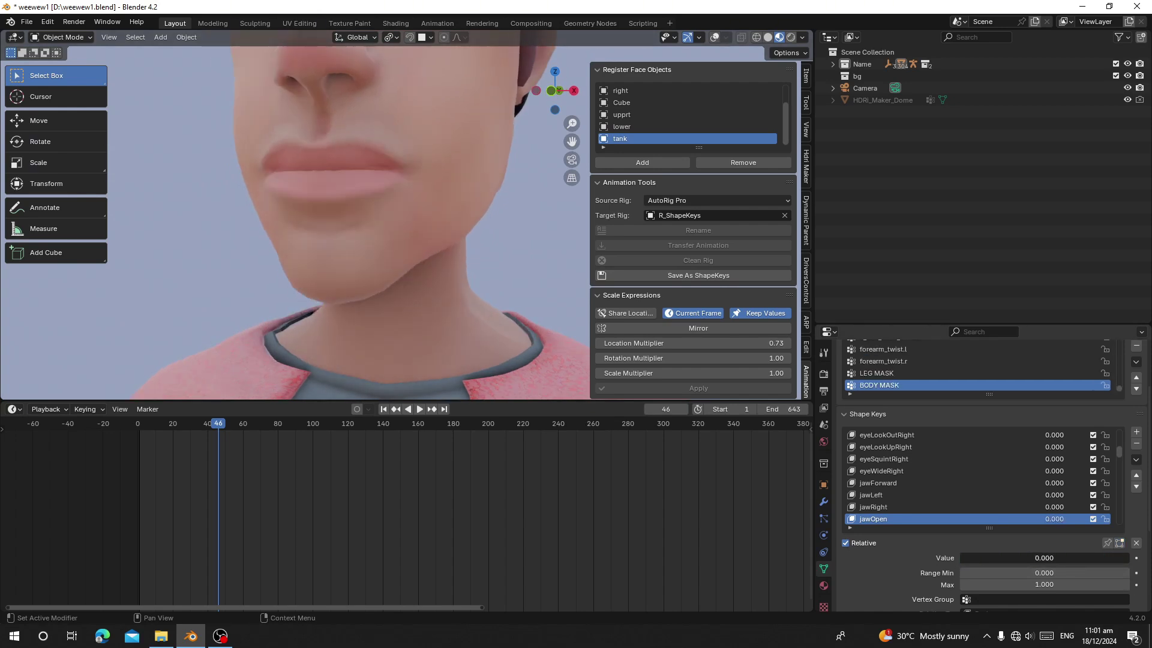
pyautogui.moveTo(433, 210); pyautogui.dragTo(457, 222, button='middle')
pyautogui.scroll(-3, 457, 222)
pyautogui.press('g')
pyautogui.rightClick(505, 240)
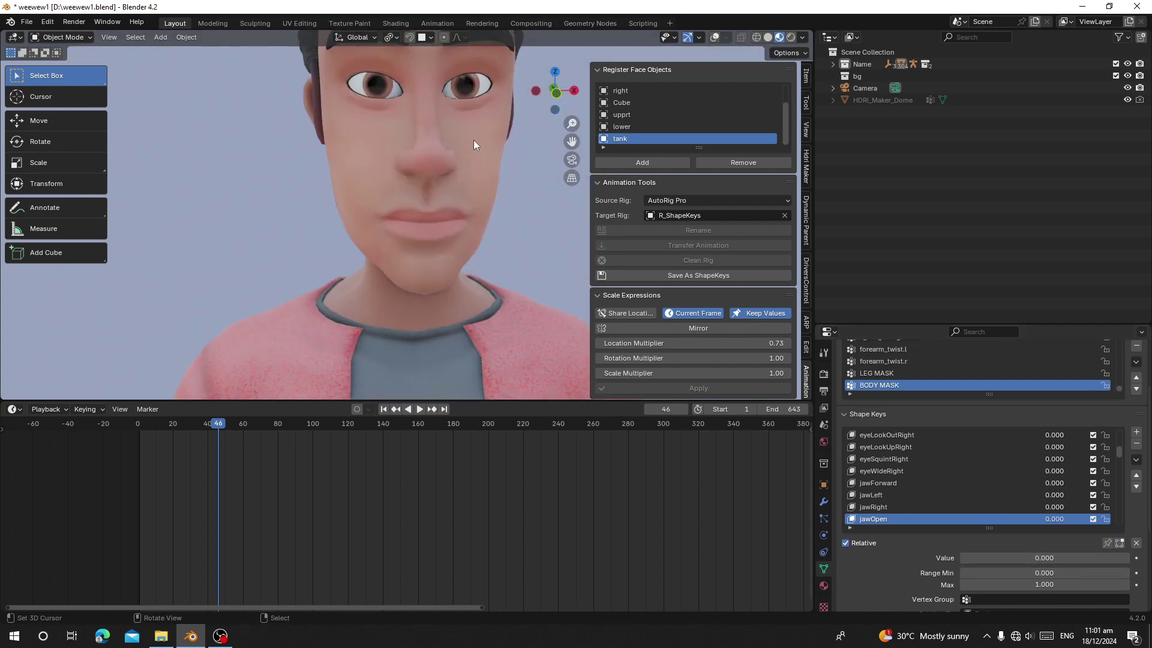
# - Add Cube.001 and the other character meshes, including Sphere, NurbsPath and upprt, to the ShapeKey Drivers list and create their drivers
pyautogui.scroll(-4, 473, 144)
pyautogui.click(806, 278)
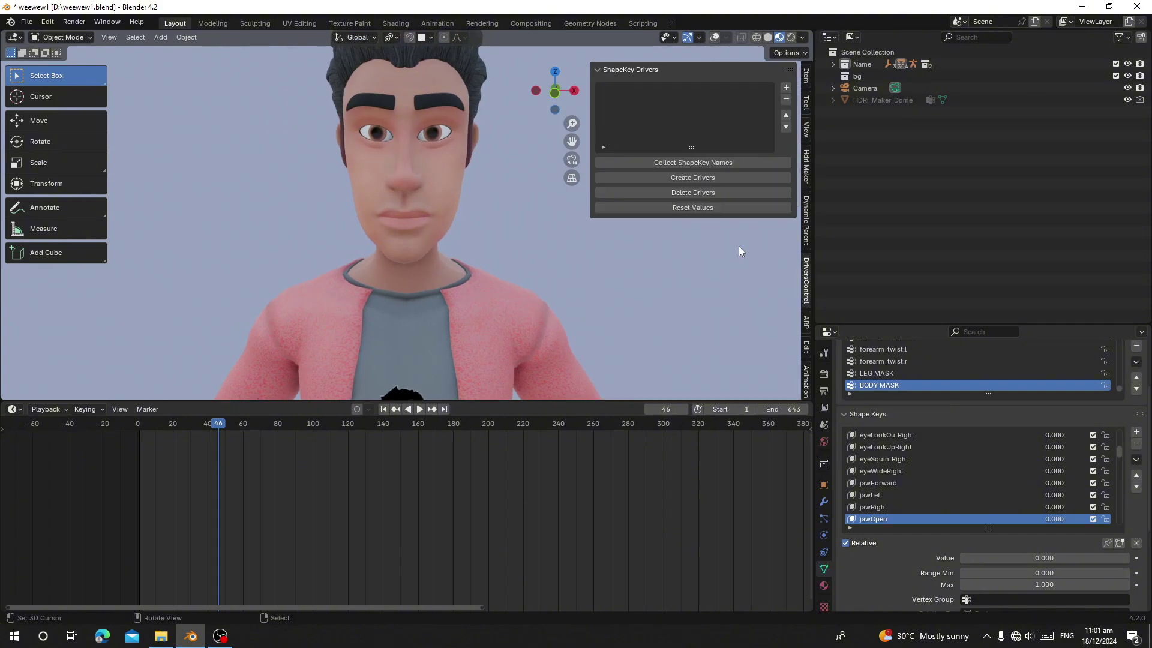
pyautogui.click(786, 89)
pyautogui.press('g')
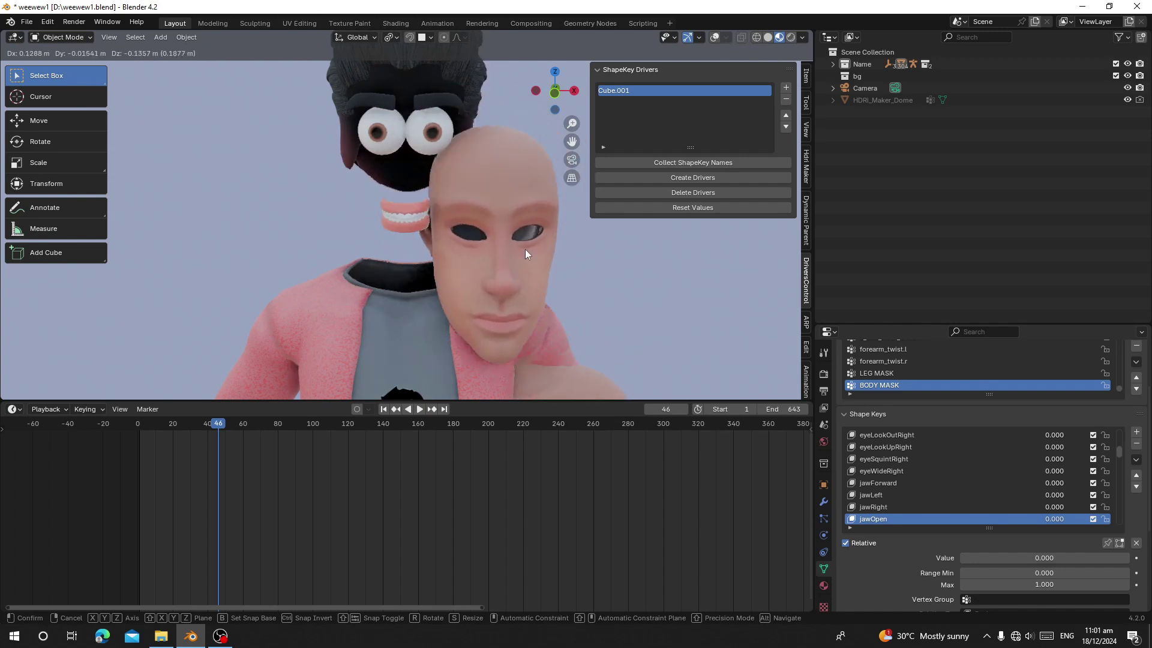
pyautogui.rightClick(525, 249)
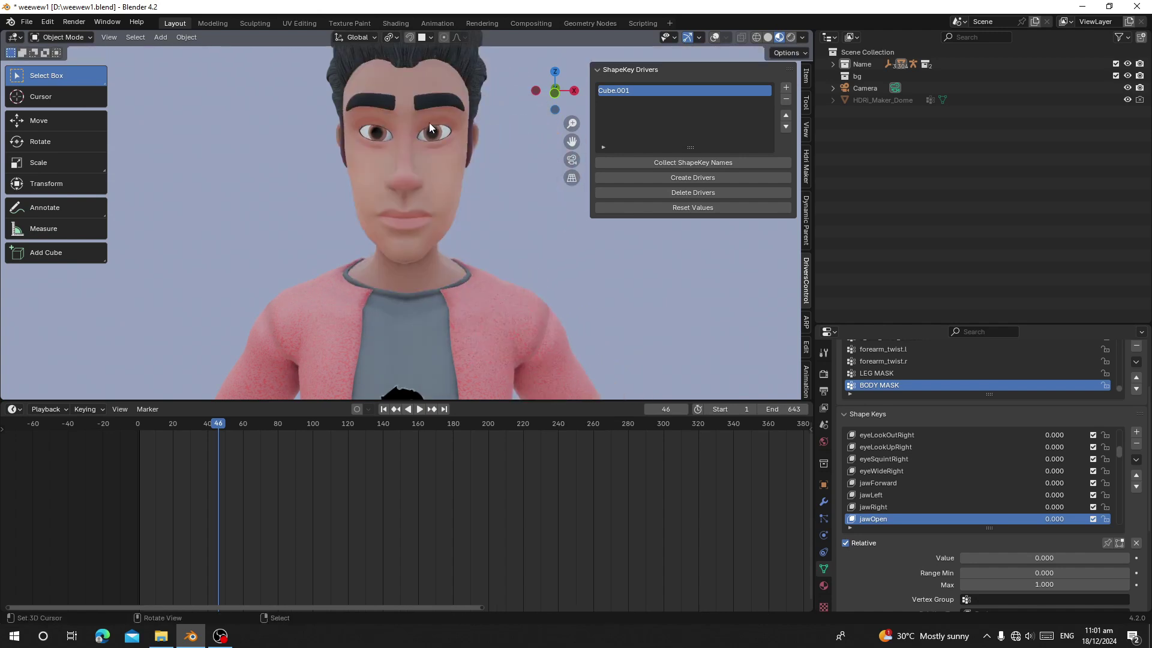
pyautogui.click(787, 88)
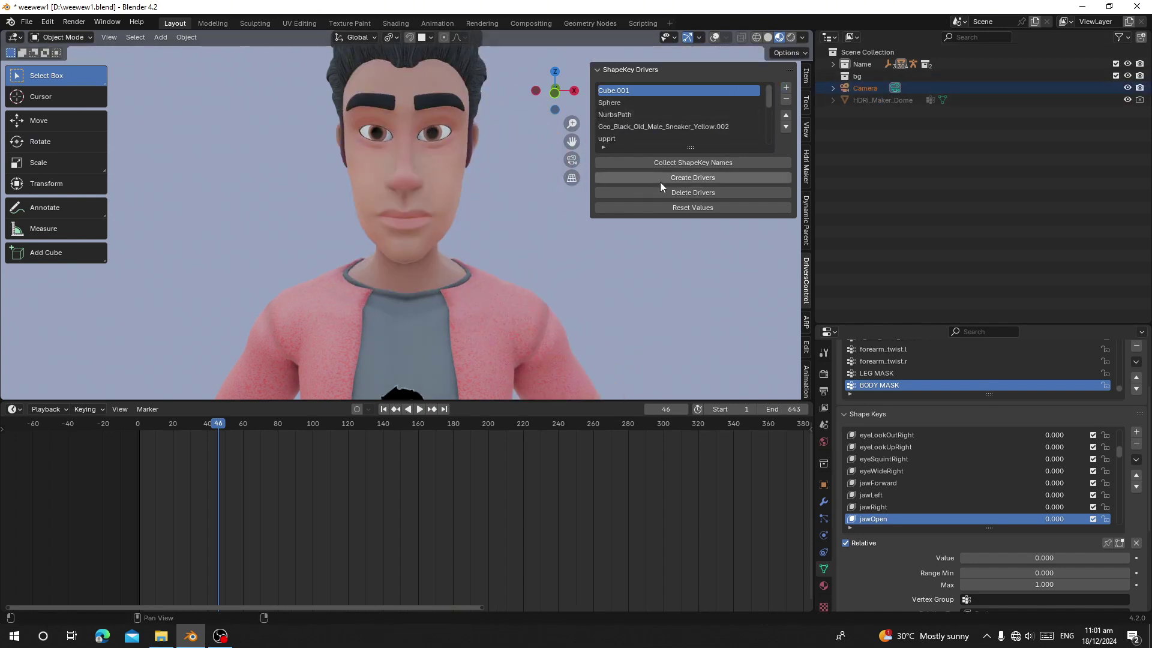
pyautogui.click(682, 181)
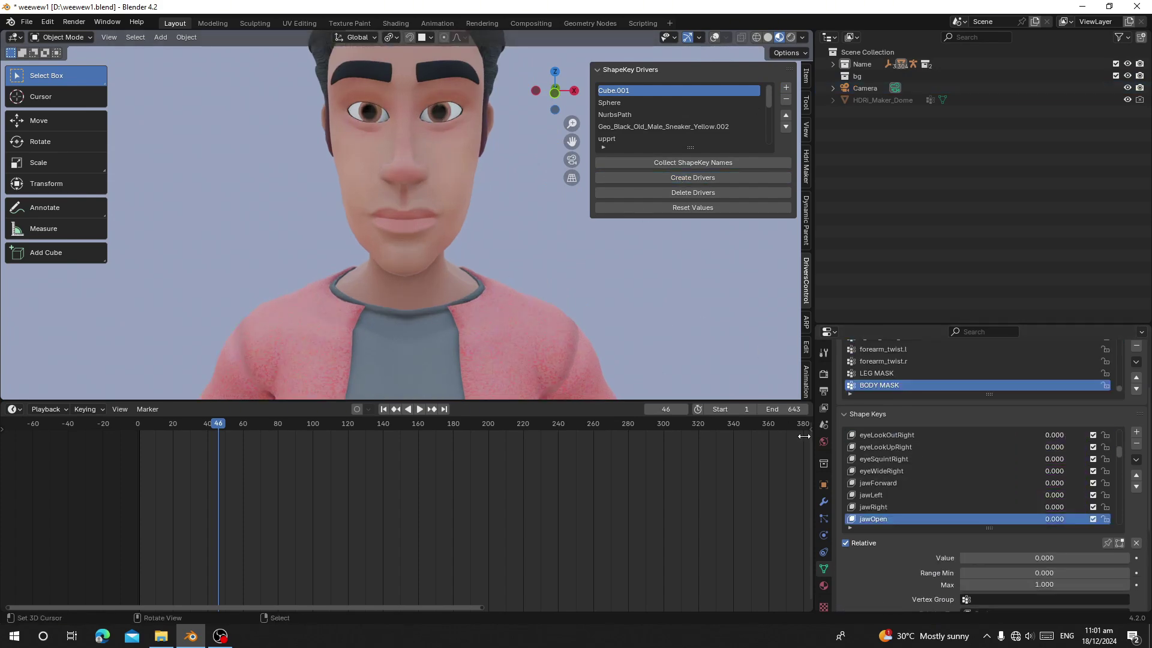
# - Test the drivers by setting the body mesh's jawOpen to 1.000, inspecting the mouth, and resetting it to 0.000
pyautogui.moveTo(994, 559); pyautogui.dragTo(1130, 558)
pyautogui.scroll(3, 605, 322)
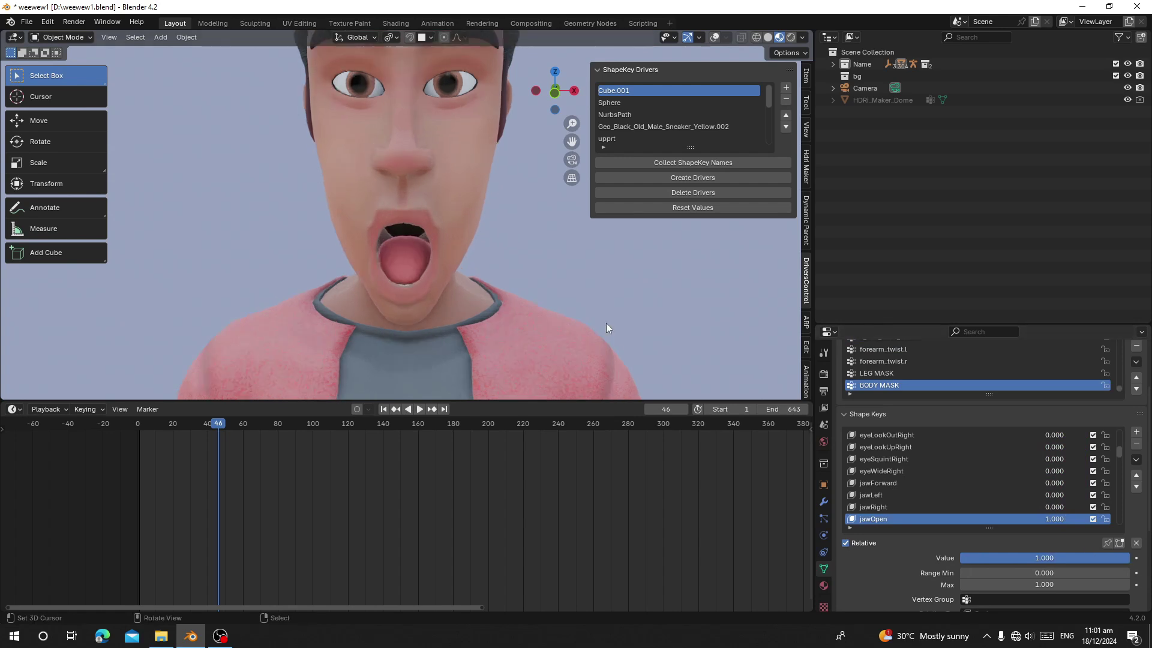
pyautogui.moveTo(606, 323)
pyautogui.mouseDown(button='middle')
pyautogui.moveTo(612, 278)
pyautogui.moveTo(607, 299)
pyautogui.mouseUp(button='middle')
pyautogui.moveTo(393, 253); pyautogui.dragTo(345, 304, button='middle')
pyautogui.moveTo(1013, 560); pyautogui.dragTo(968, 558)
pyautogui.scroll(-4, 503, 289)
pyautogui.moveTo(518, 259); pyautogui.dragTo(539, 265, button='middle')
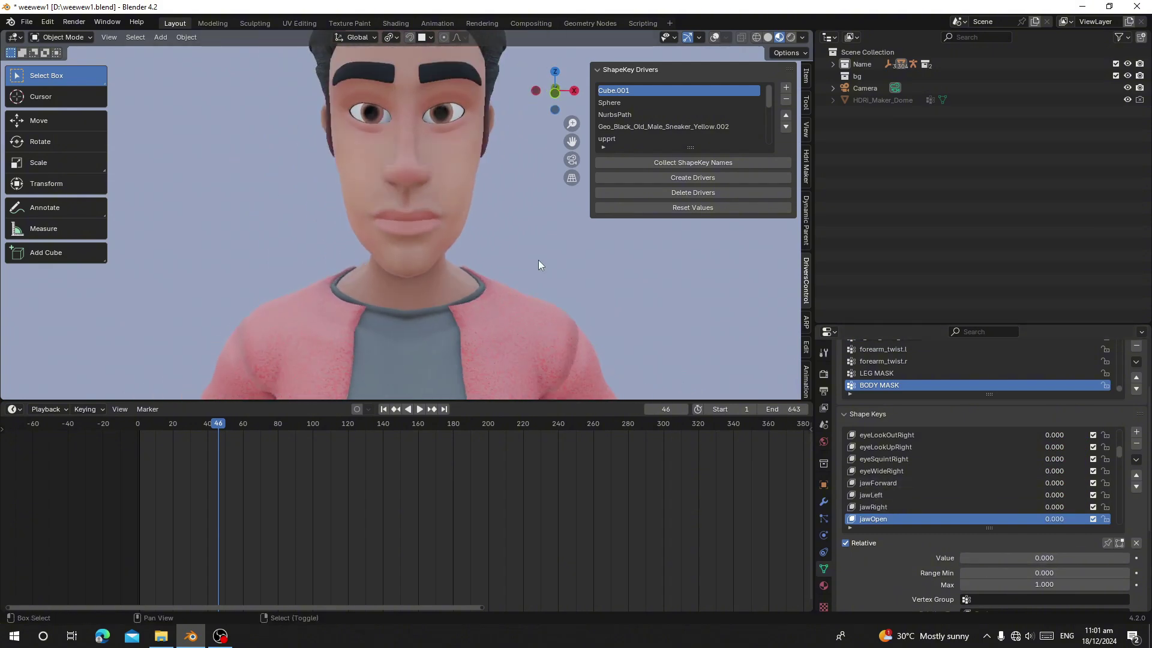
# - Test the body mesh's eyeBlinkLeft shape key, set eyeLookDownLeft to 1.000 with overlays shown, and reset both values
pyautogui.scroll(11, 951, 462)
pyautogui.click(886, 447)
pyautogui.moveTo(1014, 558); pyautogui.dragTo(1130, 562)
pyautogui.click(888, 458)
pyautogui.hotkey('shift', 'alt', 'z')
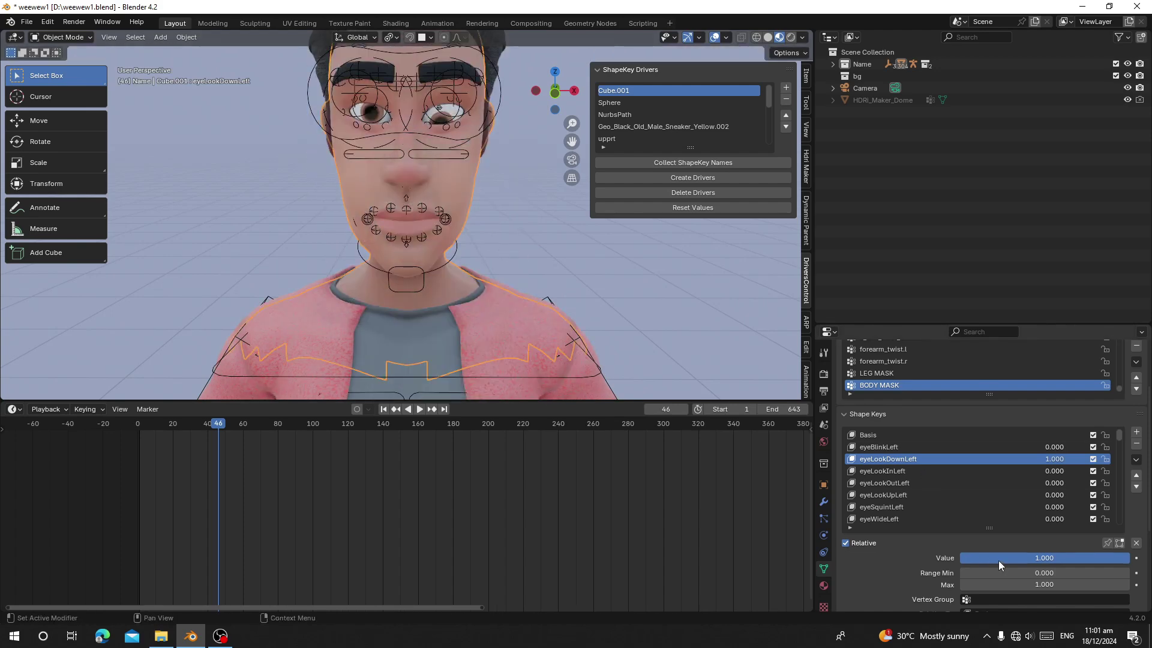
pyautogui.moveTo(999, 560); pyautogui.dragTo(961, 558)
# - Hide the viewport overlays and raise the body mesh's eyeLookUpRight shape key value
pyautogui.click(916, 493)
pyautogui.scroll(-4, 911, 495)
pyautogui.click(910, 496)
pyautogui.rightClick(401, 131)
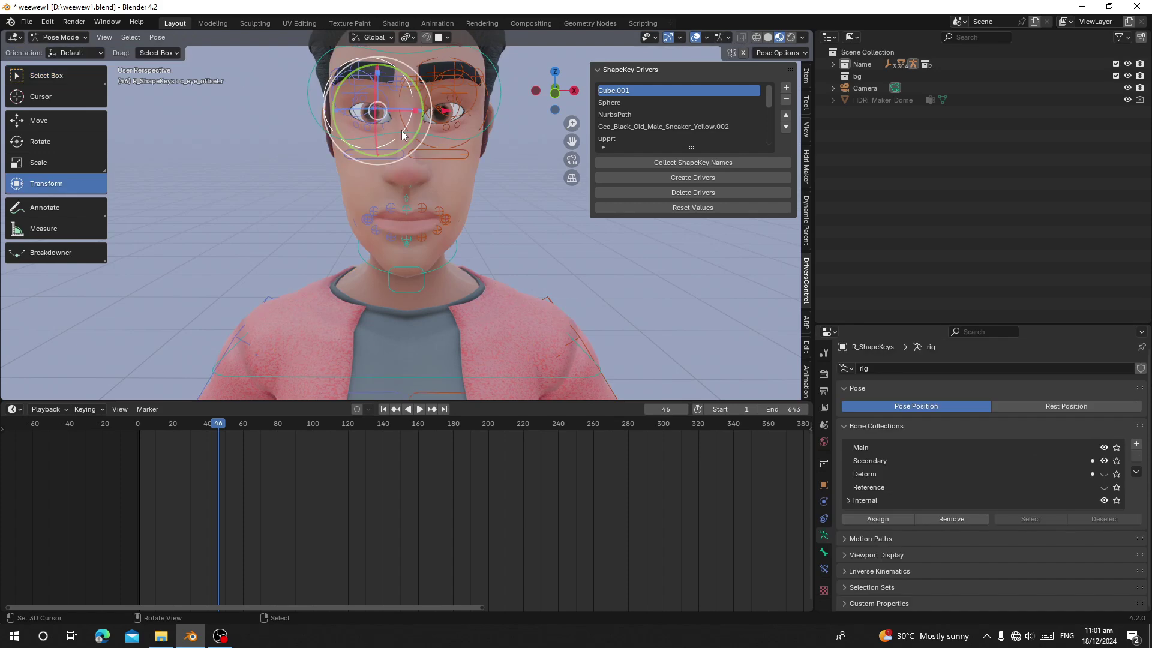
pyautogui.click(697, 37)
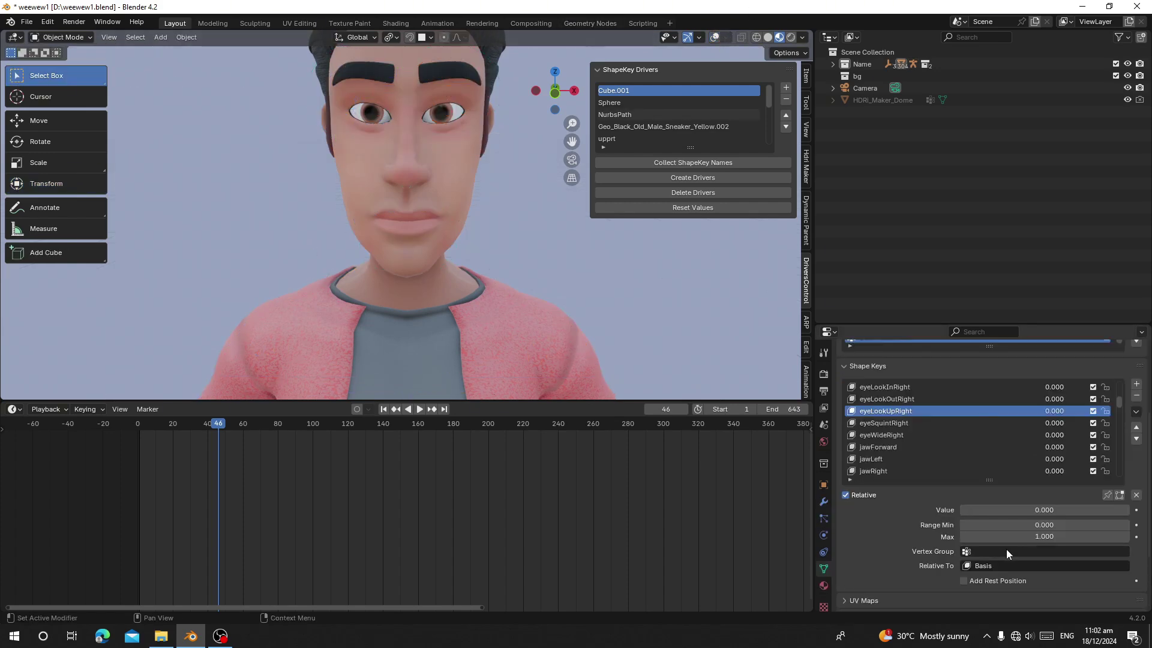
pyautogui.moveTo(974, 512); pyautogui.dragTo(1120, 512)
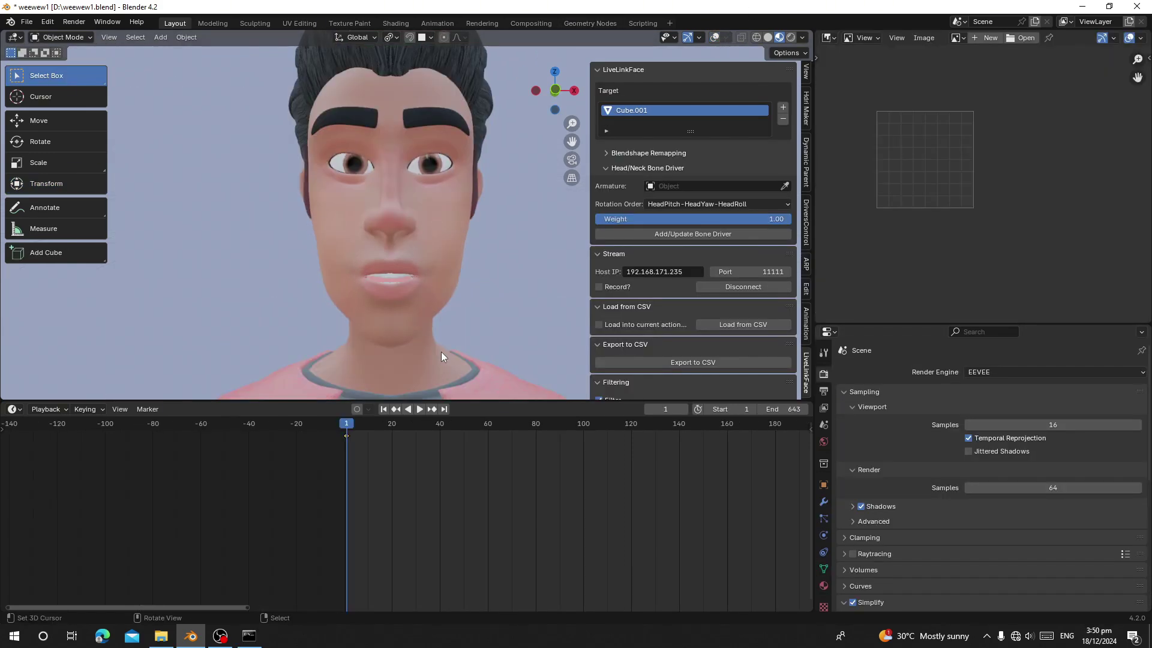
# - Collapse the LiveLinkFace add-on's Load from CSV and Export to CSV sections, and open the mesh's data properties
pyautogui.click(609, 306)
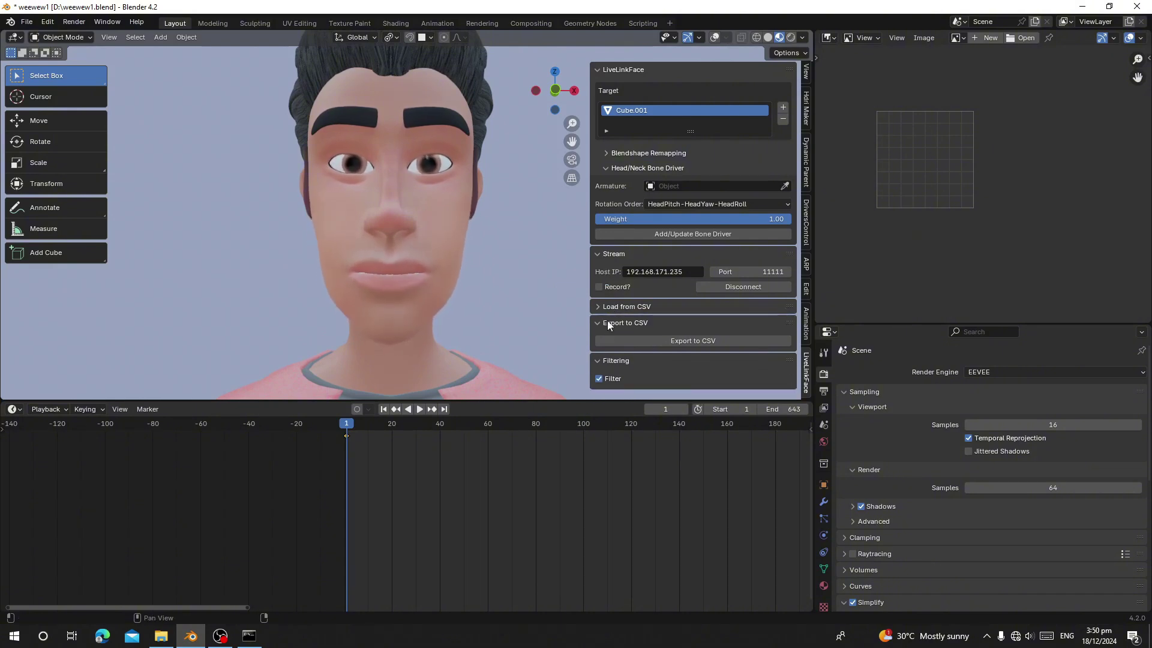
pyautogui.click(609, 322)
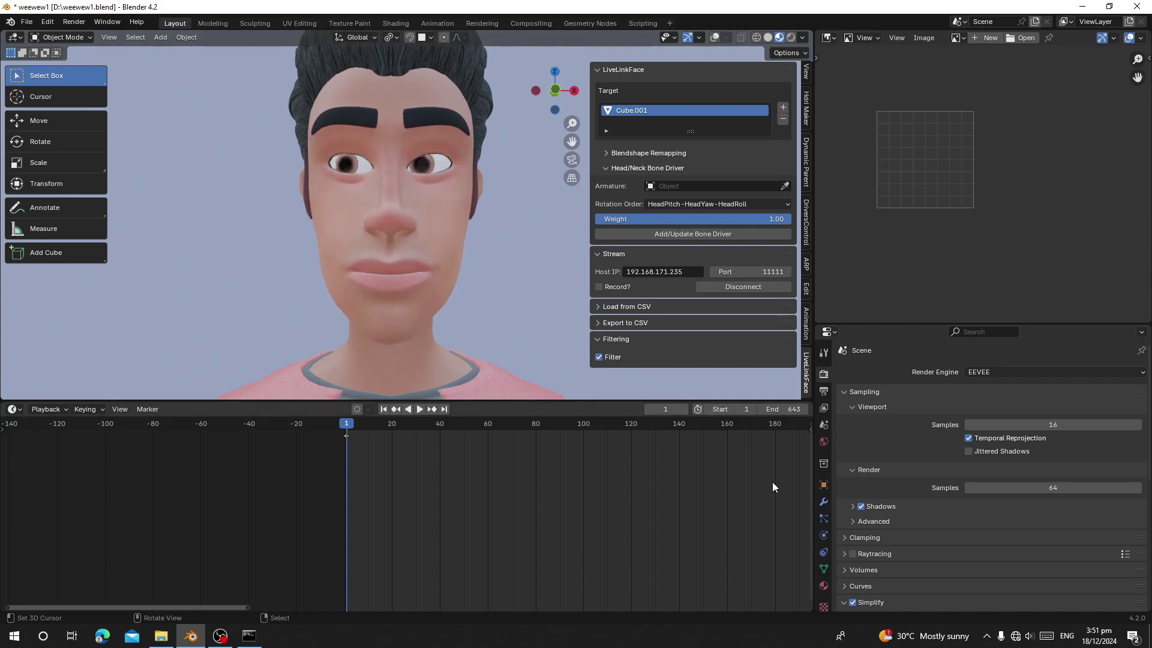
pyautogui.click(824, 567)
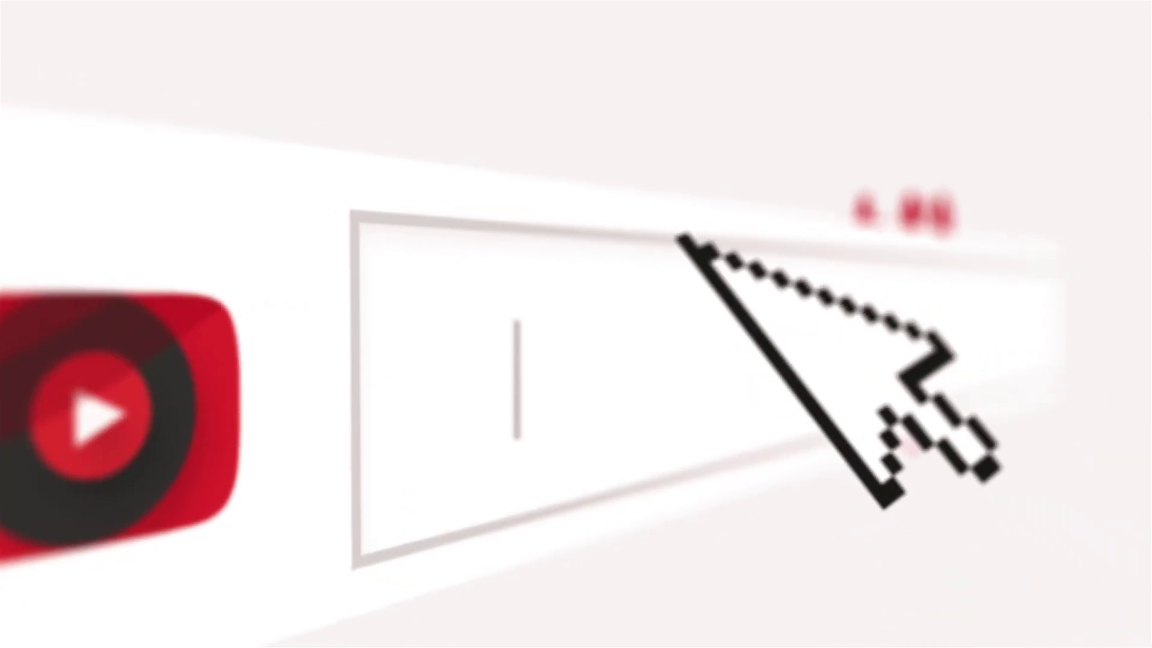